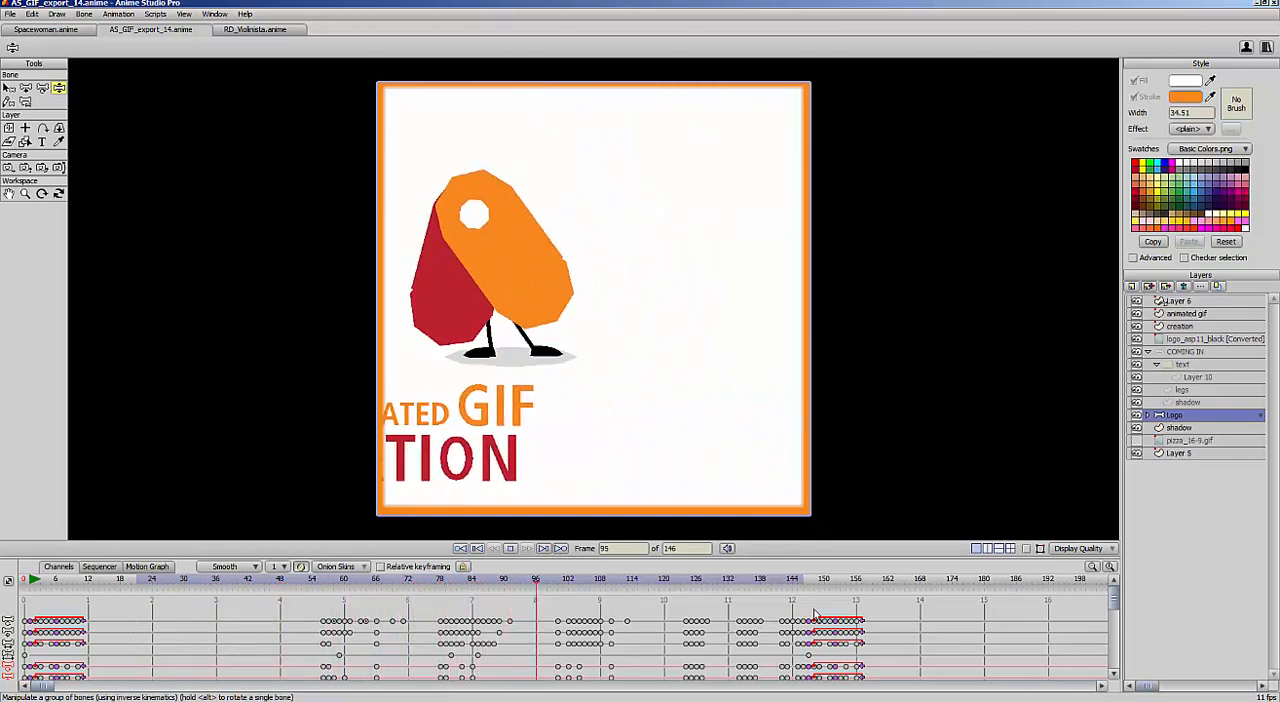
# Scrub through the logo animation, switch to the RD_Violinista project and scrub through the violinist's animation
pyautogui.click(160, 582)
pyautogui.moveTo(232, 591); pyautogui.dragTo(167, 593)
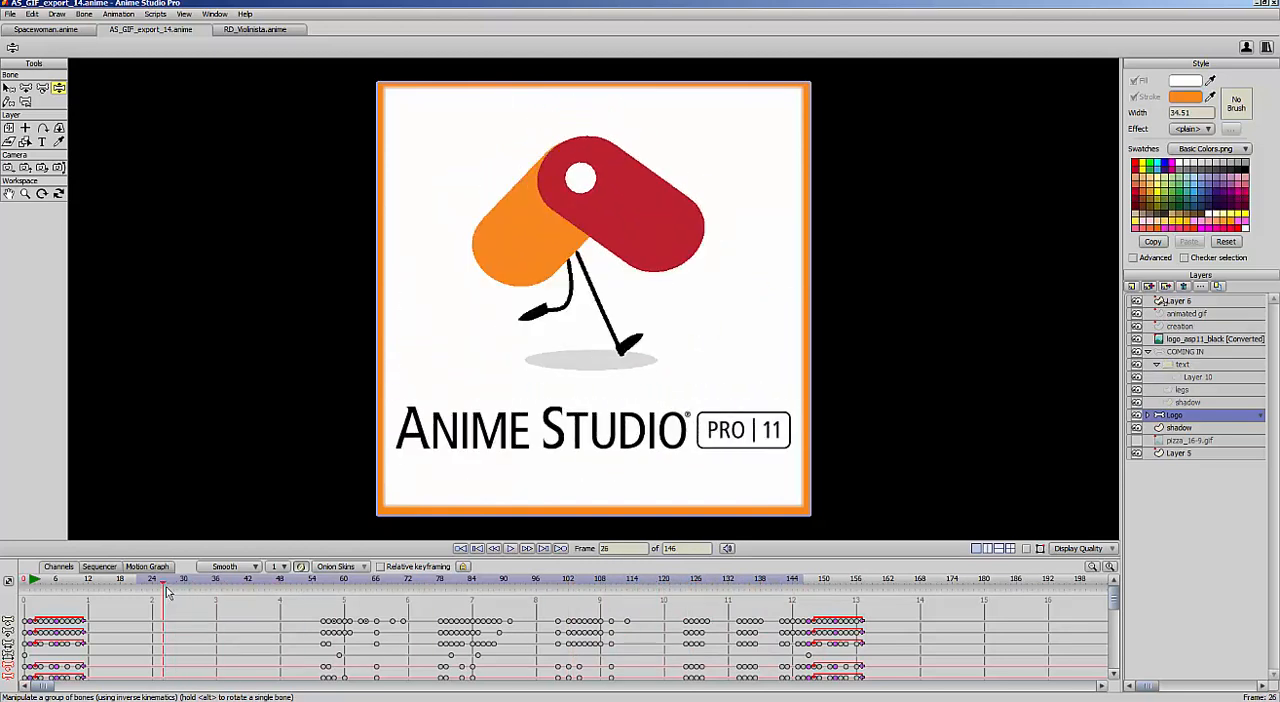
pyautogui.click(256, 31)
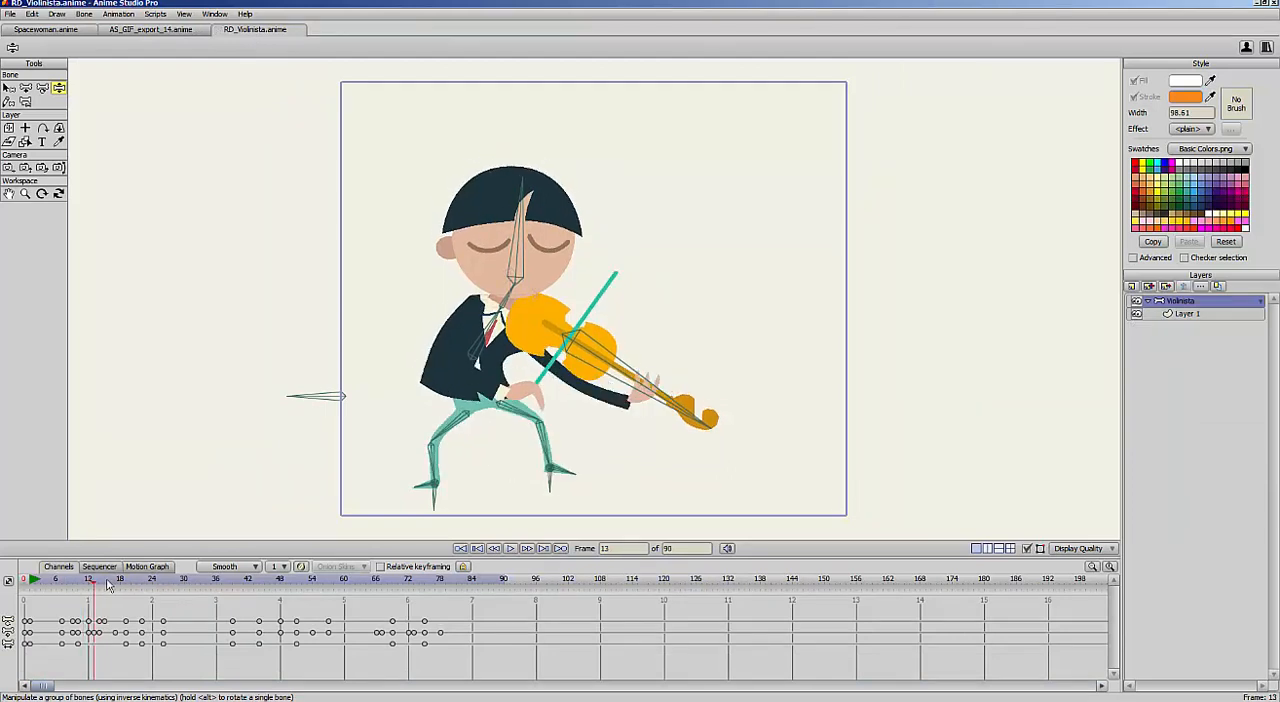
pyautogui.click(184, 582)
pyautogui.moveTo(184, 585); pyautogui.dragTo(271, 597)
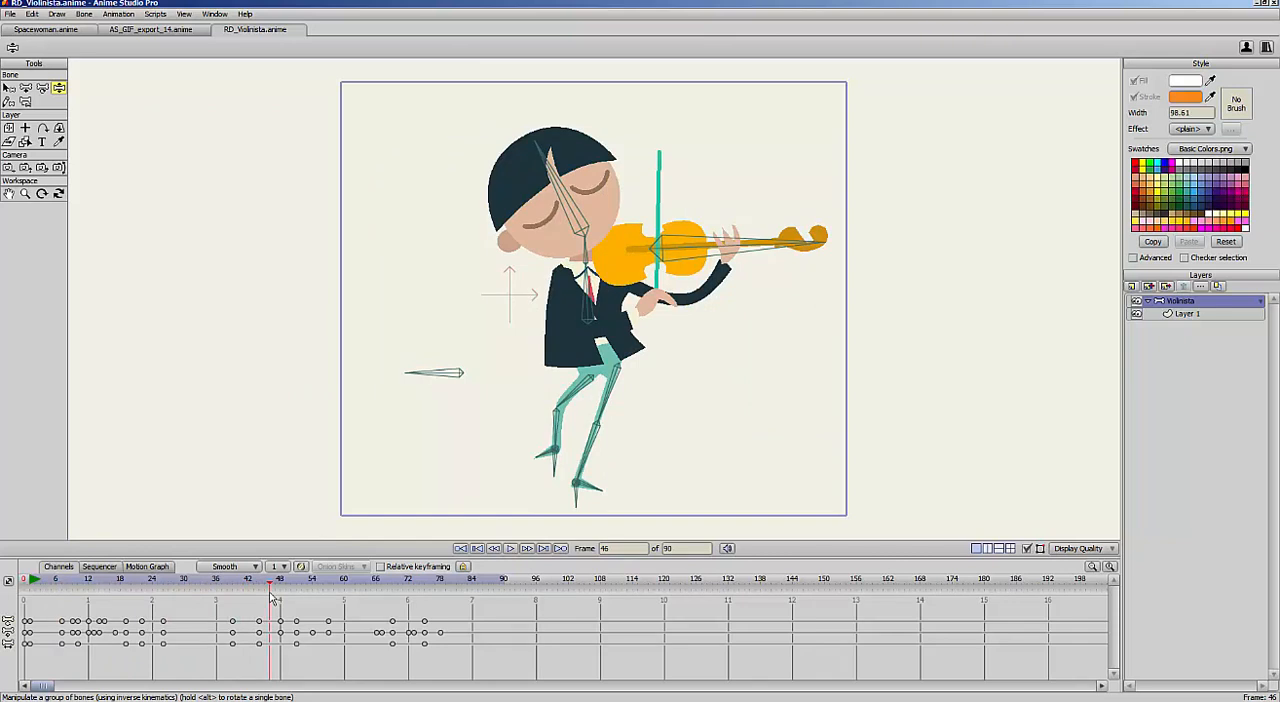
# Set the violinist project's dimensions to 467 by 400 with constrained proportions, and check the animation by scrubbing to frame 19
pyautogui.click(11, 14)
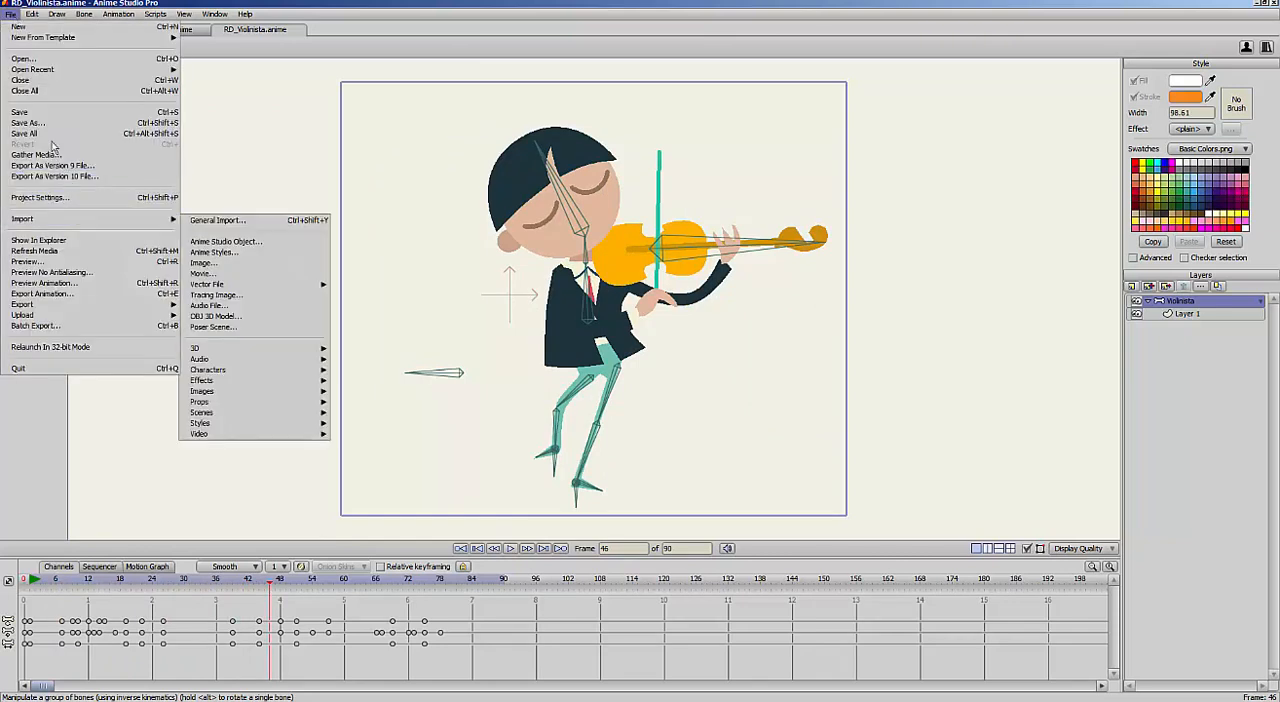
pyautogui.moveTo(48, 221)
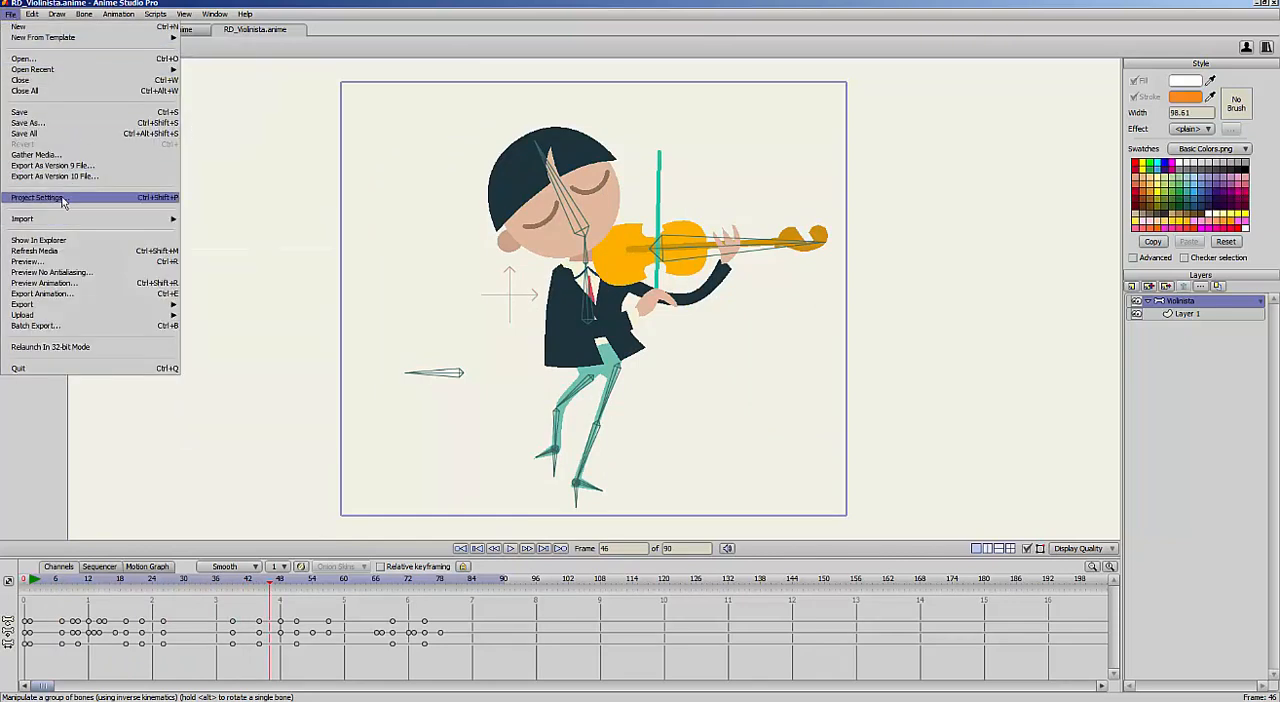
pyautogui.click(62, 199)
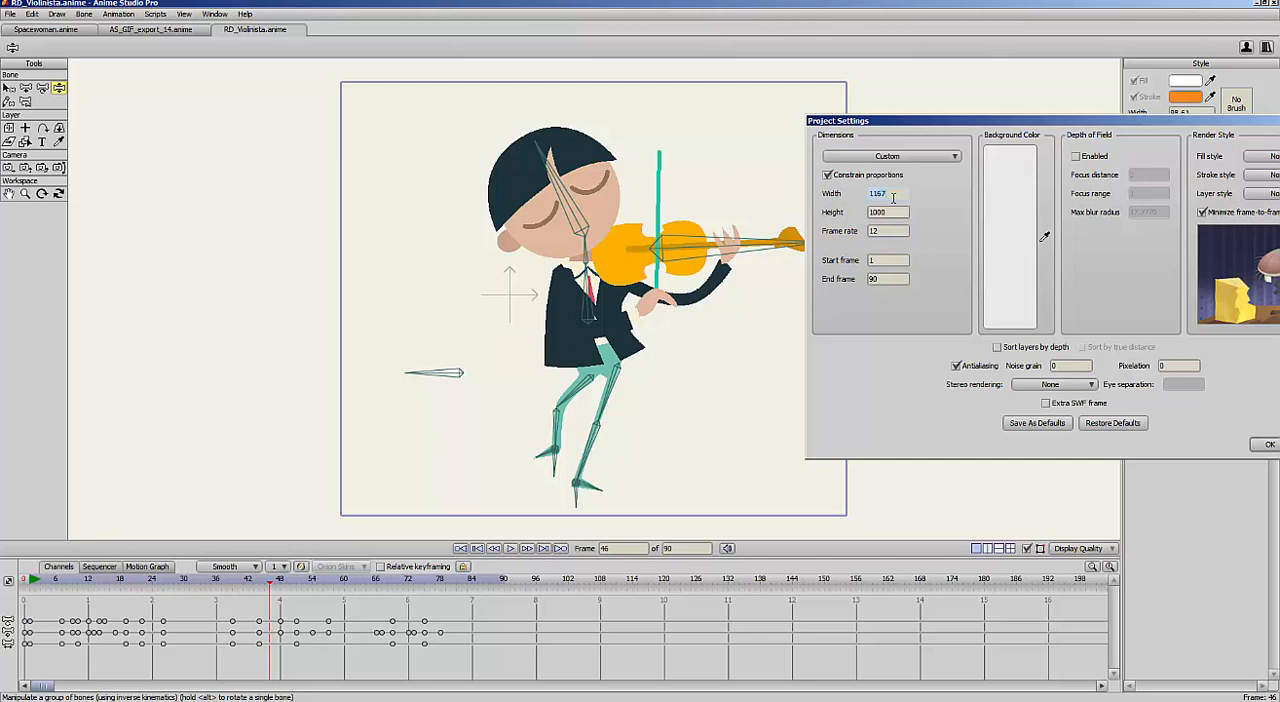
pyautogui.press('Tab')
pyautogui.click(900, 230)
pyautogui.moveTo(994, 125); pyautogui.dragTo(904, 129)
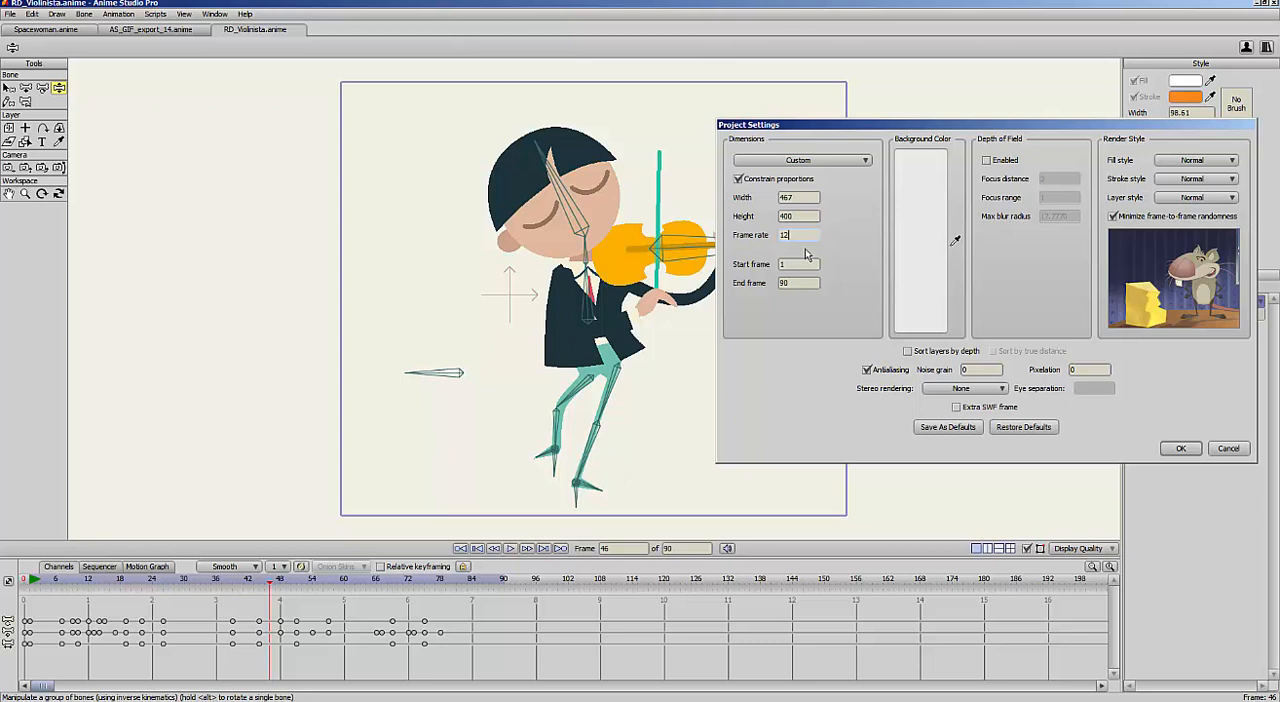
pyautogui.click(1180, 449)
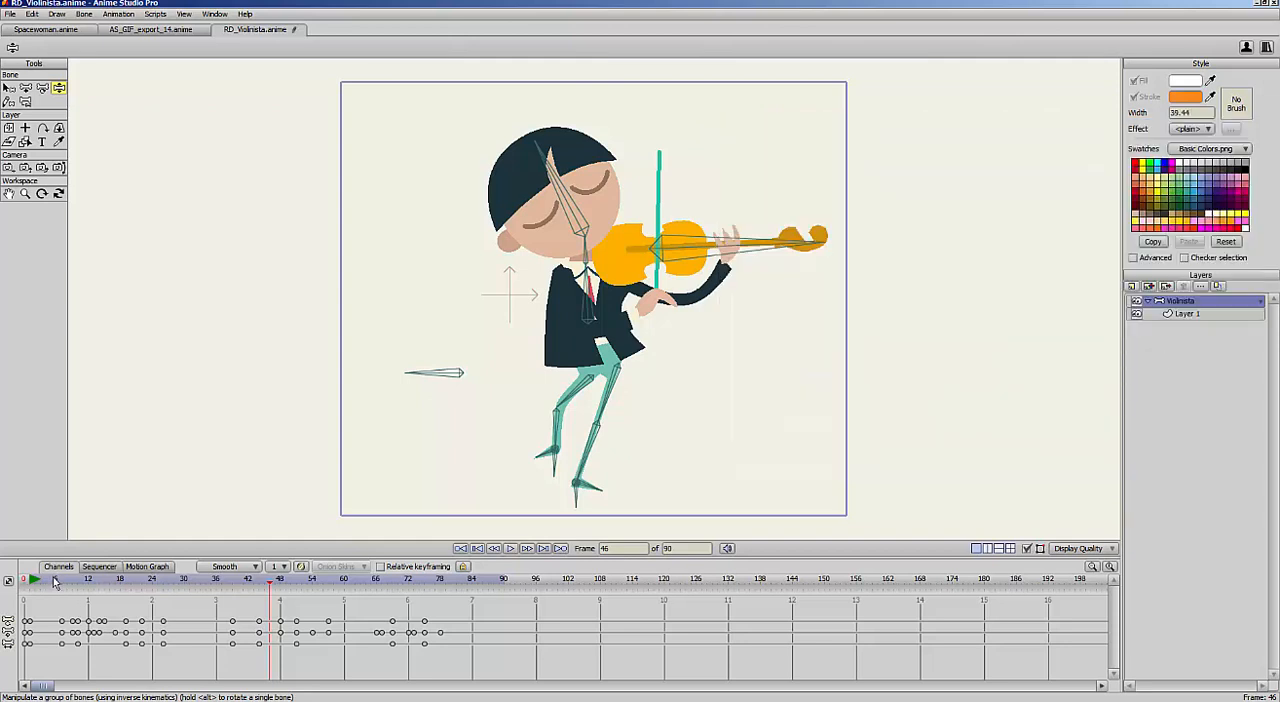
pyautogui.moveTo(55, 583); pyautogui.dragTo(128, 594)
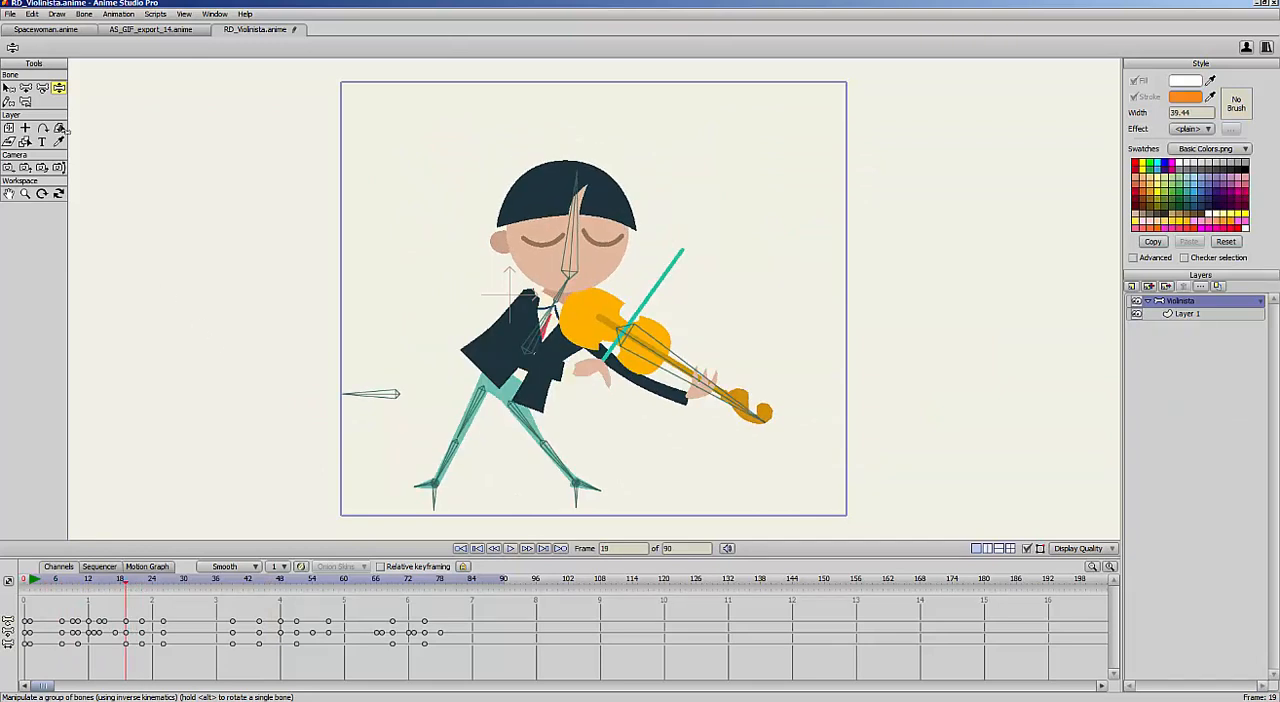
# Start an animation export of the violinist with Animated GIF as the output format
pyautogui.click(13, 15)
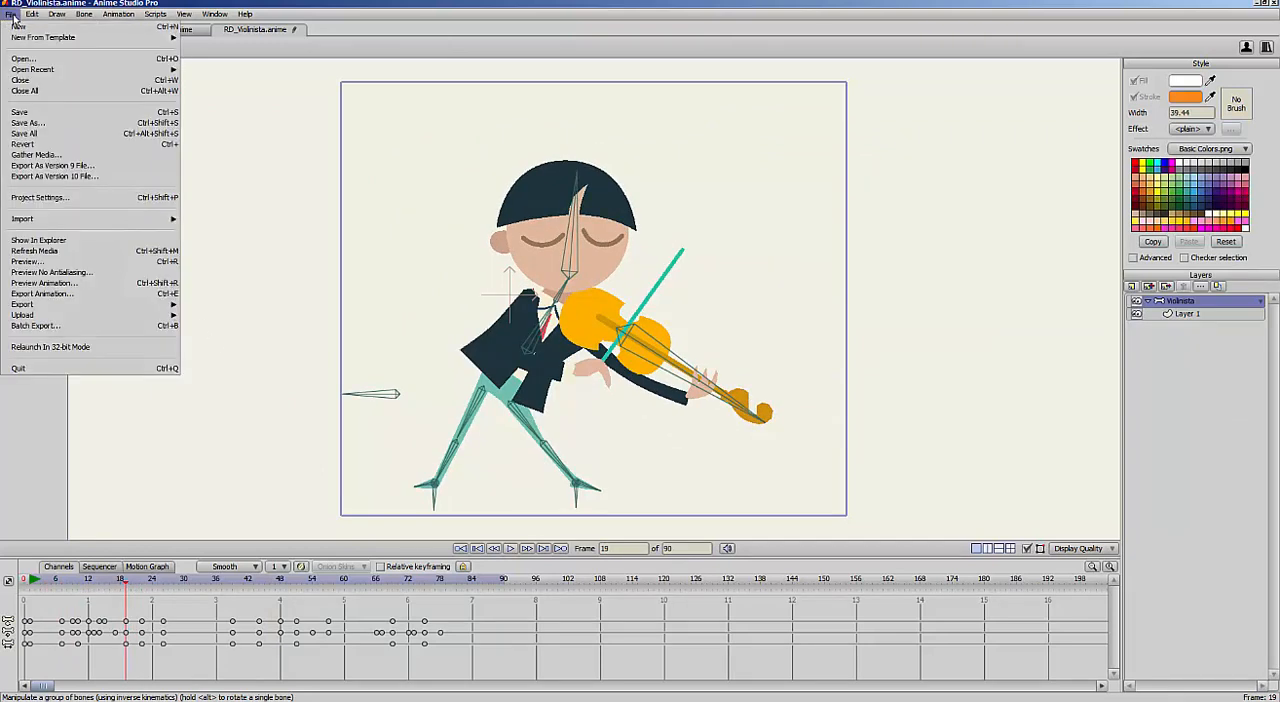
pyautogui.click(135, 296)
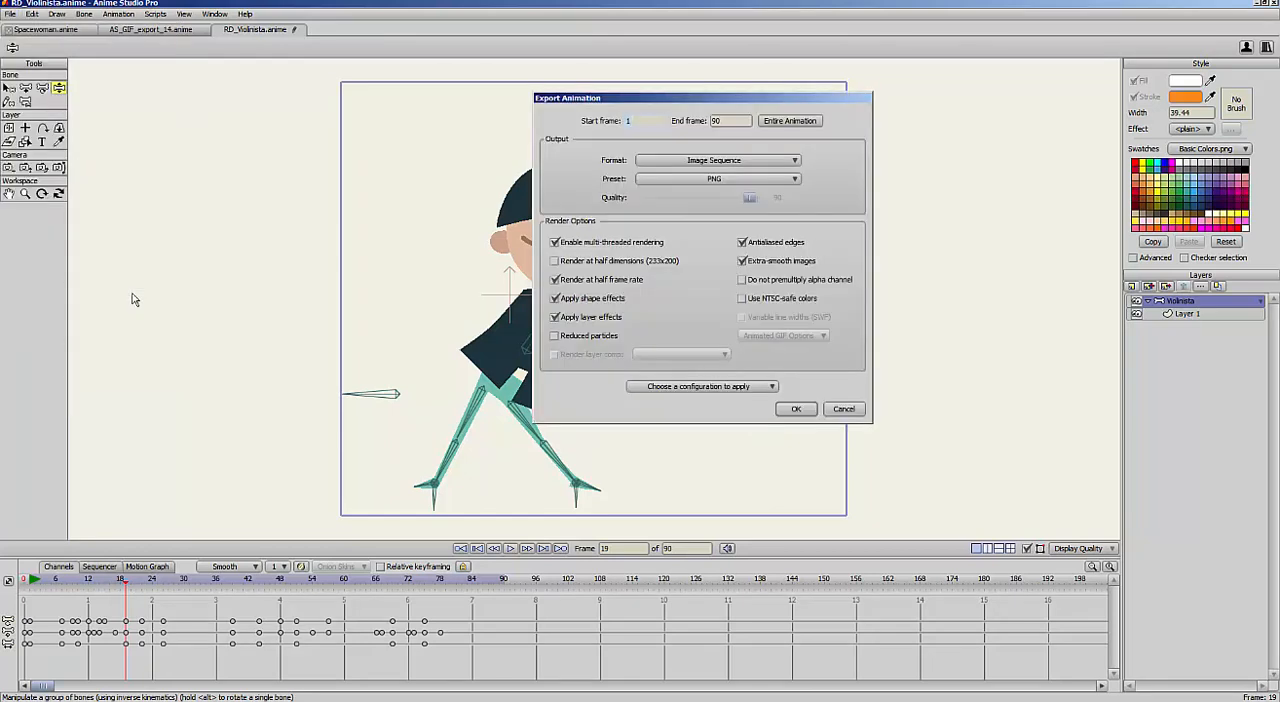
pyautogui.click(783, 161)
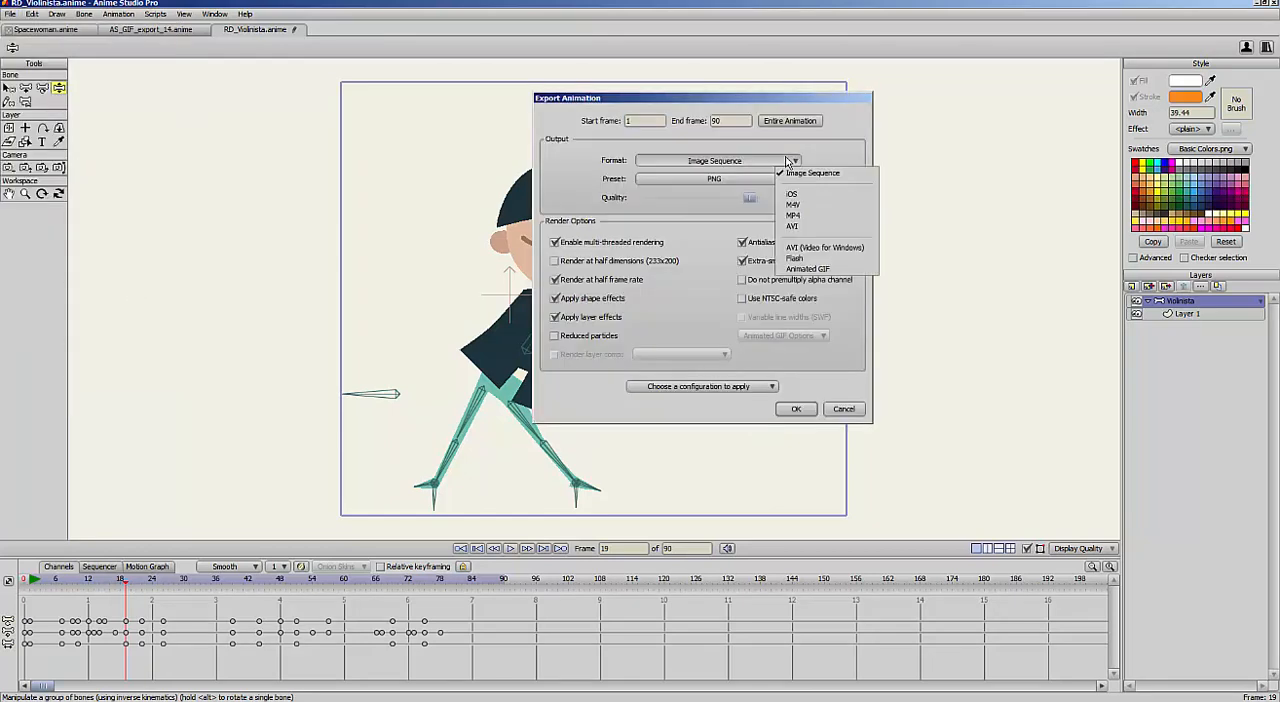
pyautogui.click(813, 274)
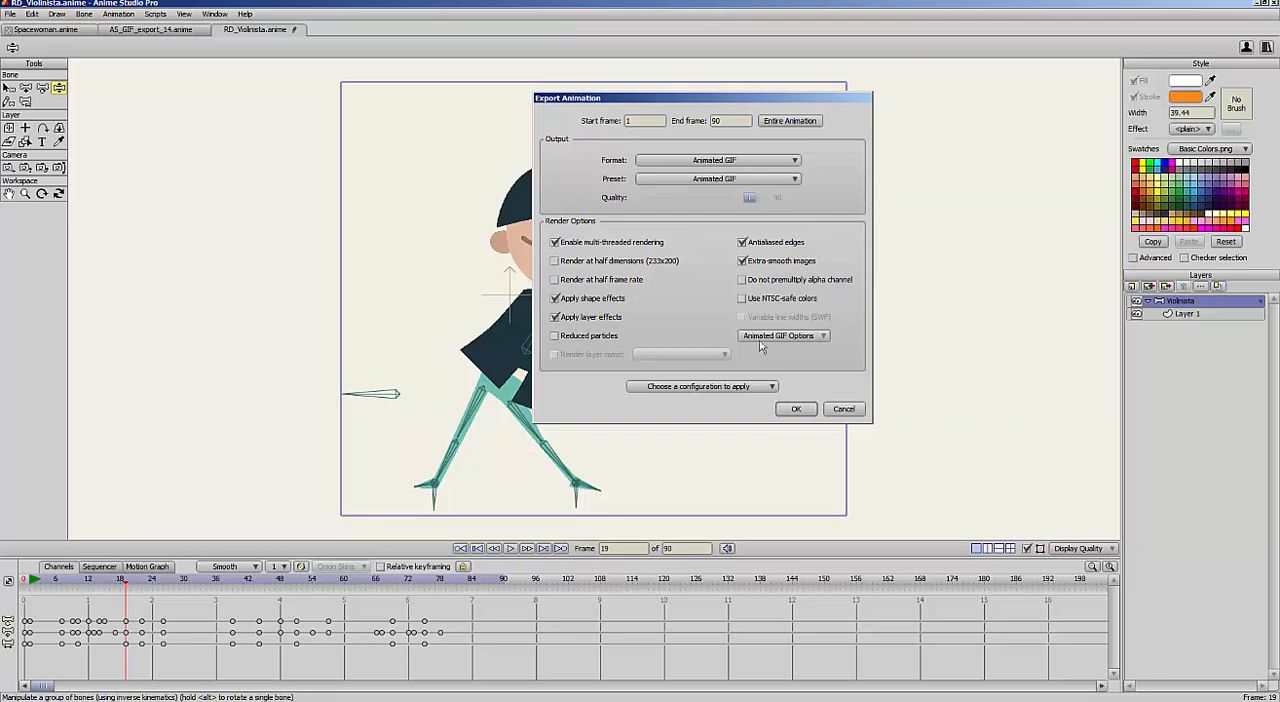
# Set the animated GIF options to 8 colors with dithering disabled and transparency enabled
pyautogui.click(814, 337)
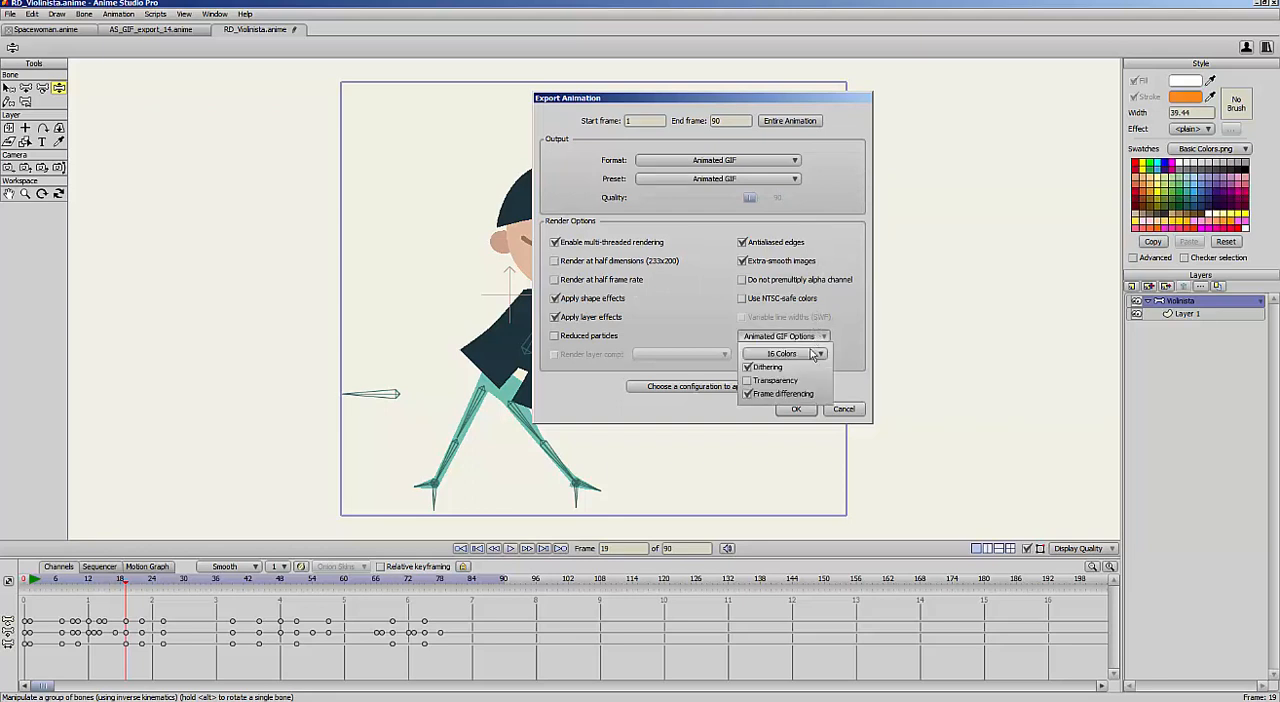
pyautogui.click(785, 355)
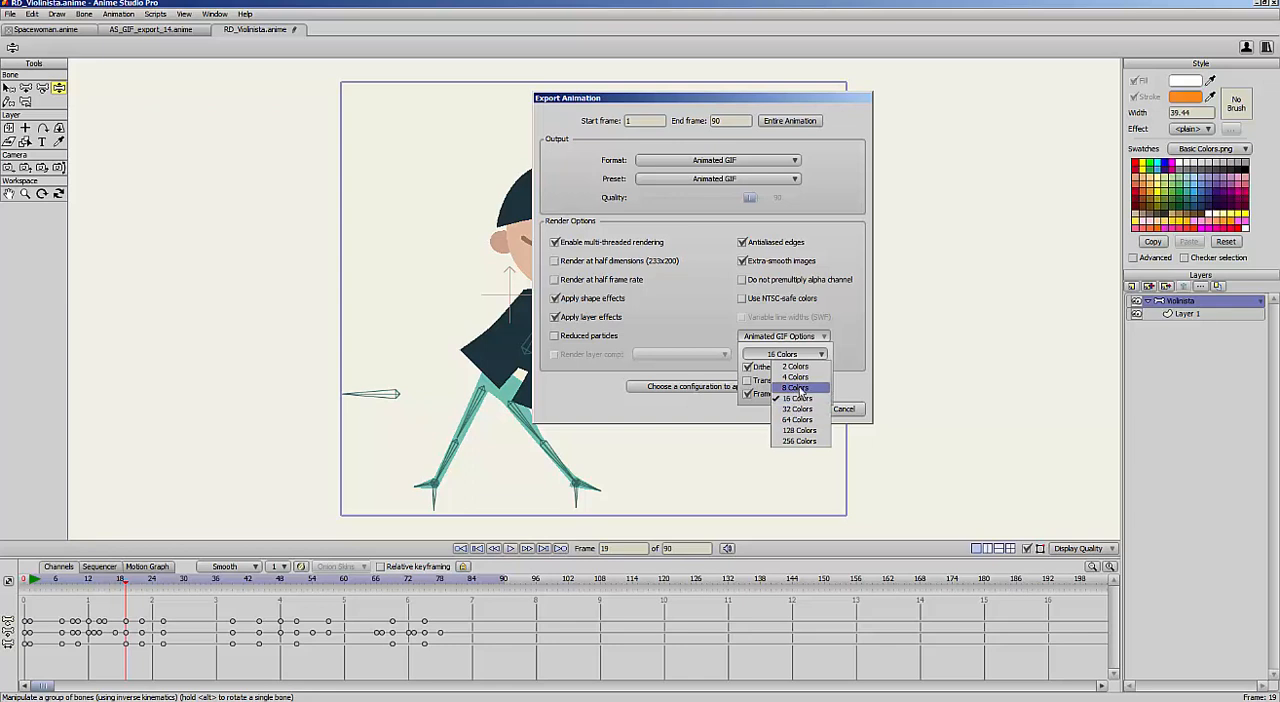
pyautogui.click(797, 388)
pyautogui.moveTo(813, 101); pyautogui.dragTo(958, 97)
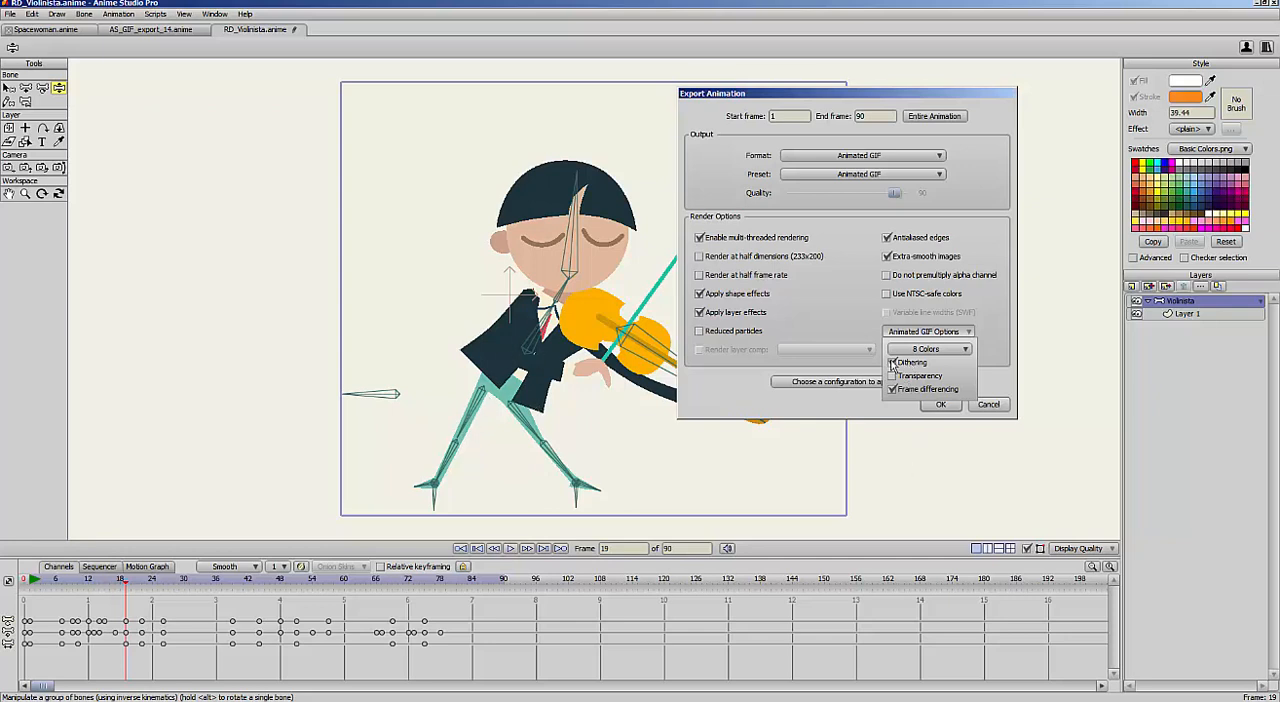
pyautogui.click(893, 363)
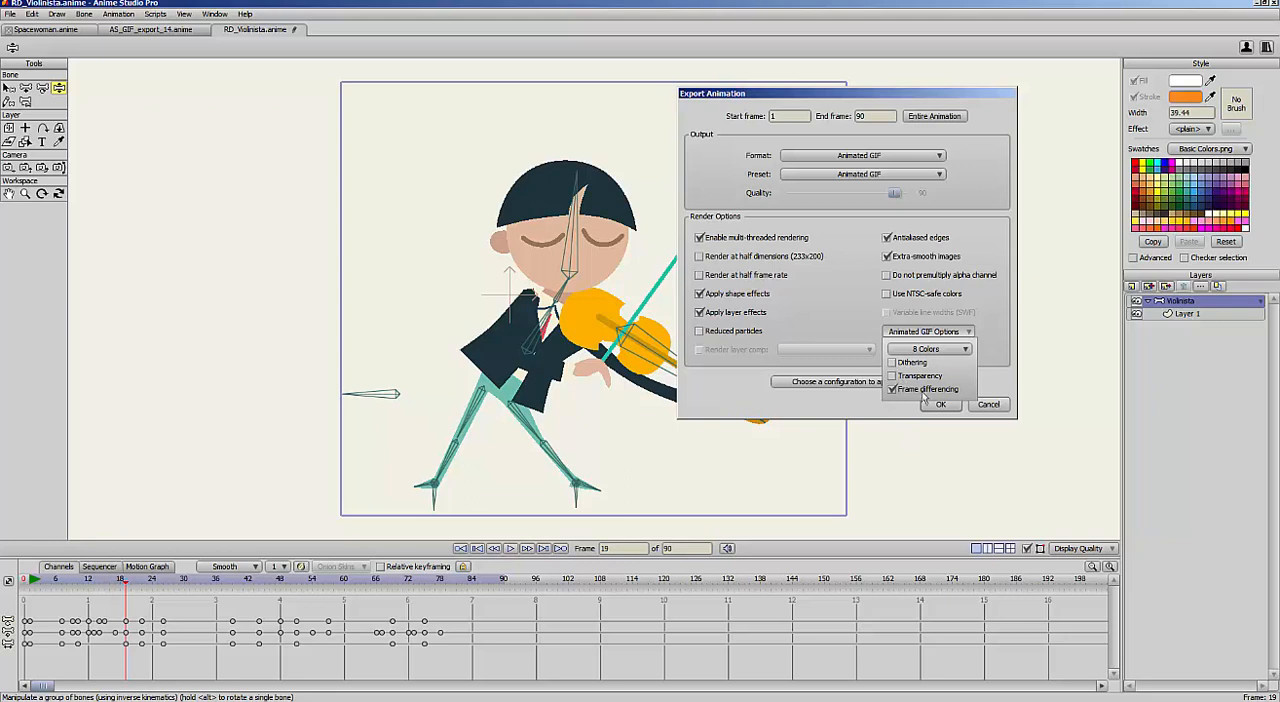
pyautogui.click(893, 376)
pyautogui.click(988, 328)
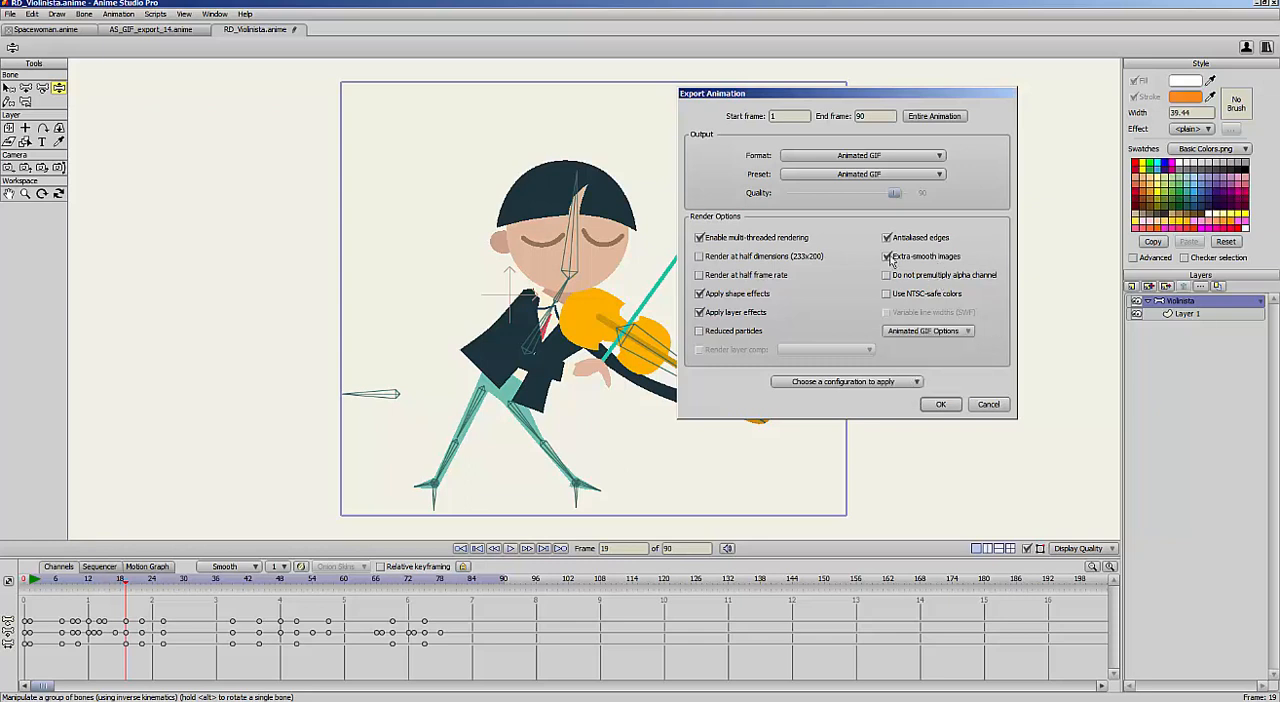
# Export the animation as RD_Violinista.gif in the Animated GIF tutorial folder
pyautogui.click(941, 404)
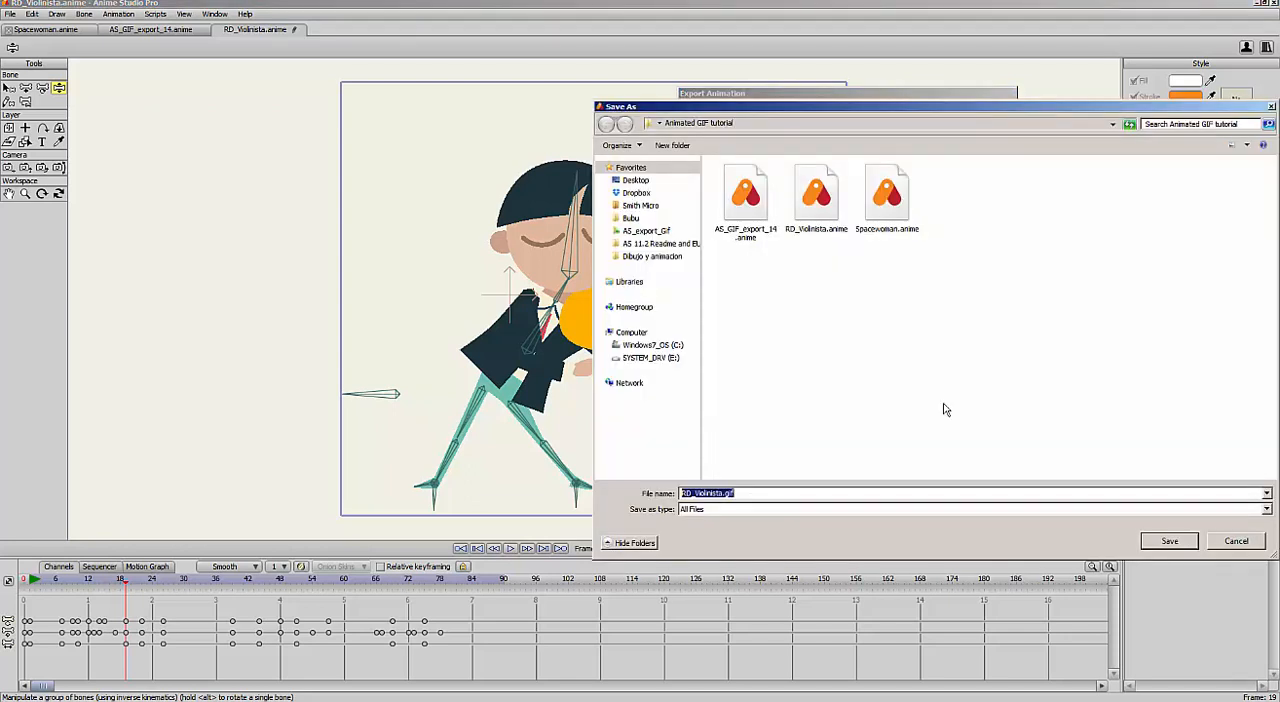
pyautogui.moveTo(922, 106); pyautogui.dragTo(683, 105)
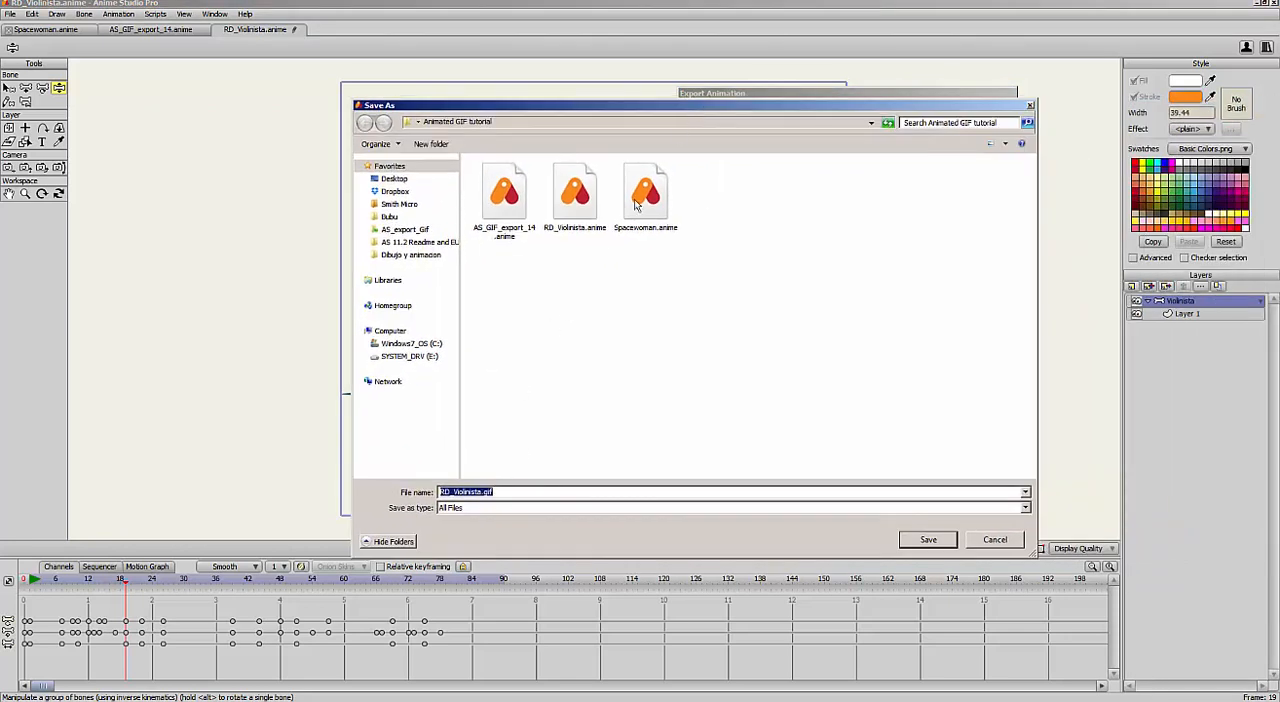
pyautogui.click(929, 540)
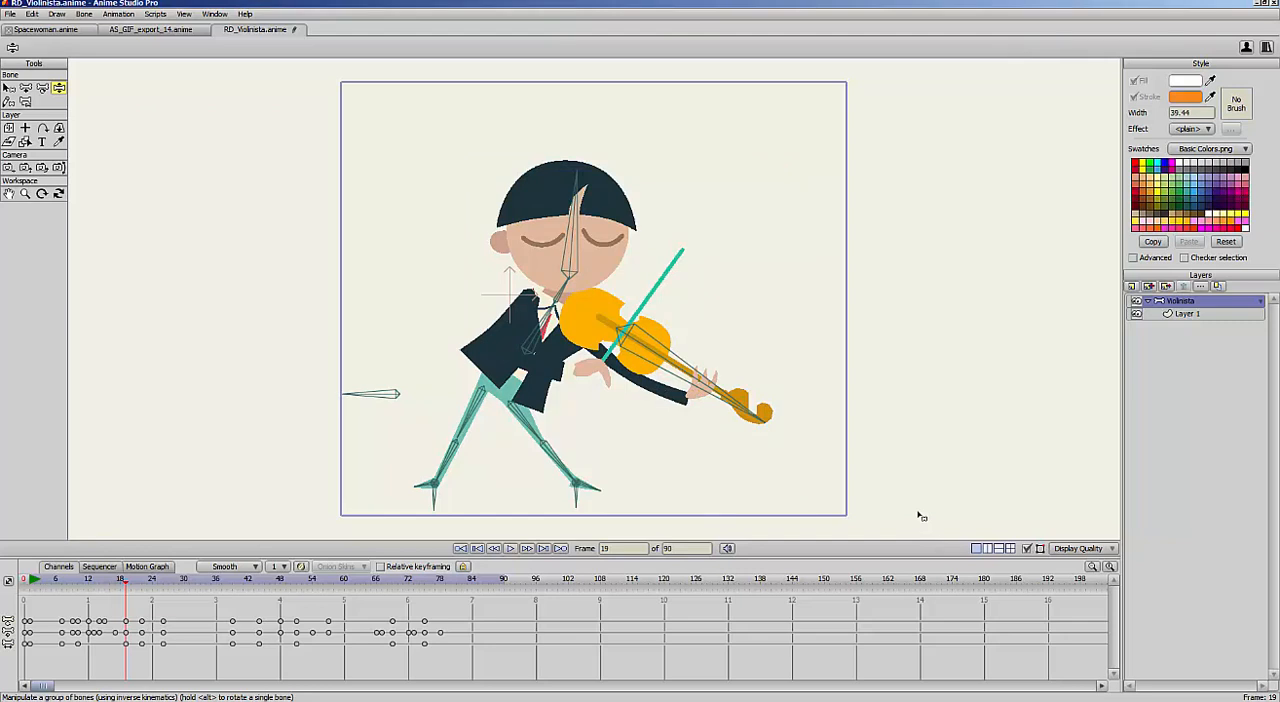
# View the exported RD_Violinista.gif in the image viewer, inspect its preview and file details, and close the viewer
pyautogui.click(545, 1)
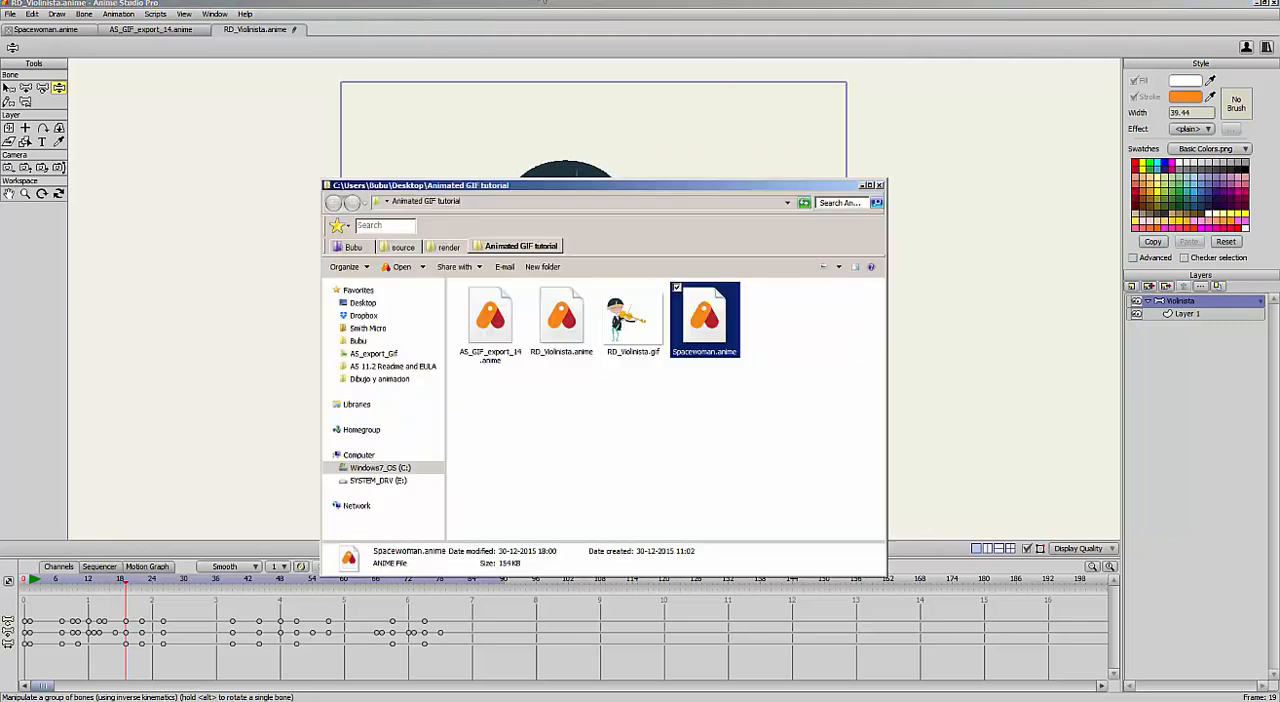
pyautogui.click(644, 340)
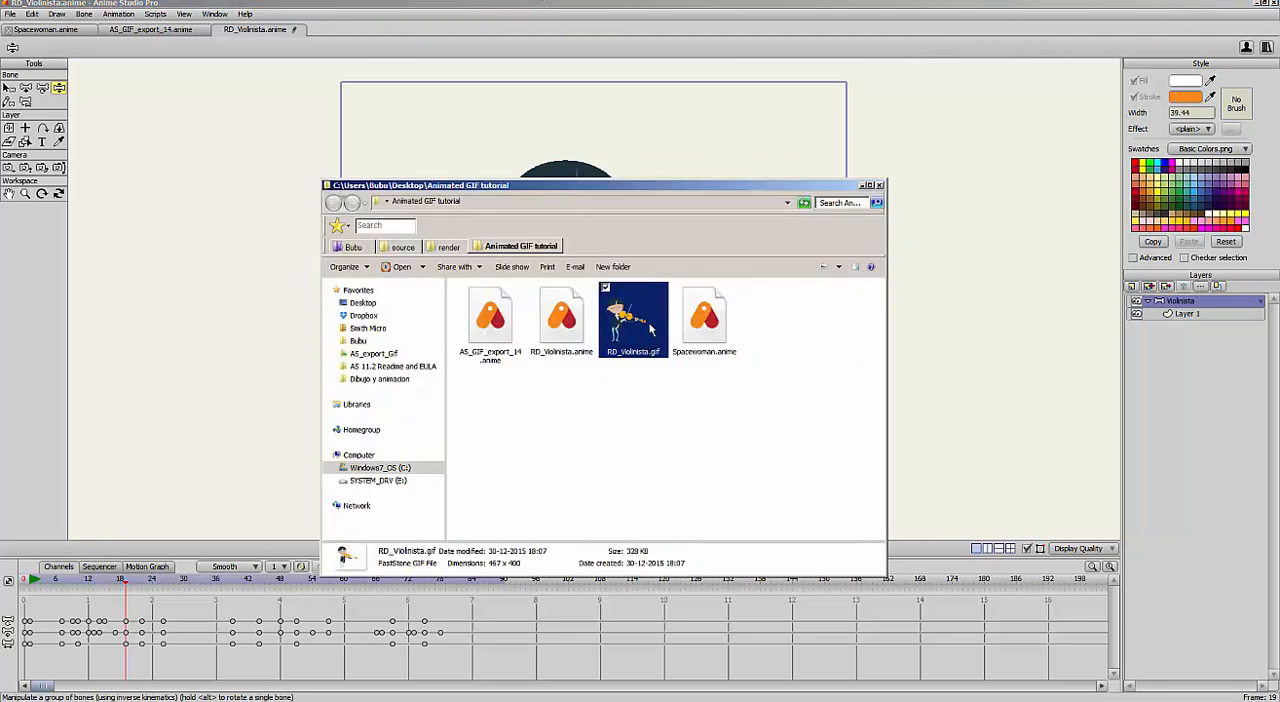
pyautogui.doubleClick(653, 343)
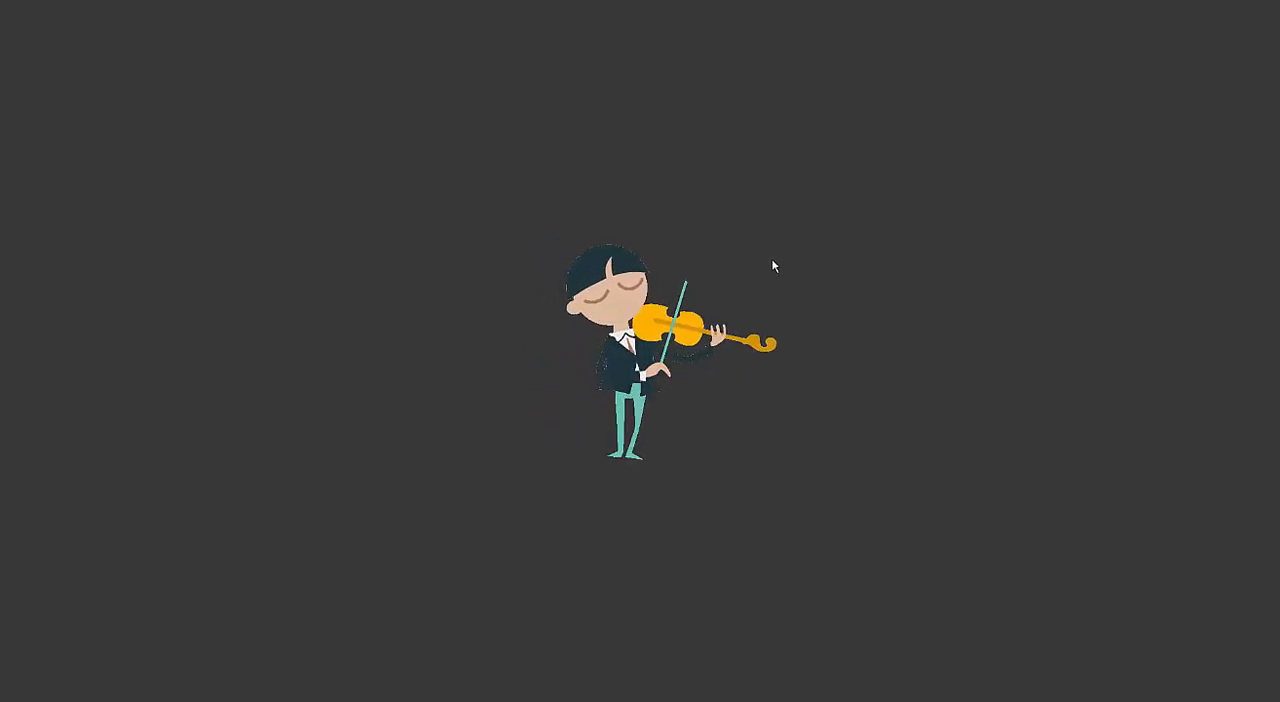
pyautogui.press('Escape')
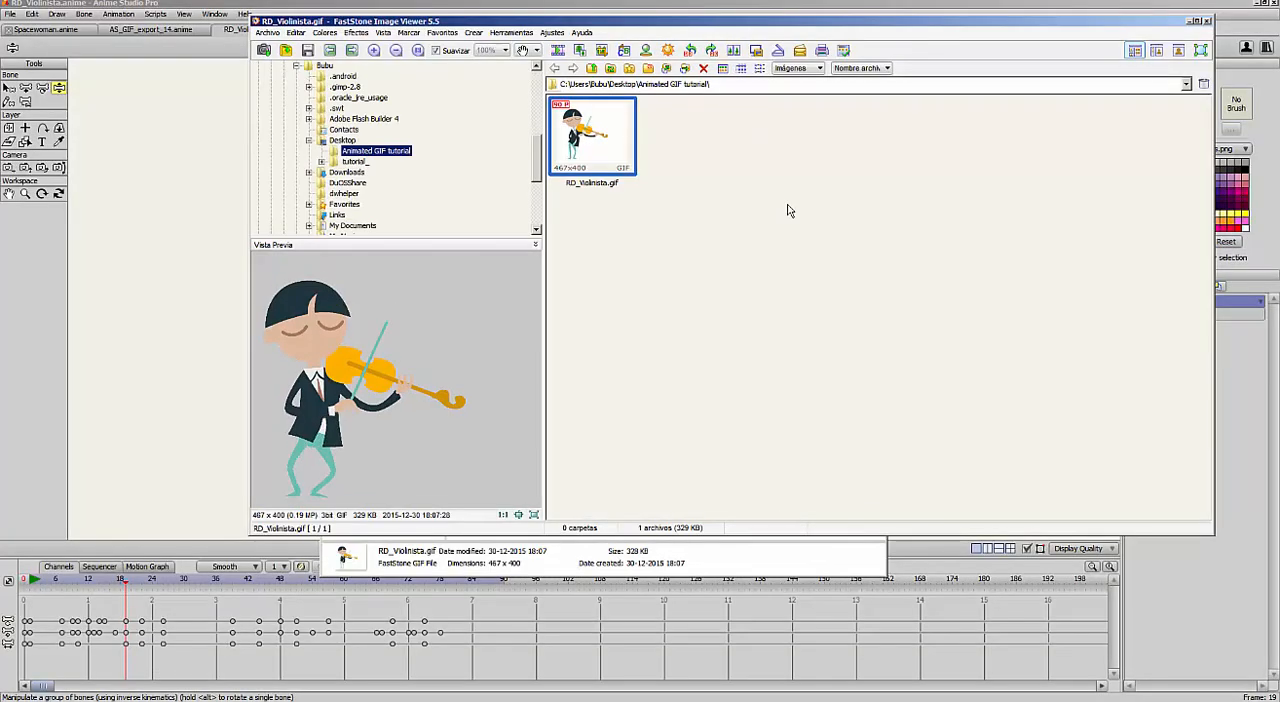
pyautogui.click(602, 143)
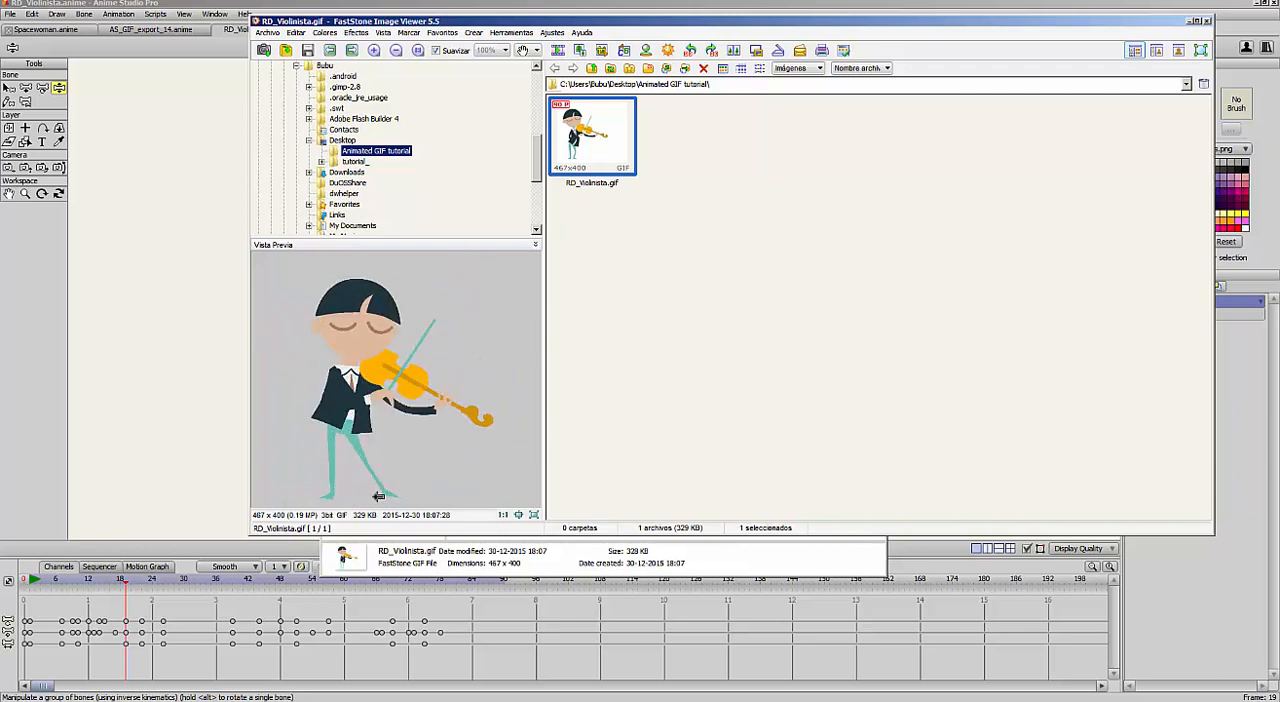
pyautogui.click(1207, 21)
pyautogui.click(925, 34)
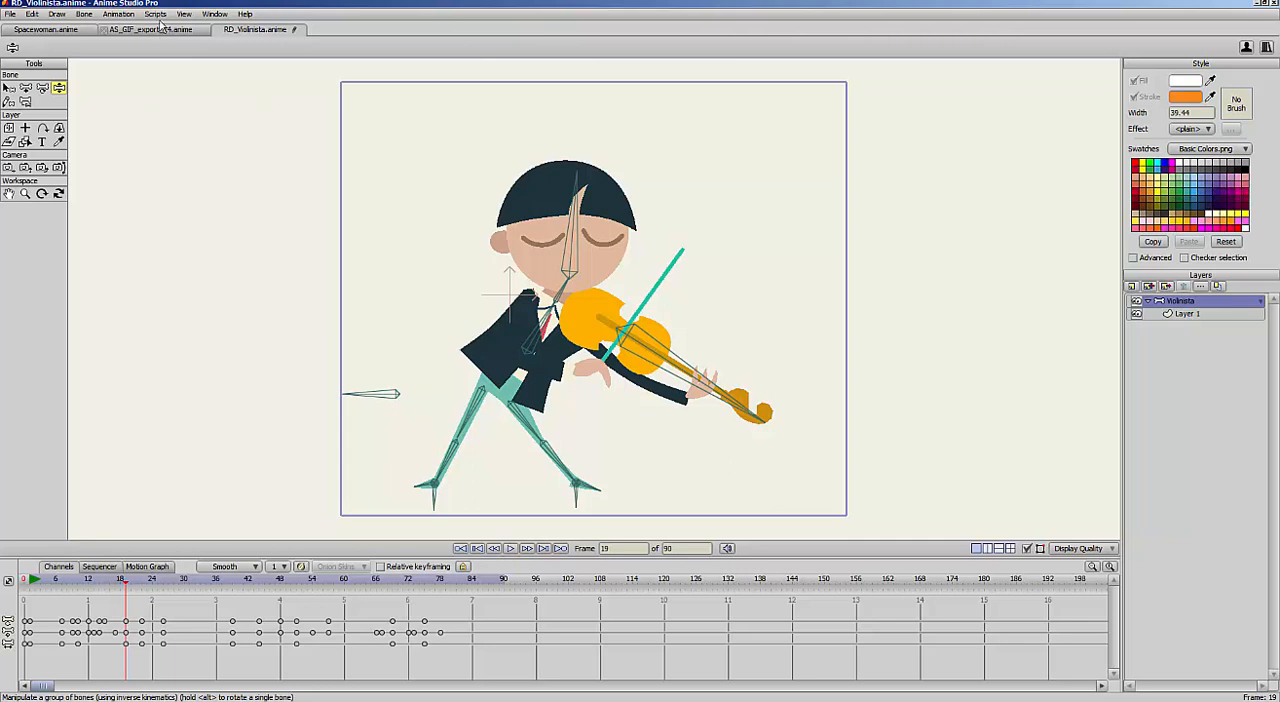
# Switch to the Spacewoman project, preview its animation and compare the character's placement at frames 0 and 1
pyautogui.click(52, 32)
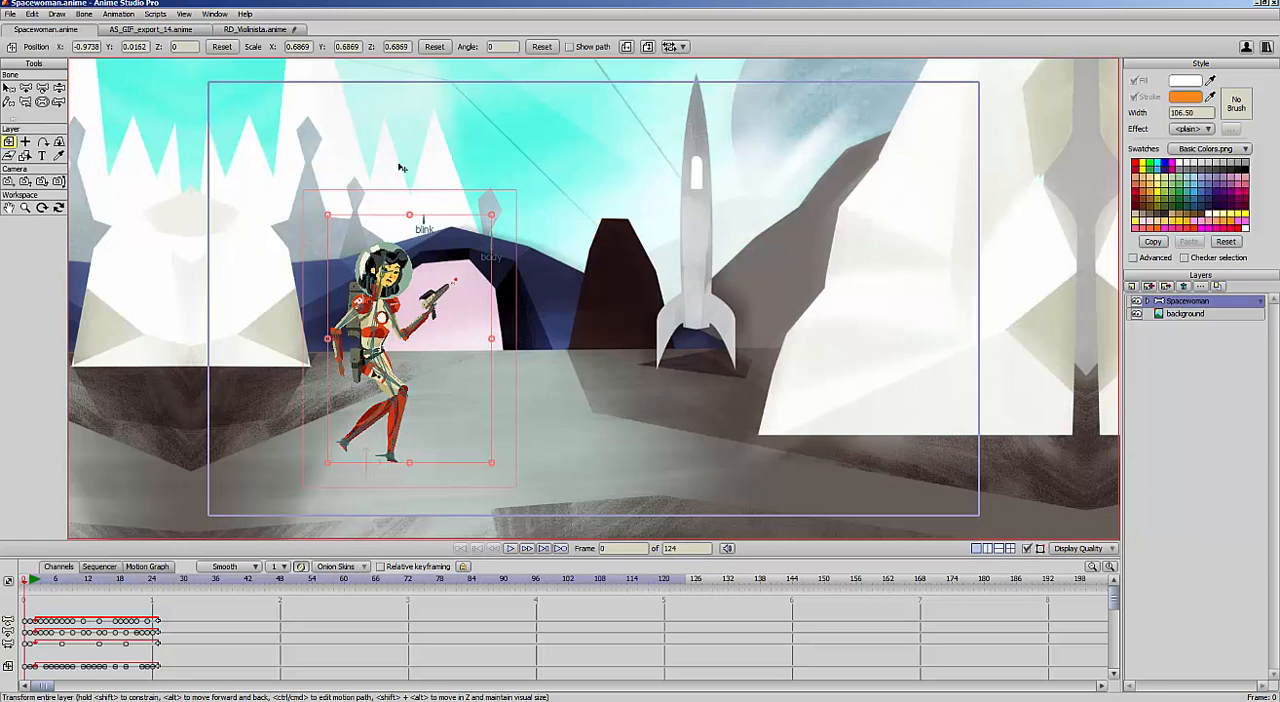
pyautogui.moveTo(33, 582); pyautogui.dragTo(706, 601)
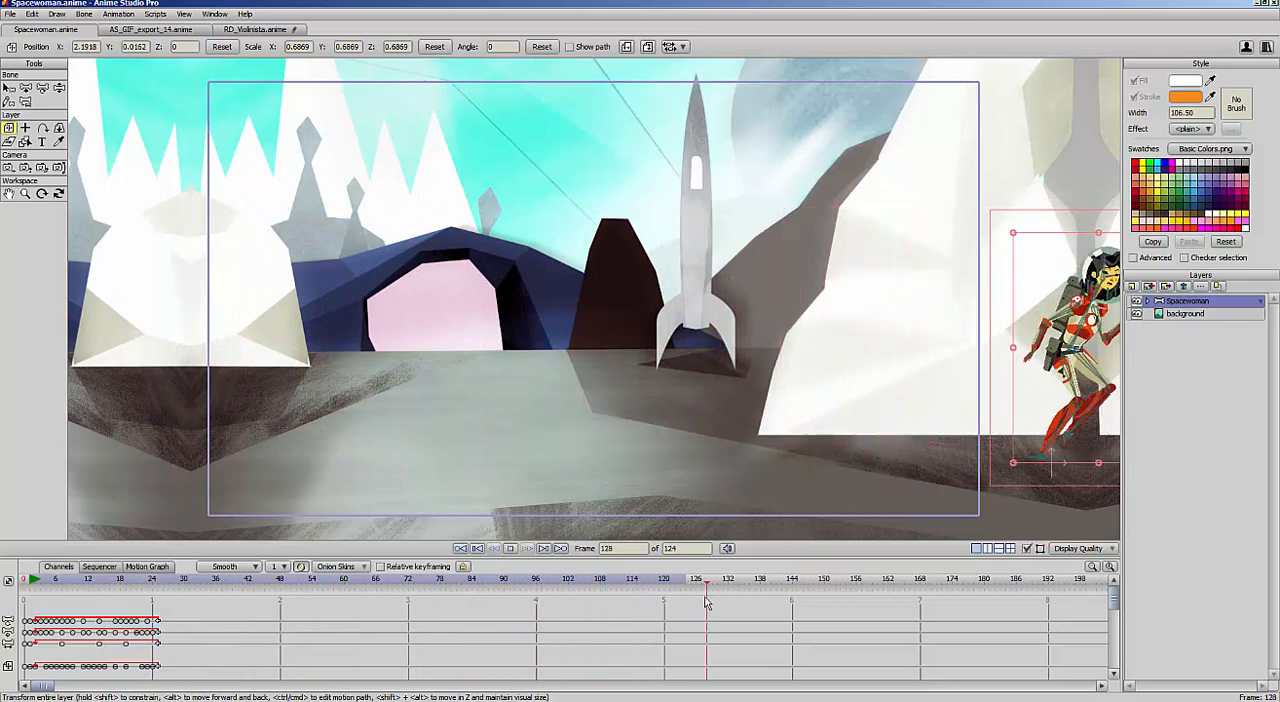
pyautogui.press('space')
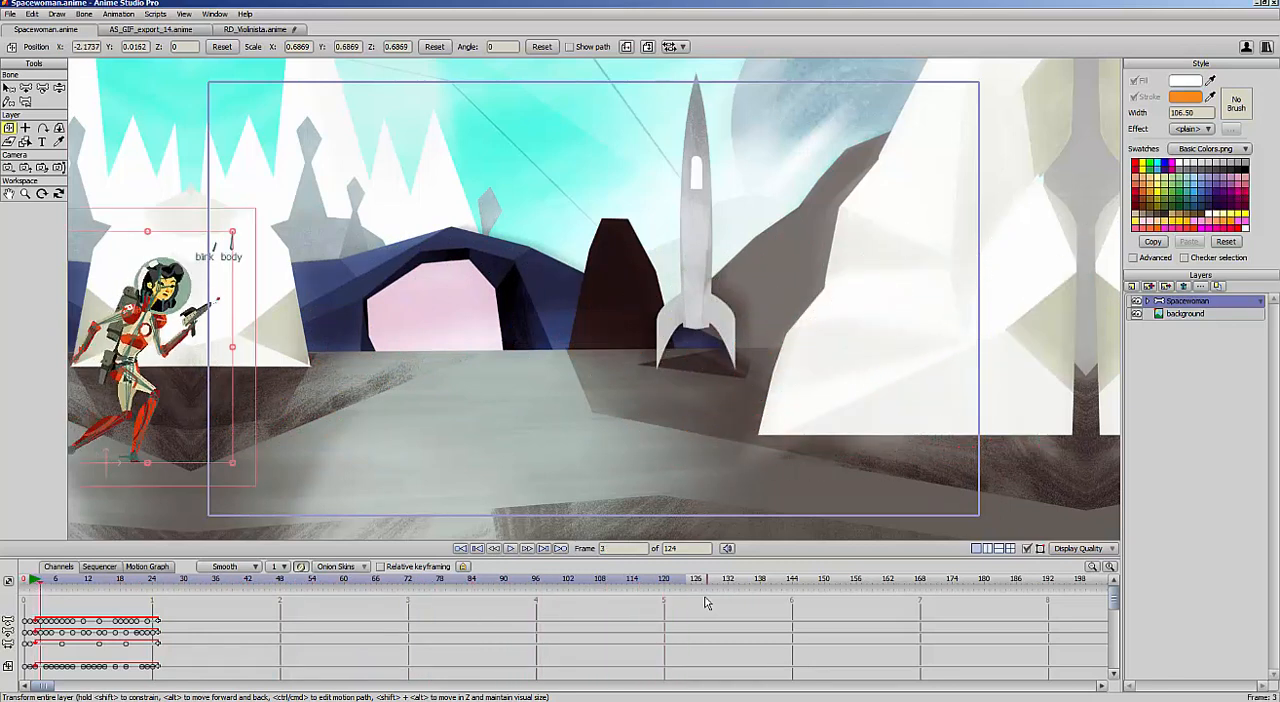
pyautogui.click(24, 590)
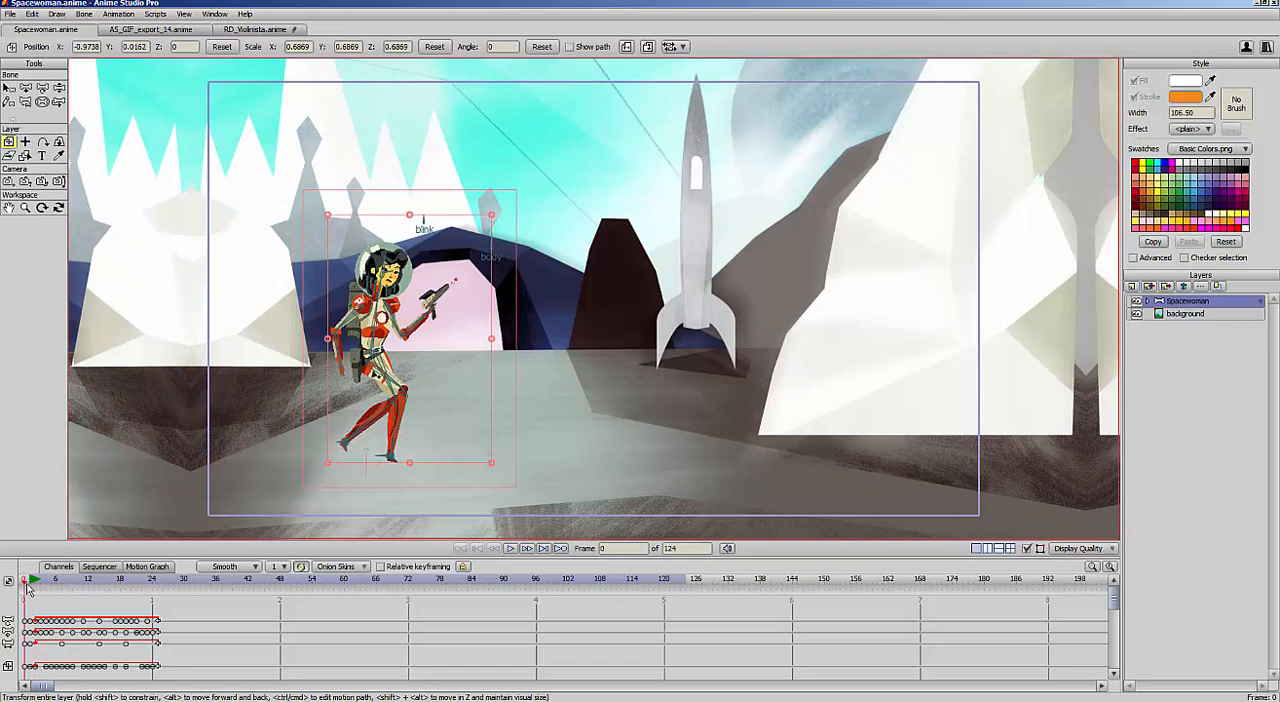
pyautogui.click(30, 580)
pyautogui.click(25, 581)
pyautogui.click(30, 580)
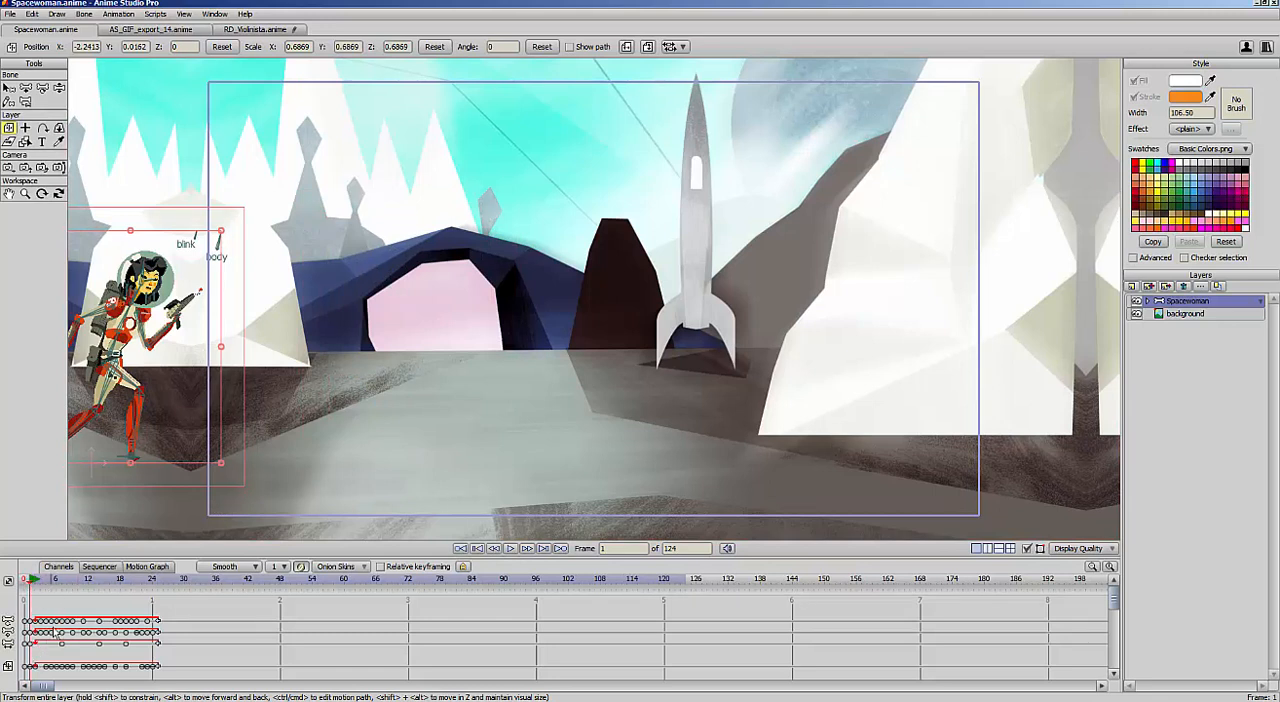
# Limit the view to the output area, hide the bone overlay and scrub the spacewoman's walk to frame 49
pyautogui.hotkey('ctrl', 'j')
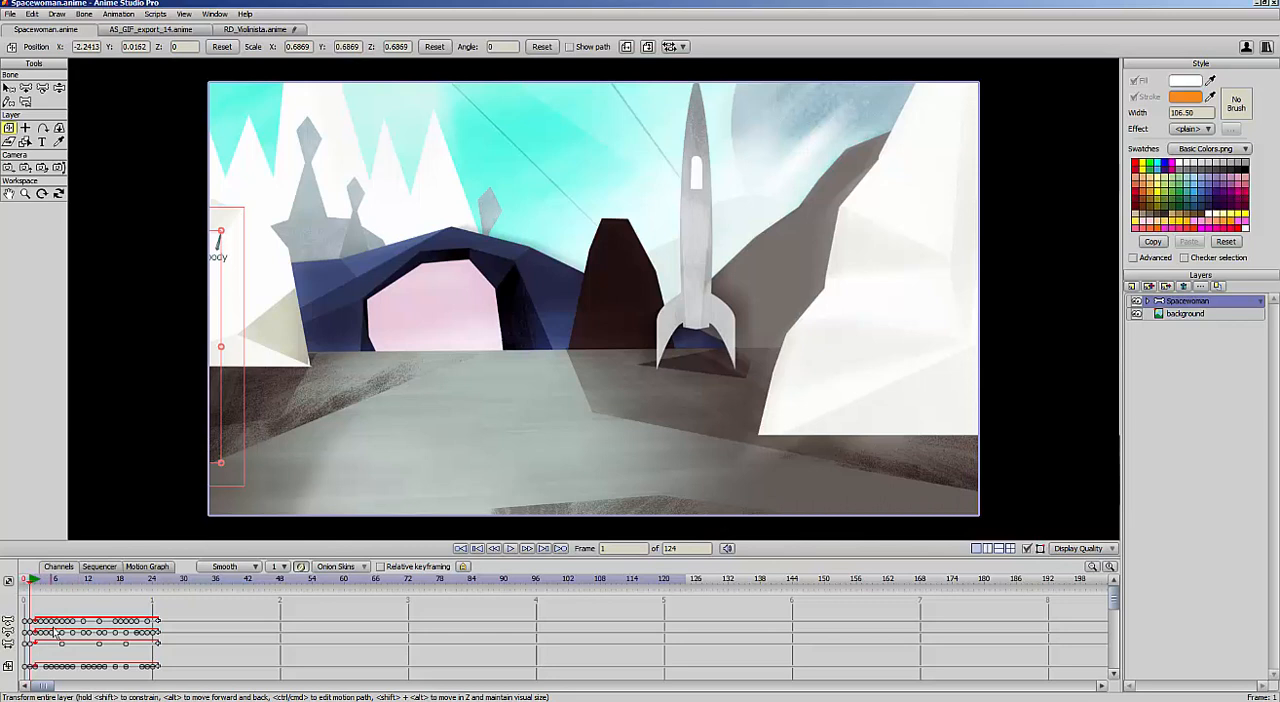
pyautogui.click(1027, 549)
pyautogui.moveTo(133, 579); pyautogui.dragTo(216, 593)
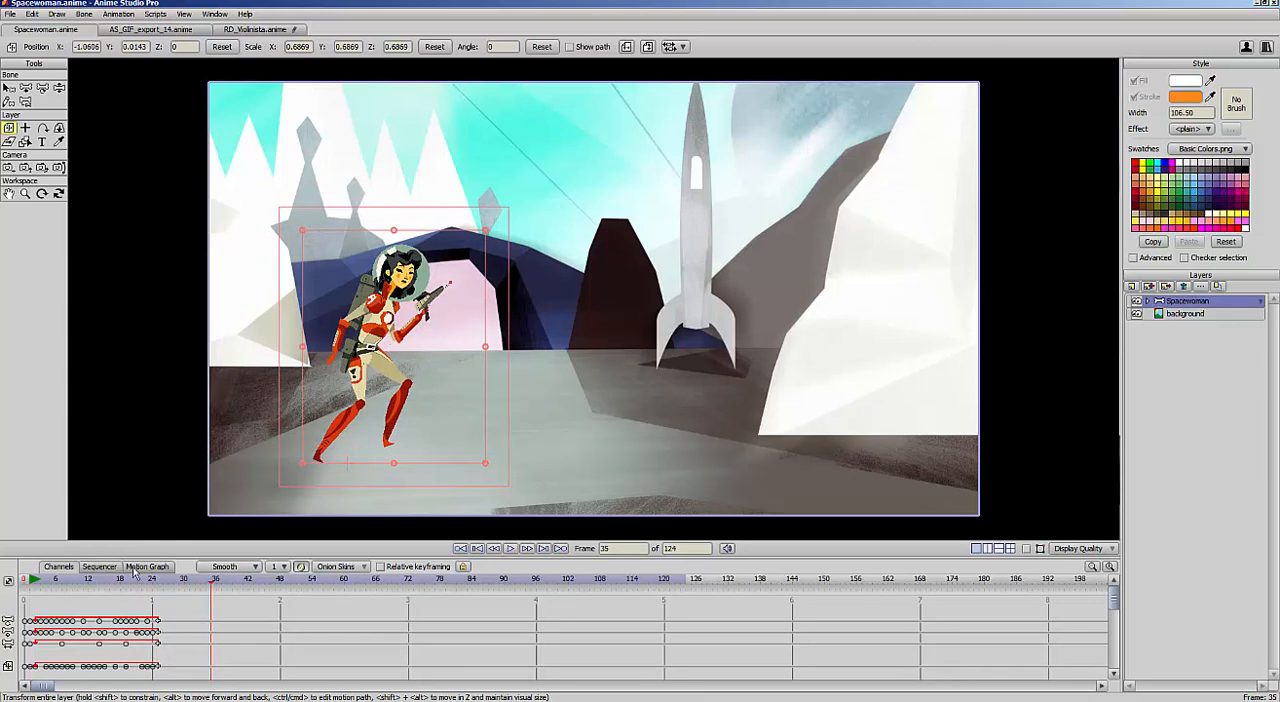
pyautogui.click(31, 590)
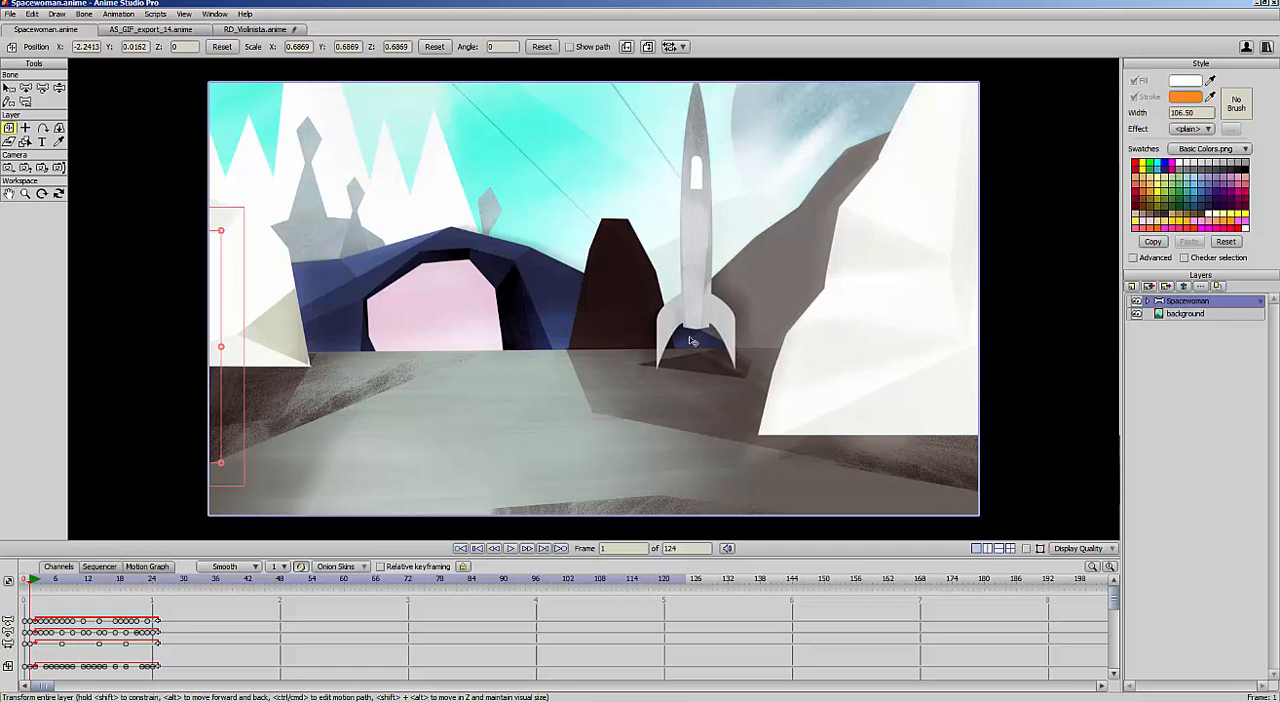
pyautogui.moveTo(38, 588); pyautogui.dragTo(284, 598)
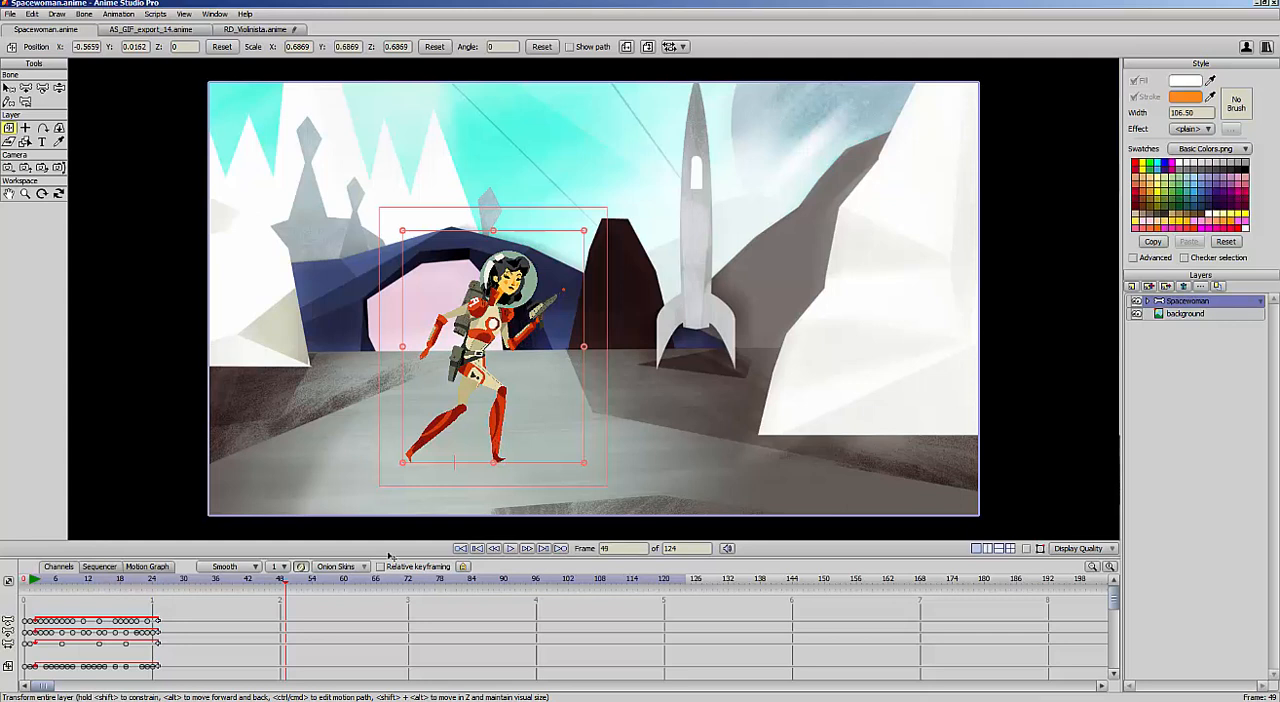
# Render a preview of frame 49, enlarge it to inspect the scene at full size, and close the render
pyautogui.click(12, 15)
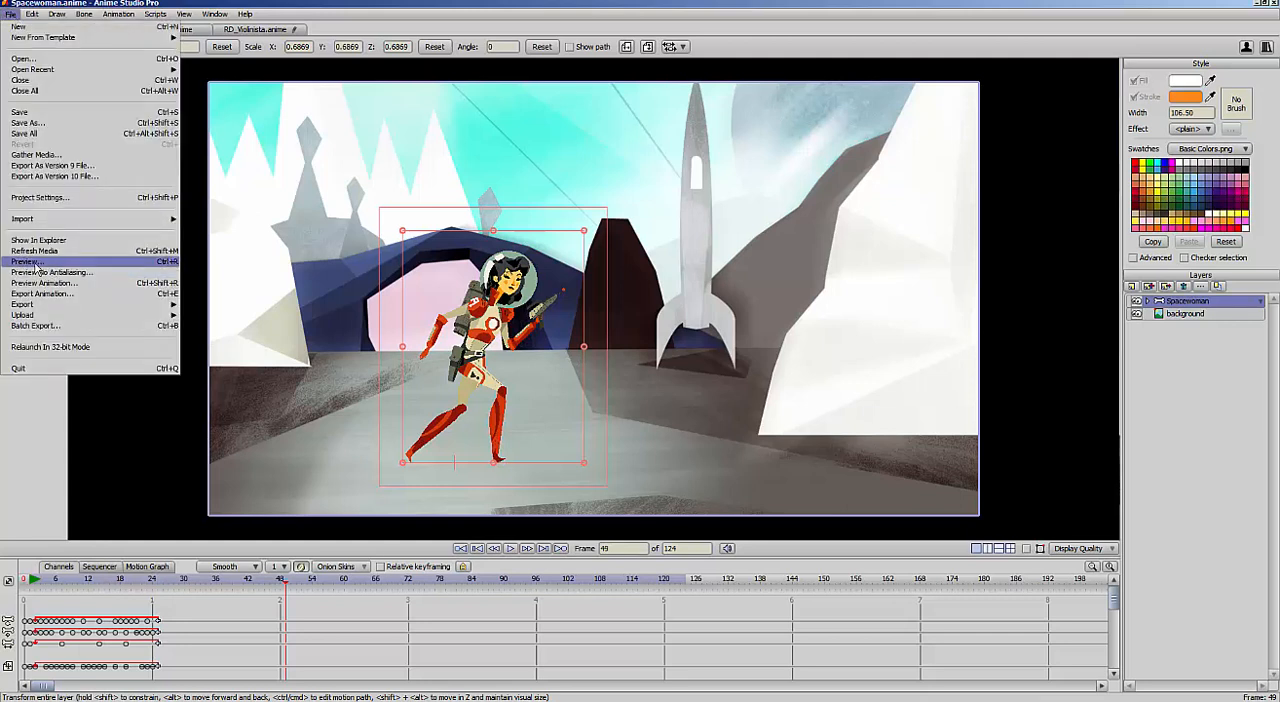
pyautogui.click(27, 261)
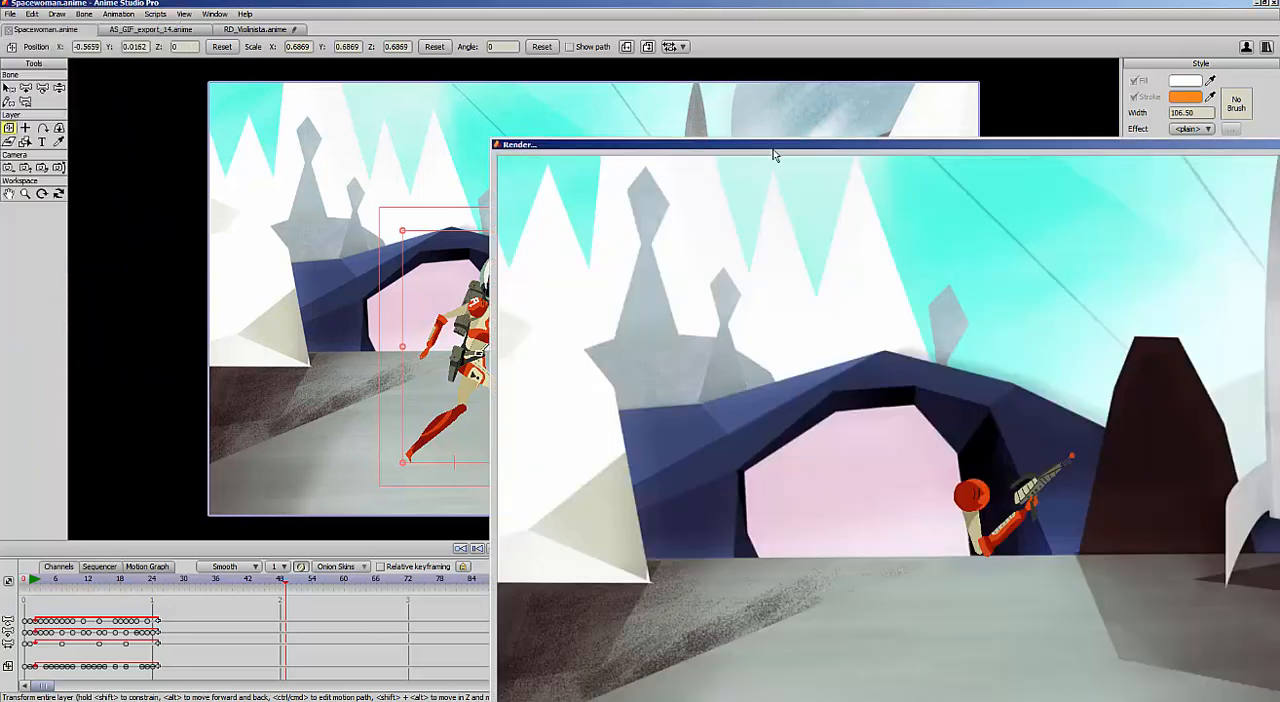
pyautogui.moveTo(739, 150); pyautogui.dragTo(614, 149)
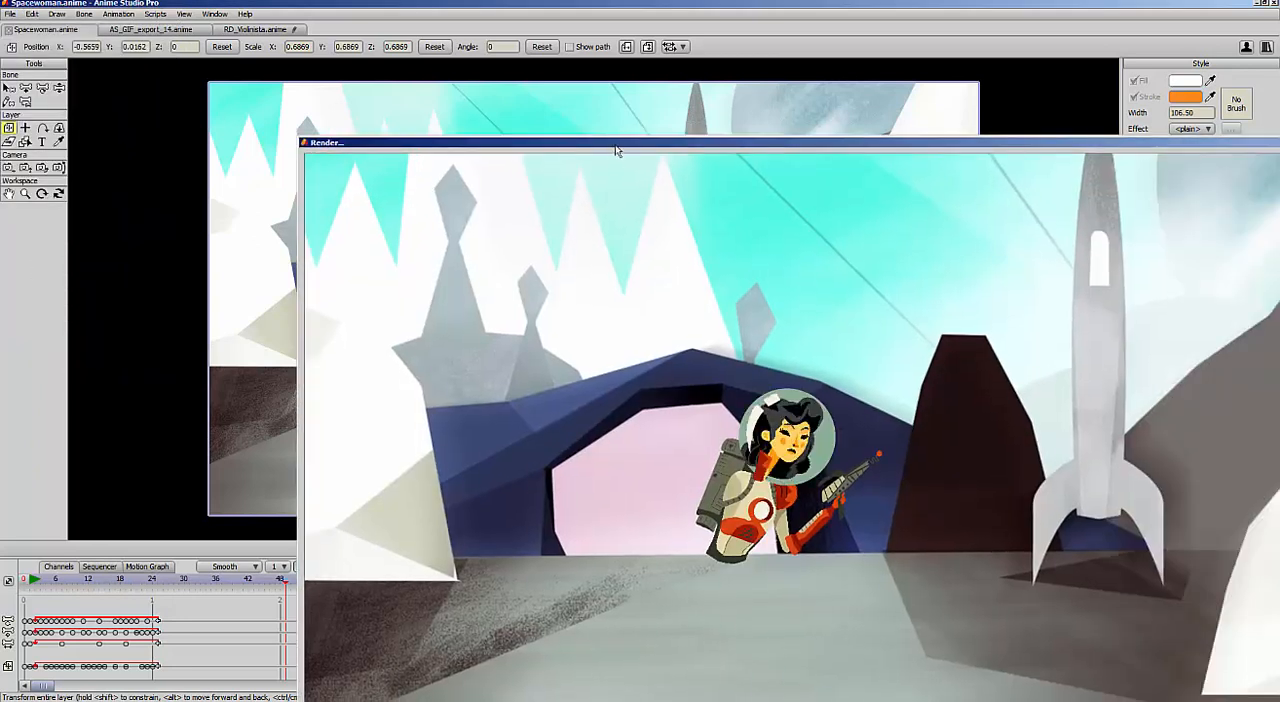
pyautogui.doubleClick(615, 143)
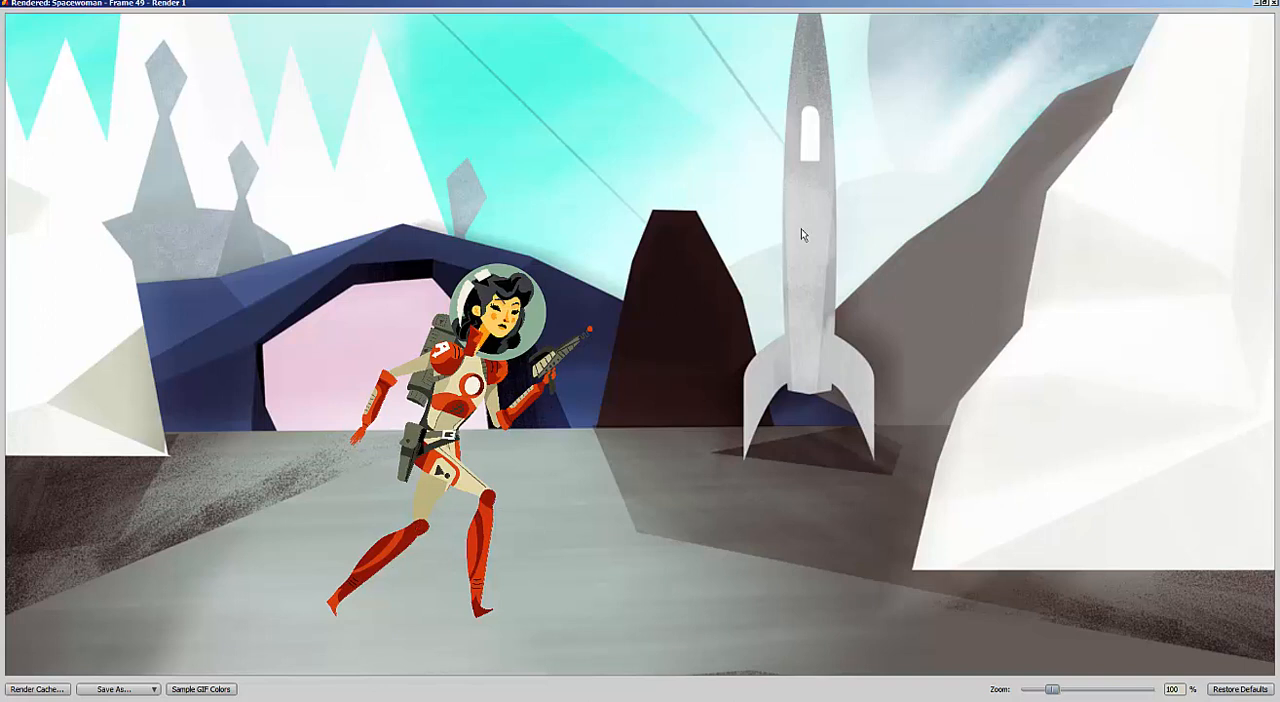
pyautogui.click(1273, 4)
# Go to frame 33 and set the project width to 600 pixels with proportions constrained
pyautogui.moveTo(35, 578); pyautogui.dragTo(199, 575)
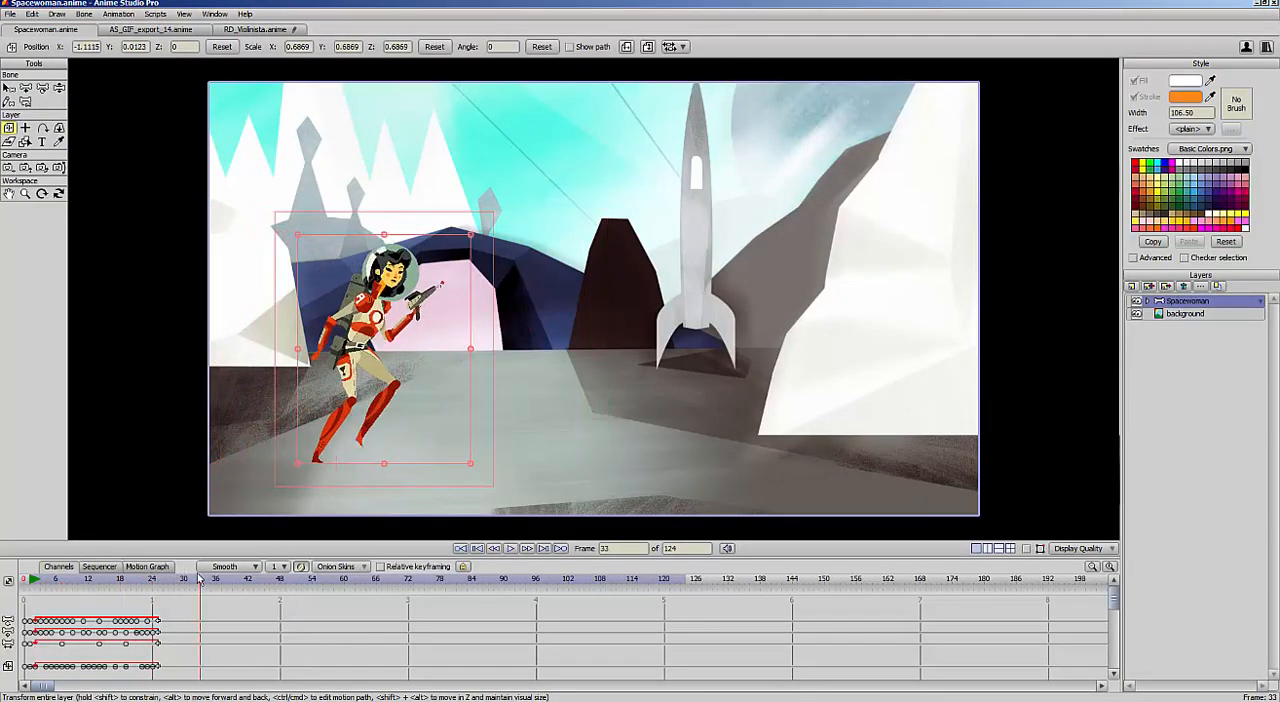
pyautogui.click(12, 14)
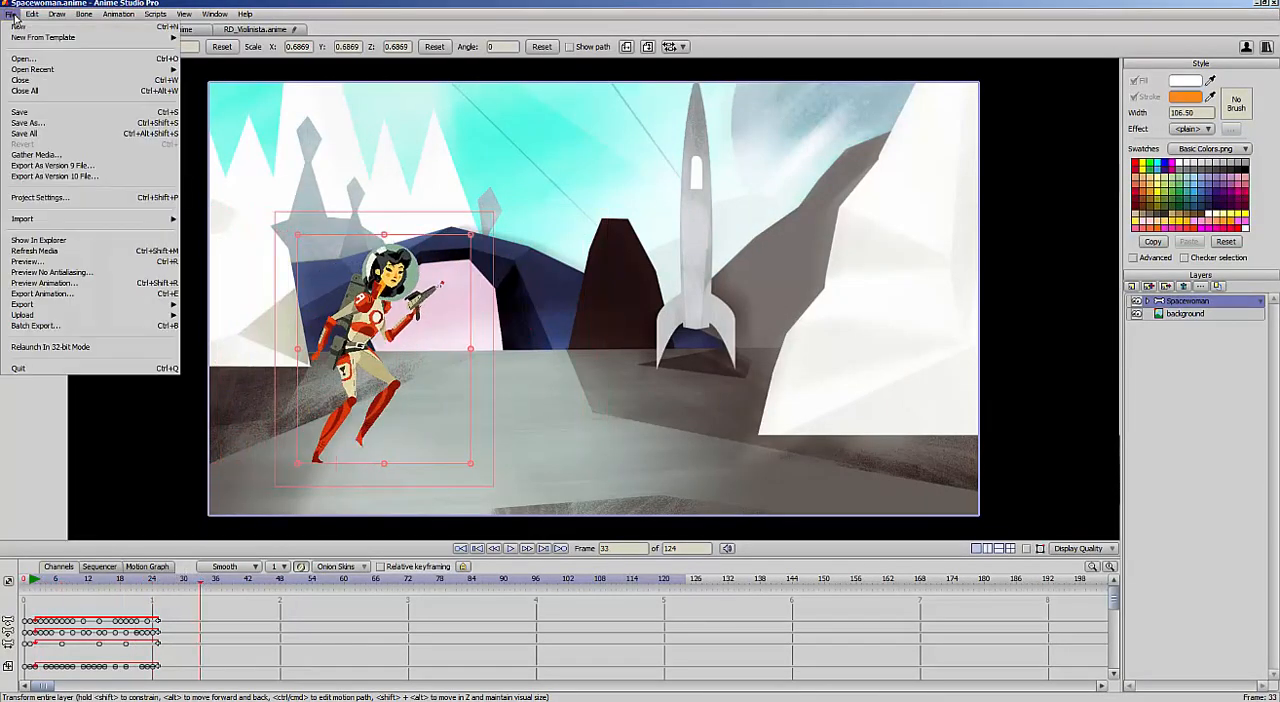
pyautogui.click(110, 203)
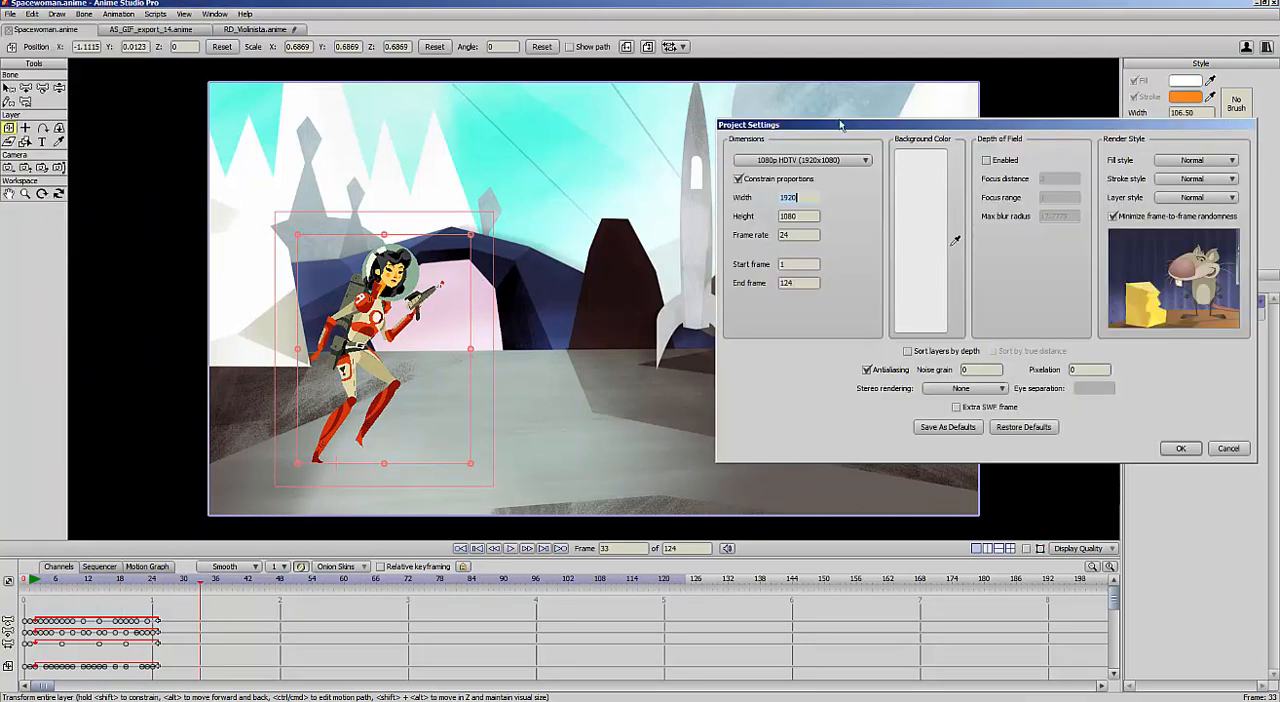
pyautogui.moveTo(840, 125); pyautogui.dragTo(671, 140)
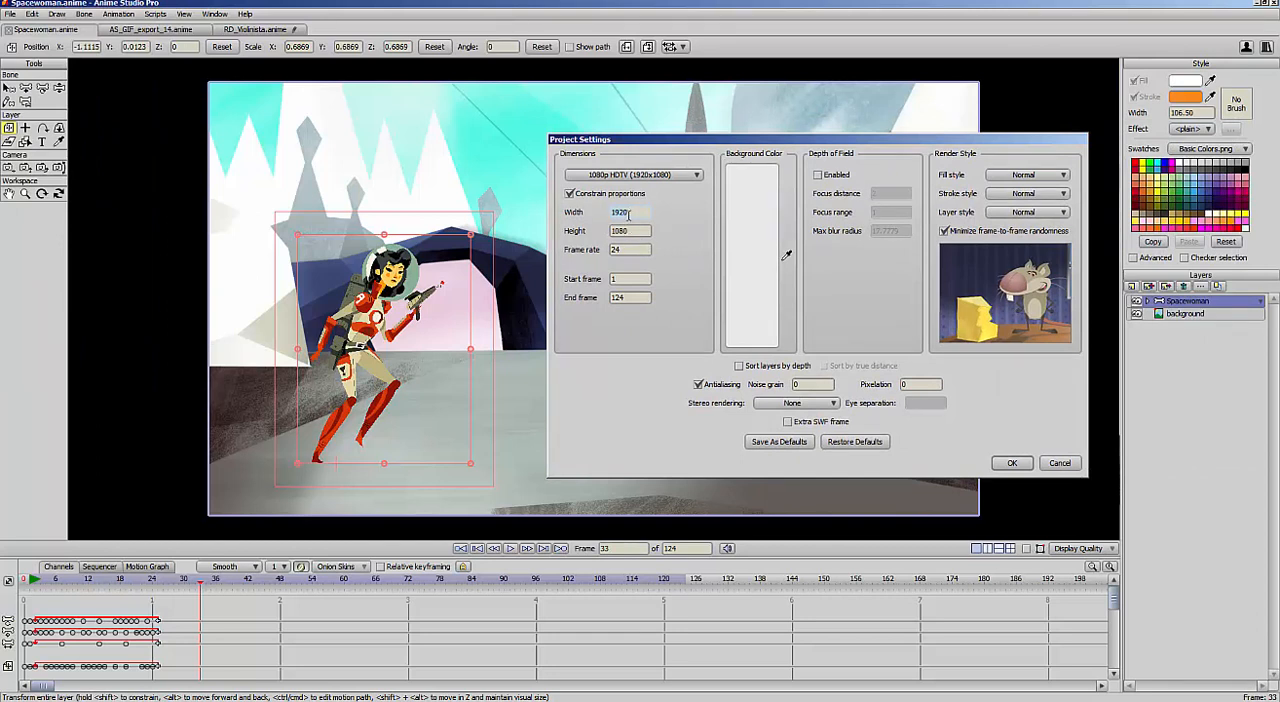
pyautogui.moveTo(628, 212); pyautogui.dragTo(602, 218)
pyautogui.press('Tab')
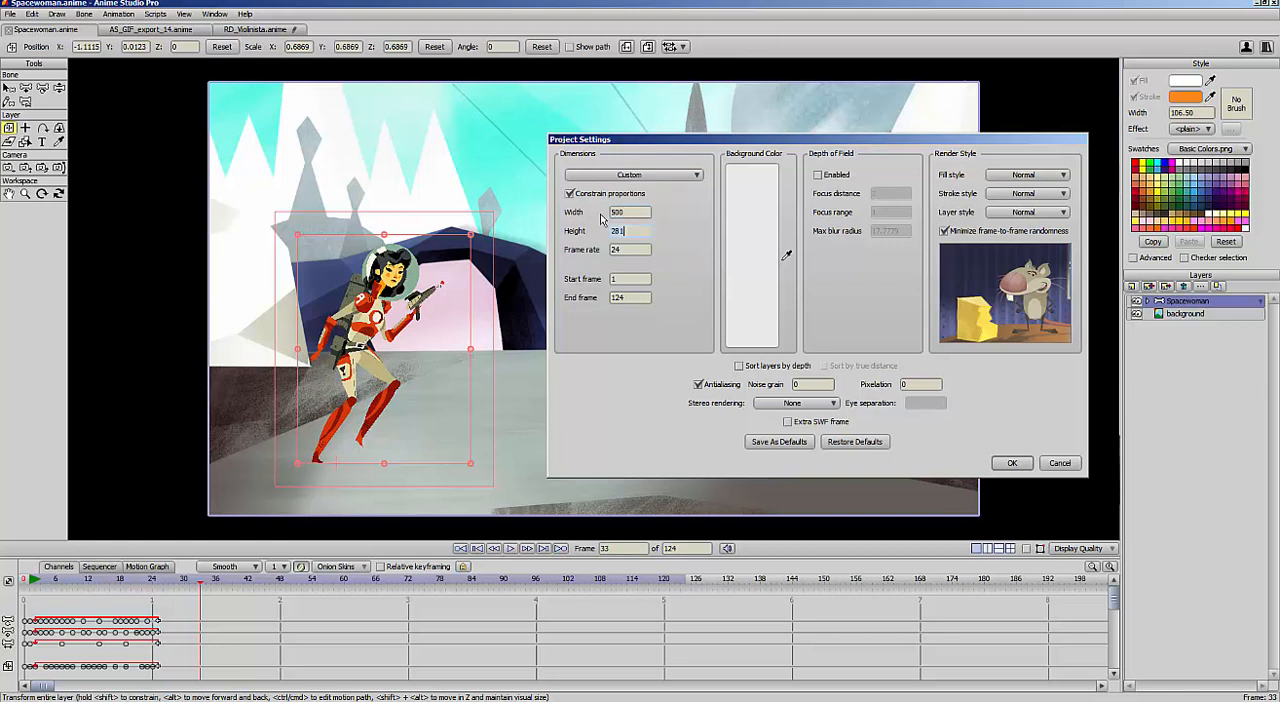
pyautogui.hotkey('shift', 'Tab')
pyautogui.write('600')
pyautogui.press('Tab')
pyautogui.doubleClick(617, 250)
pyautogui.click(1010, 463)
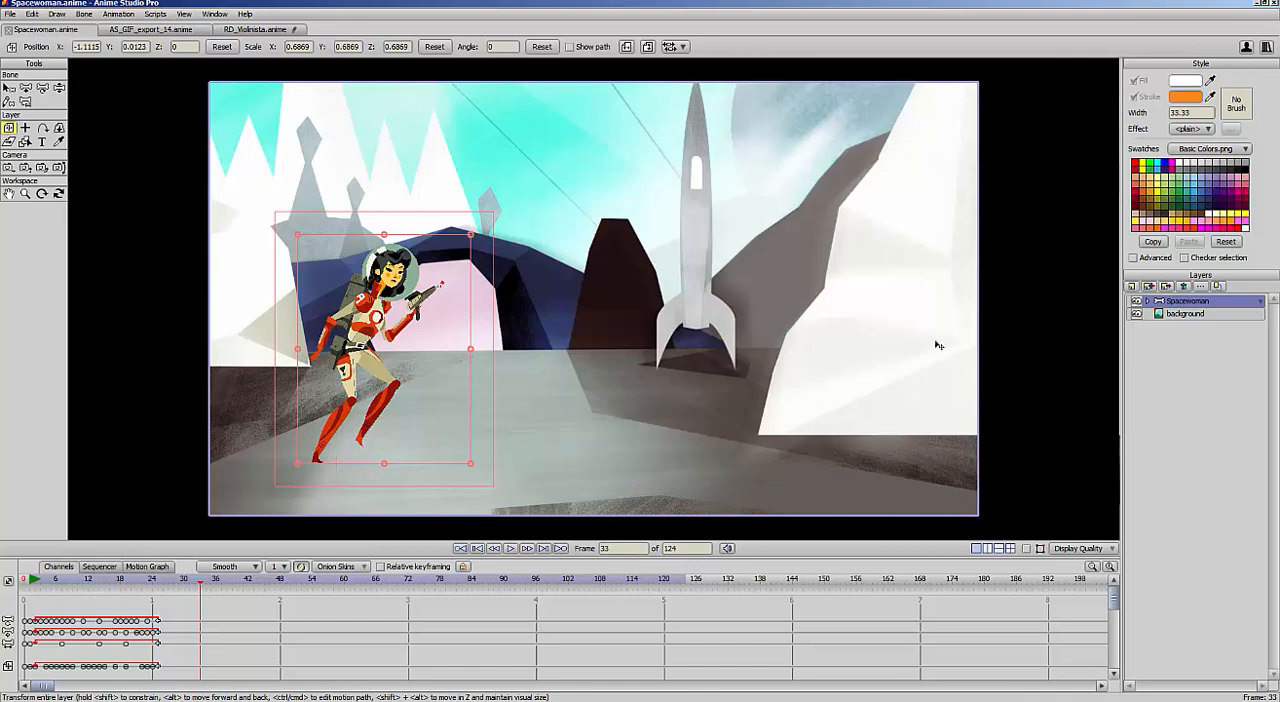
# Render frame 33 at the reduced project size, inspect the result in a smaller window, and close it
pyautogui.hotkey('ctrl', 'r')
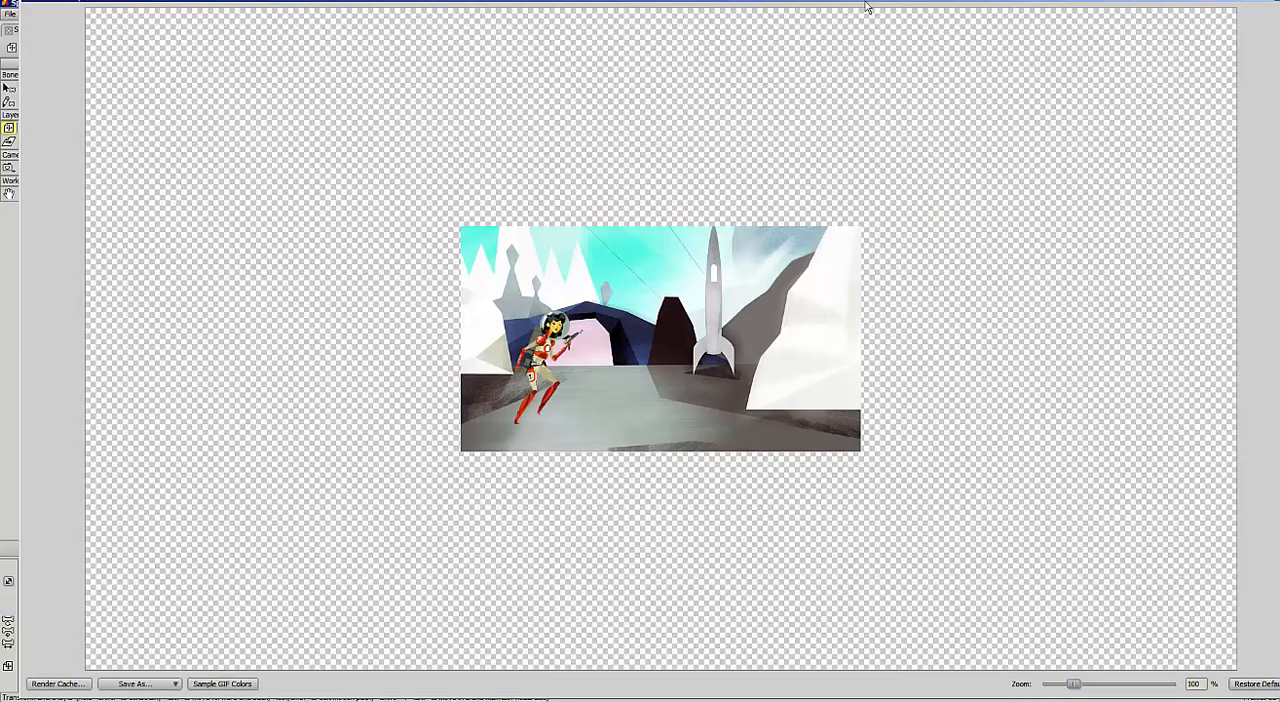
pyautogui.doubleClick(842, 16)
pyautogui.click(1228, 693)
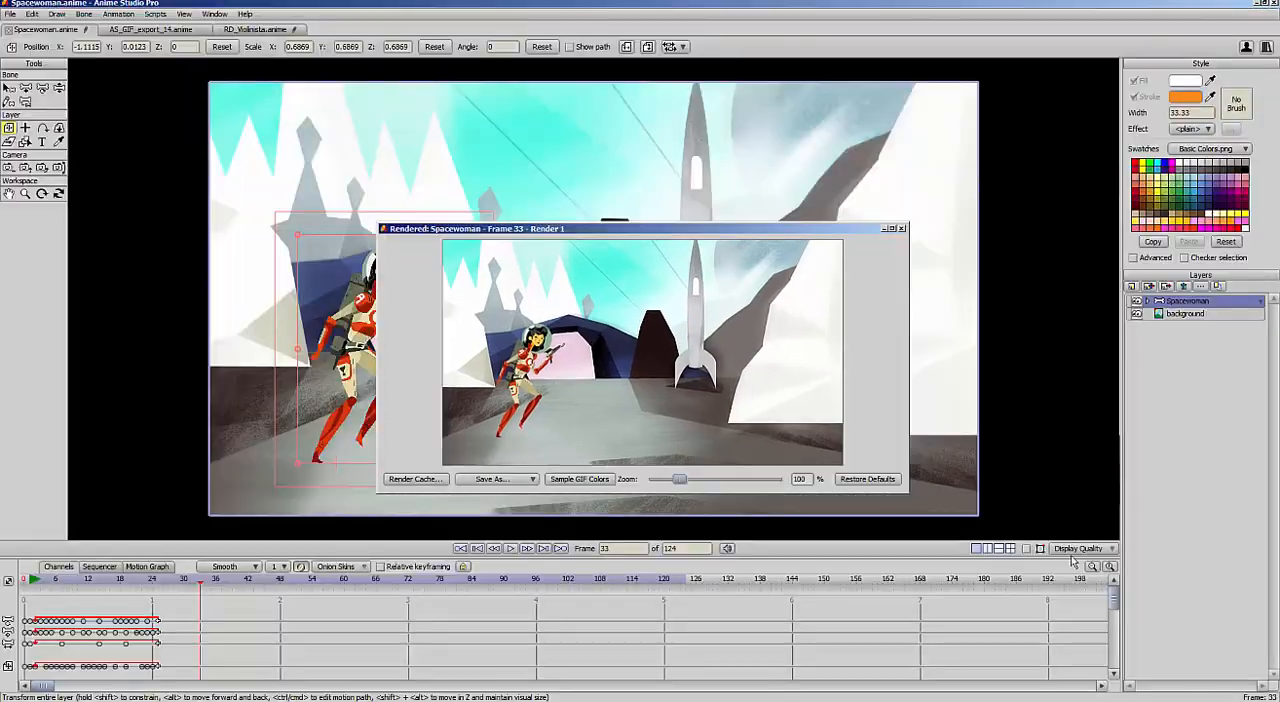
pyautogui.moveTo(795, 228); pyautogui.dragTo(917, 151)
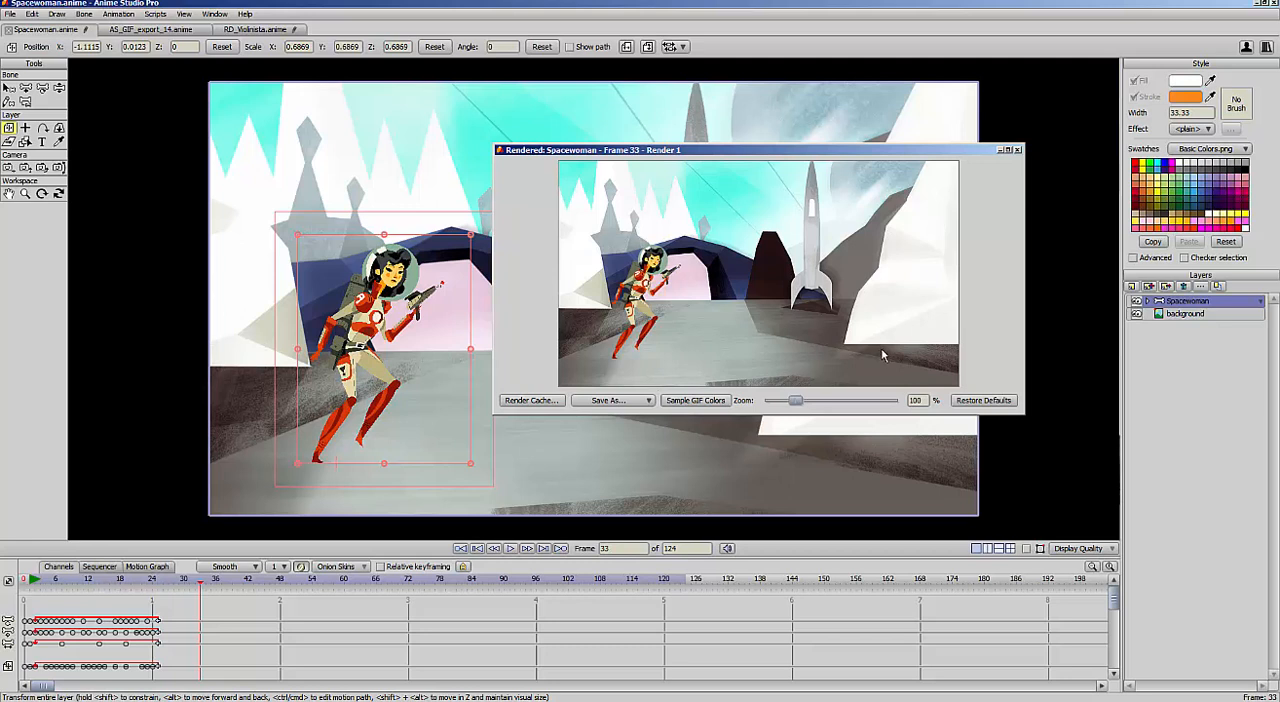
pyautogui.click(1019, 150)
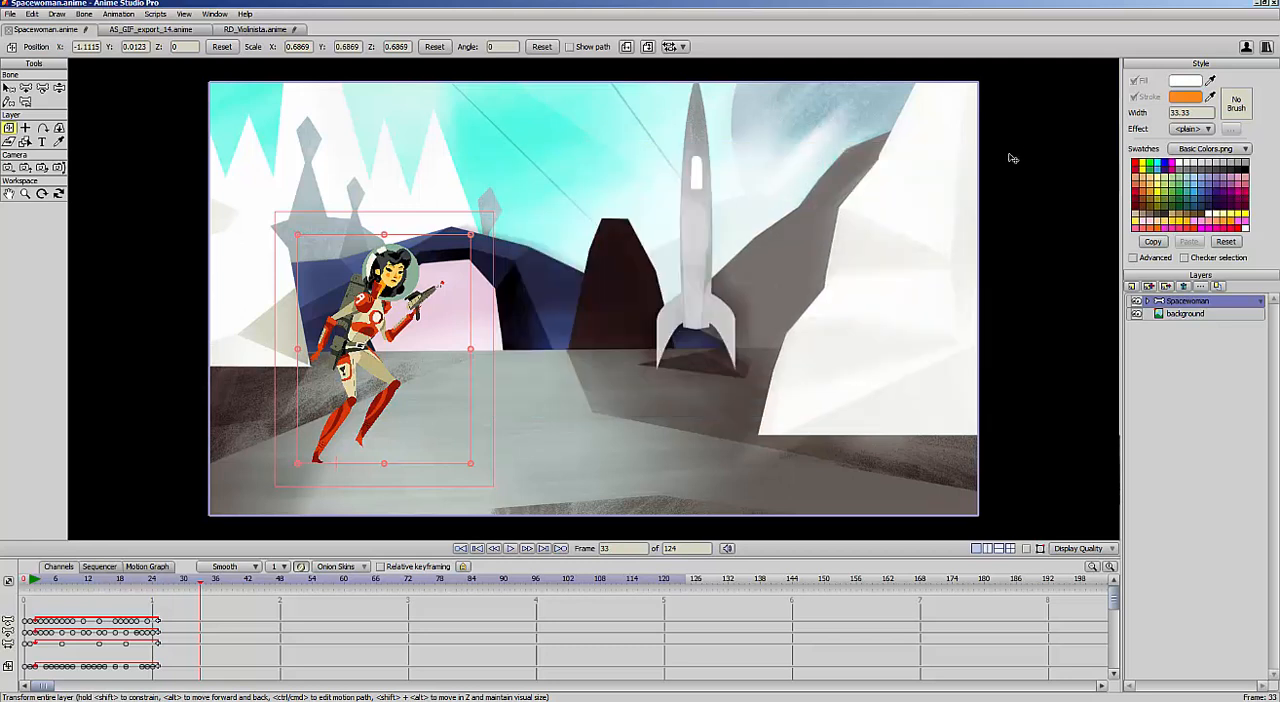
# Set up the animation export in Animated GIF format with a palette of 16 colors
pyautogui.click(11, 14)
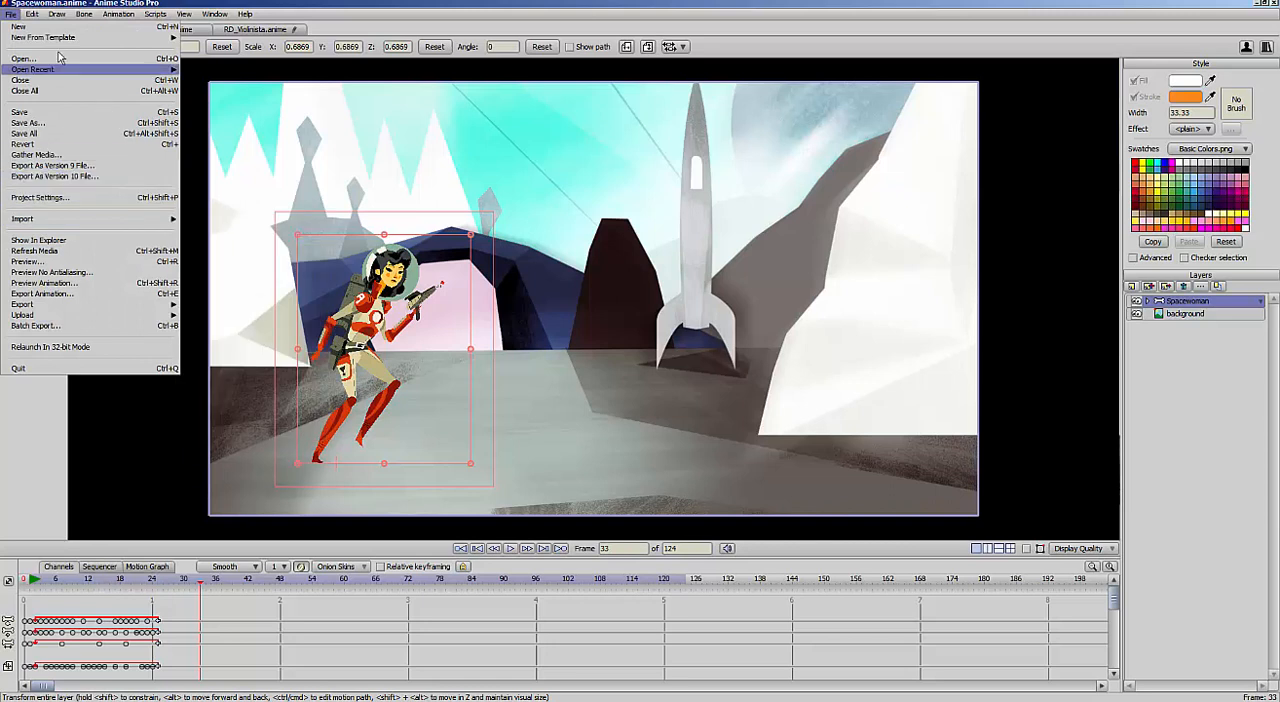
pyautogui.click(96, 295)
pyautogui.moveTo(906, 100); pyautogui.dragTo(704, 140)
pyautogui.click(722, 196)
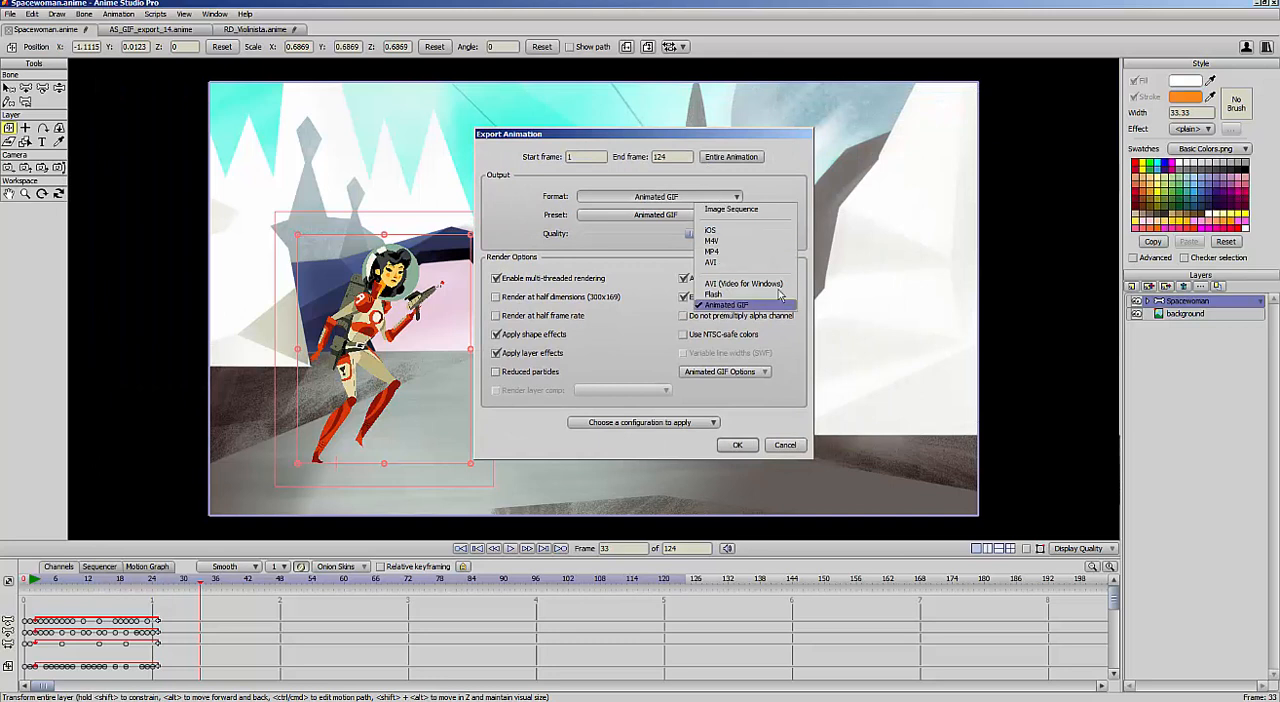
pyautogui.click(724, 305)
pyautogui.click(755, 372)
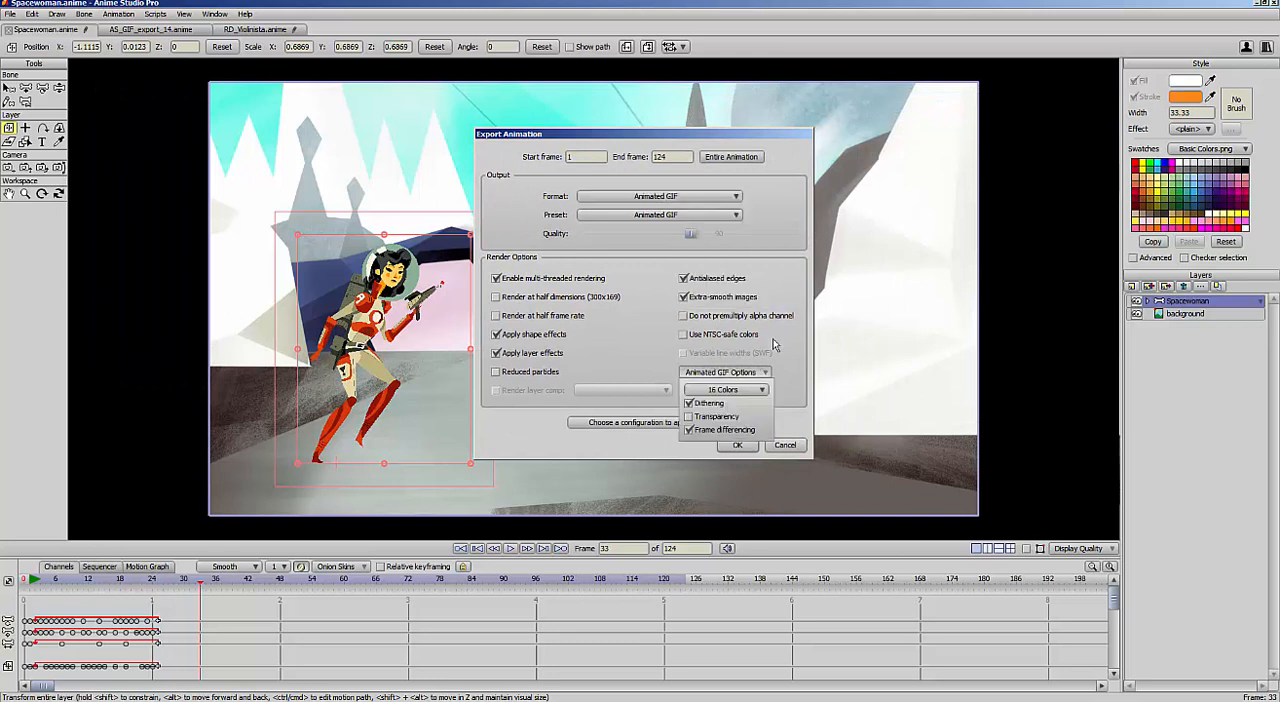
pyautogui.click(762, 390)
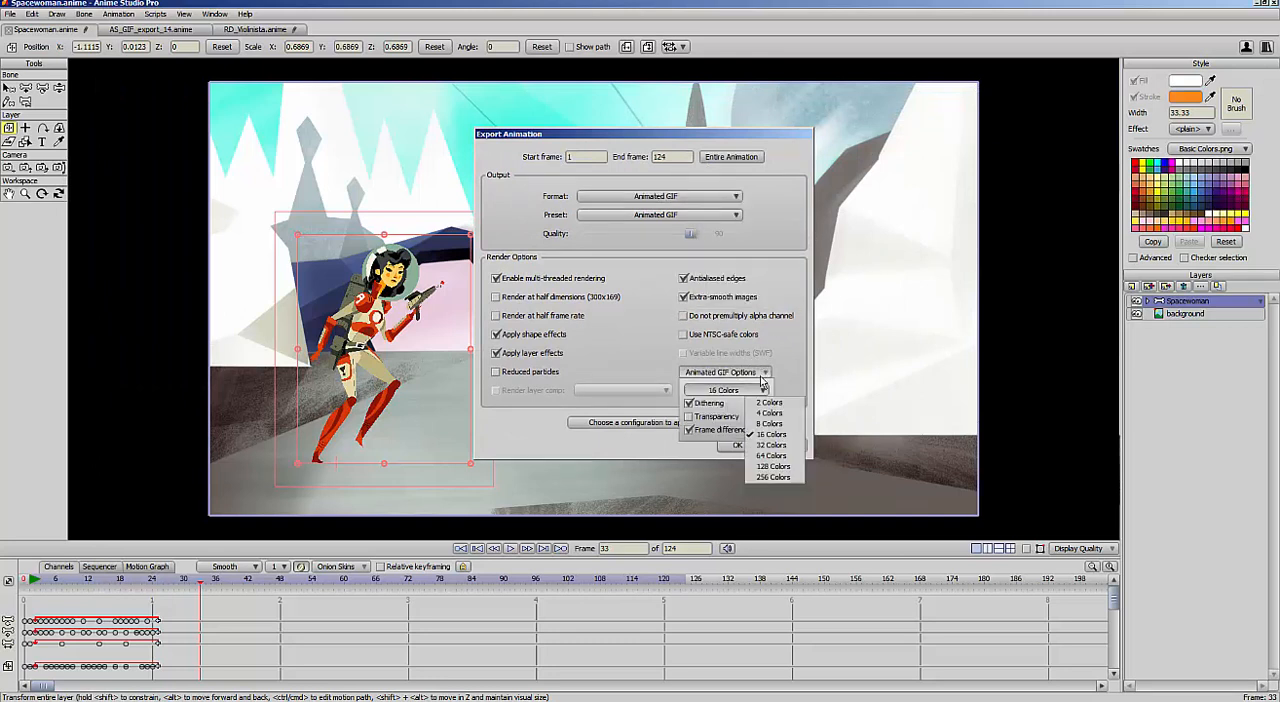
pyautogui.click(777, 437)
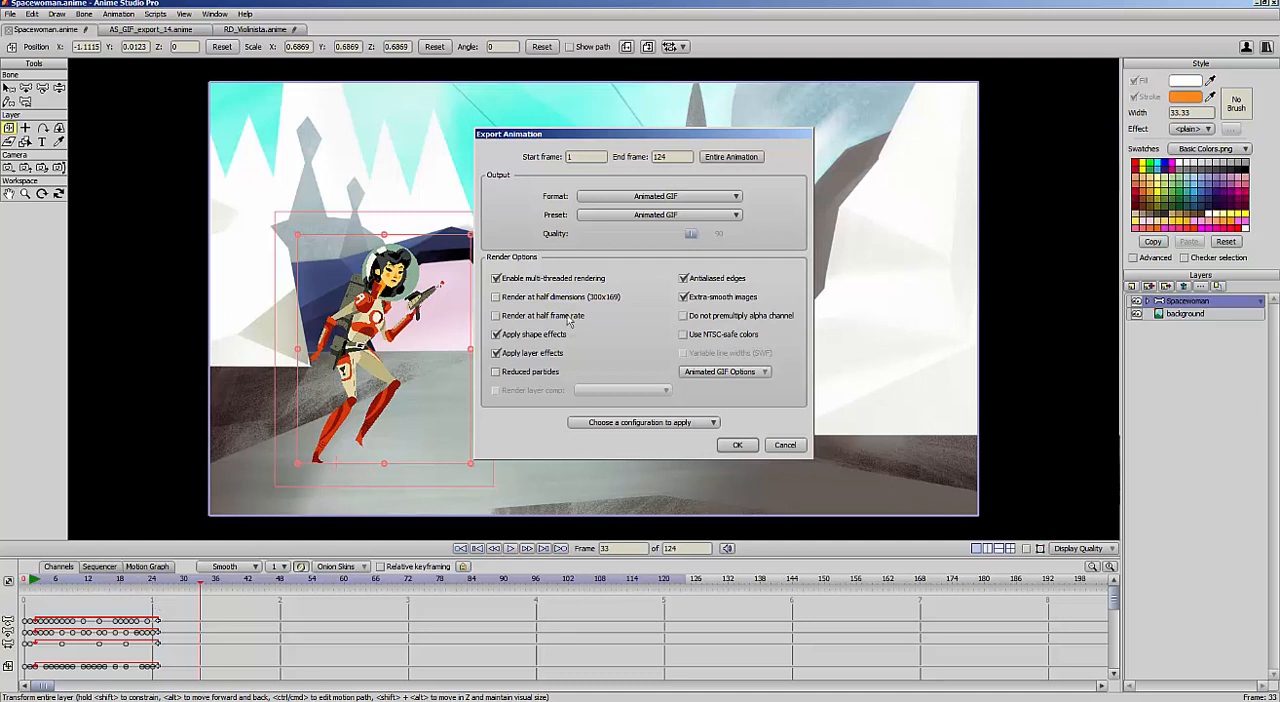
# Enable rendering at half frame rate and export the animation as Spacewoman.gif in the Animated GIF tutorial folder
pyautogui.click(496, 316)
pyautogui.click(733, 445)
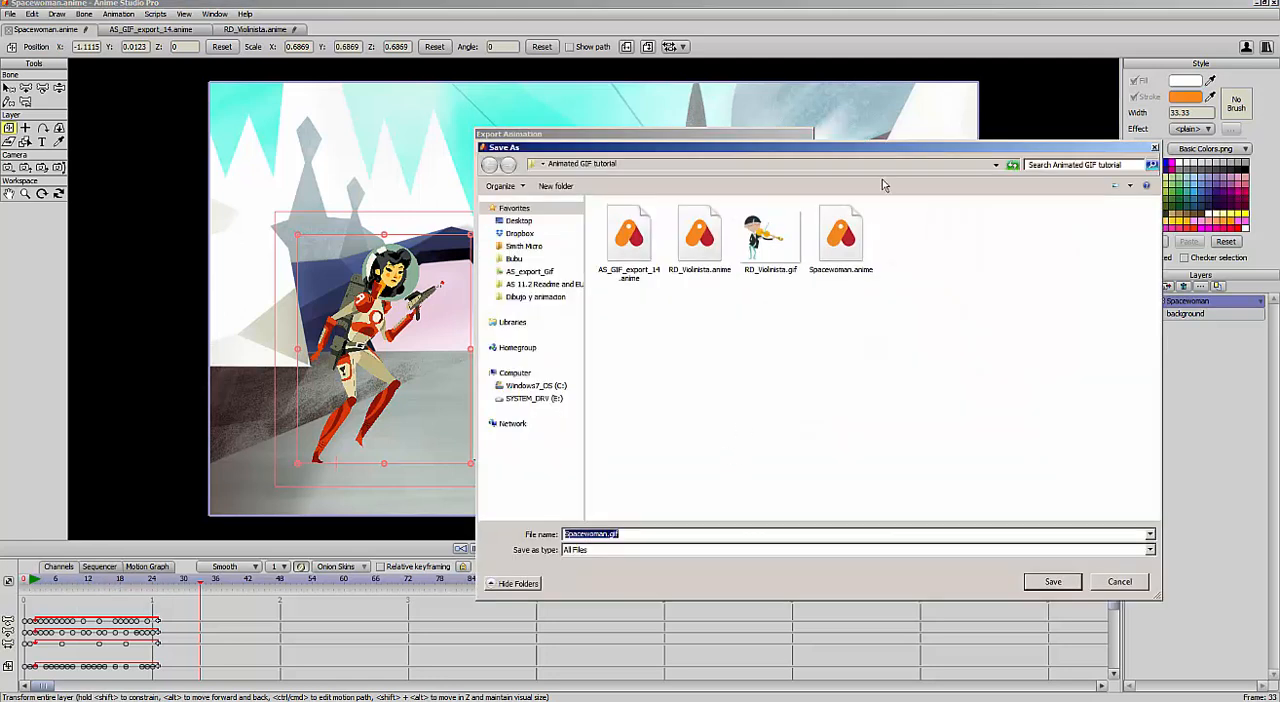
pyautogui.click(1053, 583)
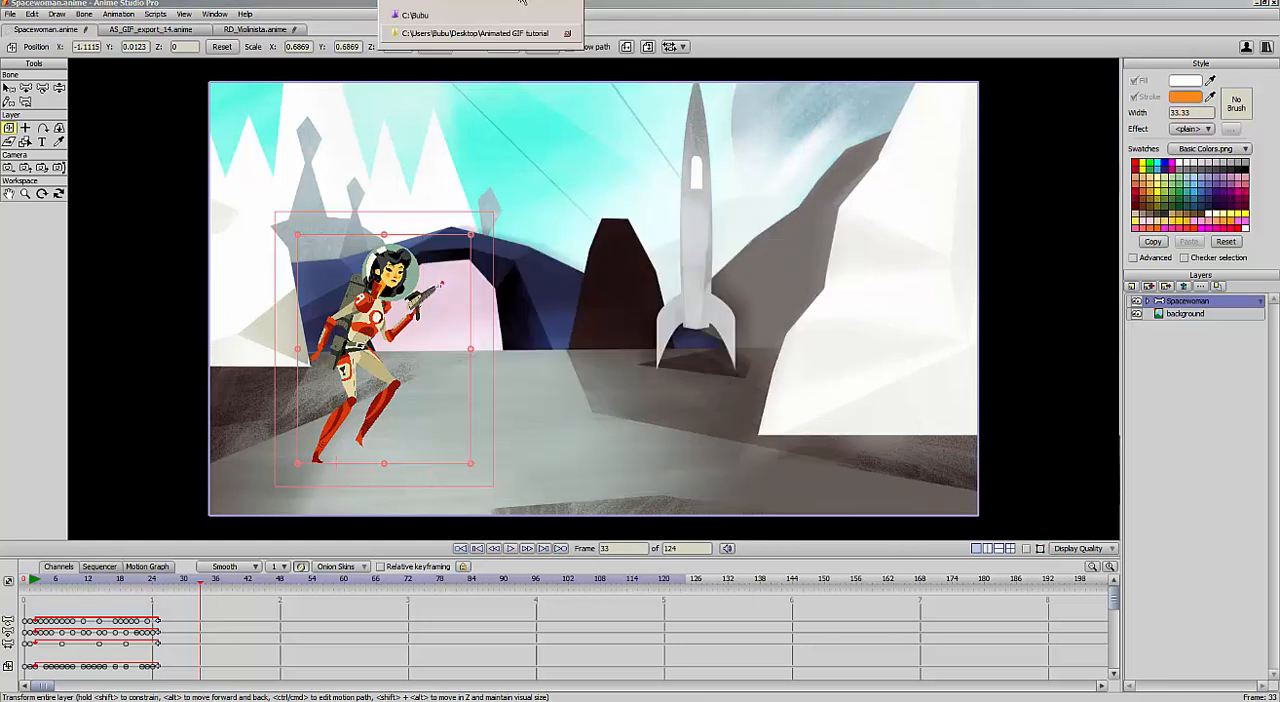
# Check the file details of Spacewoman.gif, play it in the image viewer to judge its colors, and return to the project
pyautogui.moveTo(739, 192); pyautogui.dragTo(726, 171)
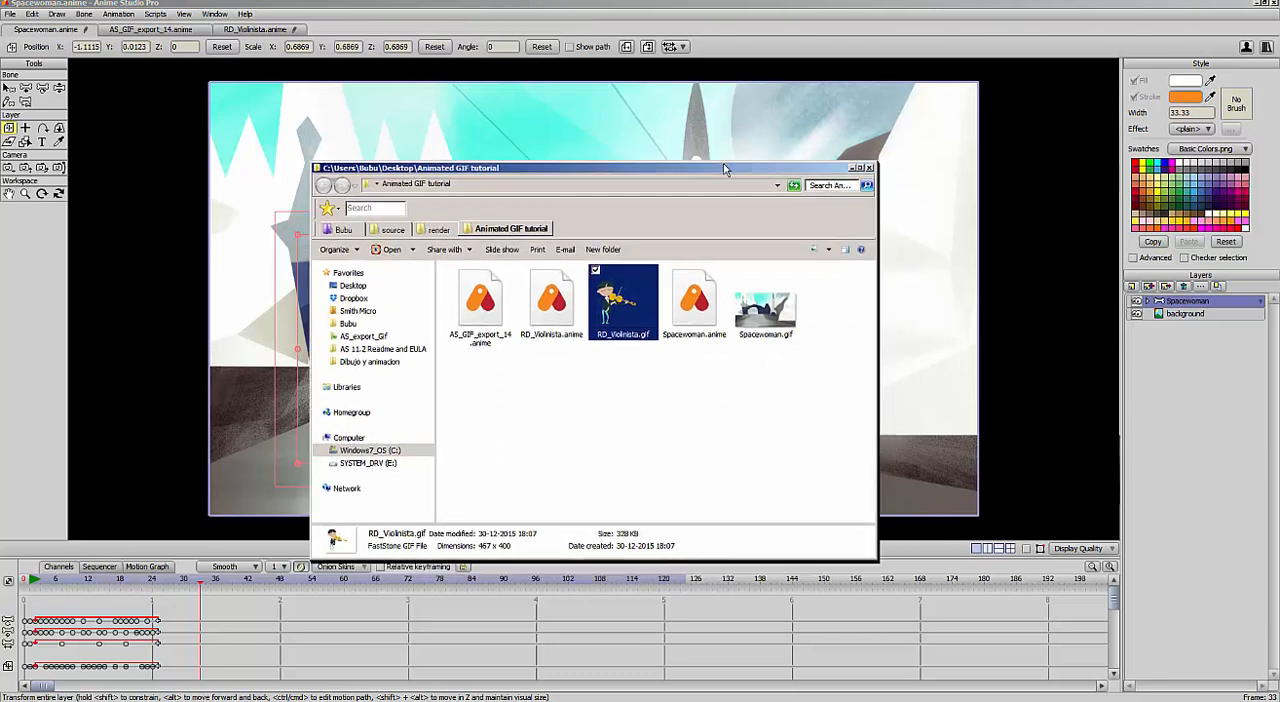
pyautogui.click(775, 325)
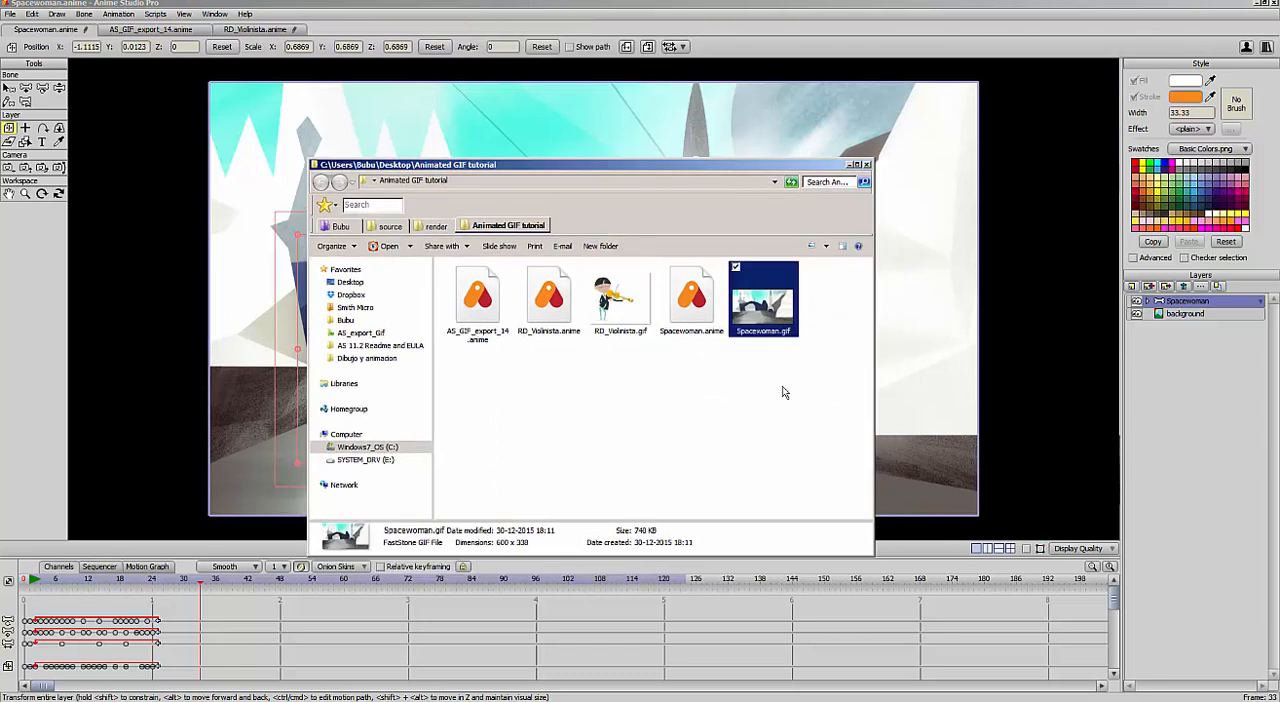
pyautogui.doubleClick(782, 314)
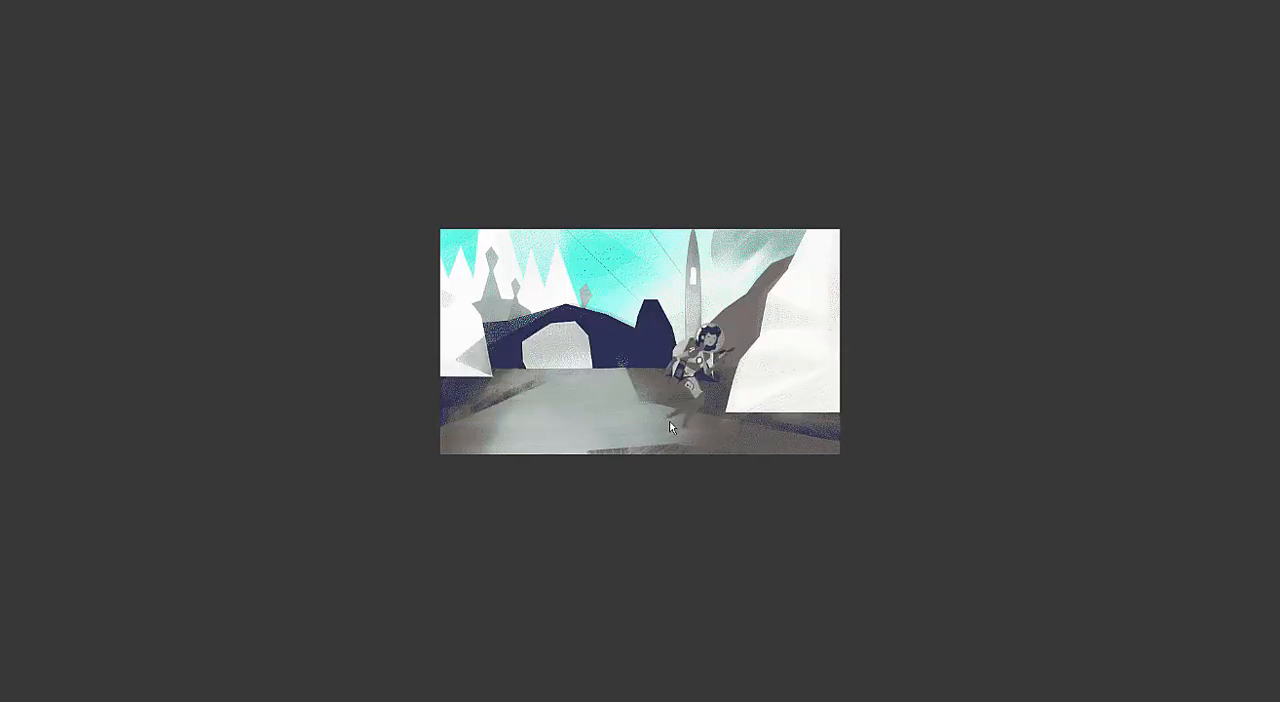
pyautogui.press('Escape')
pyautogui.moveTo(817, 164); pyautogui.dragTo(870, 216)
pyautogui.click(865, 40)
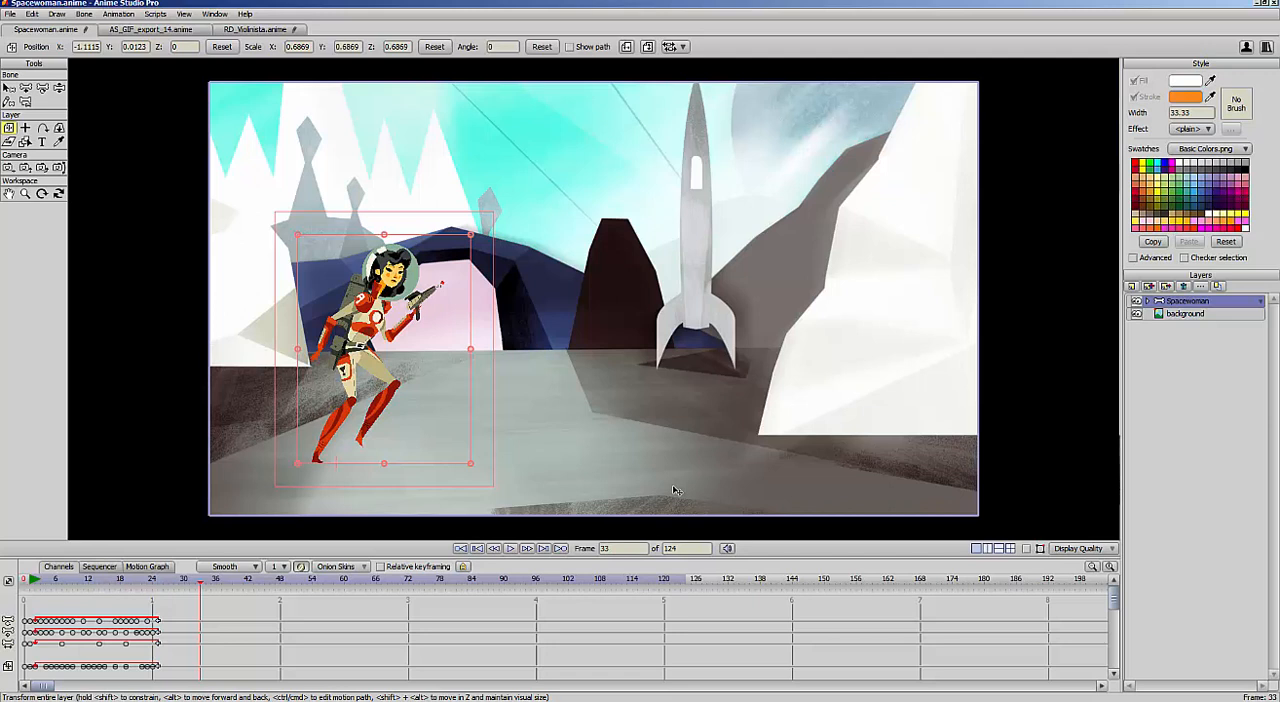
# Export the animation again with 128 colors, saving it as Spacewoman2.gif in the same folder
pyautogui.click(10, 14)
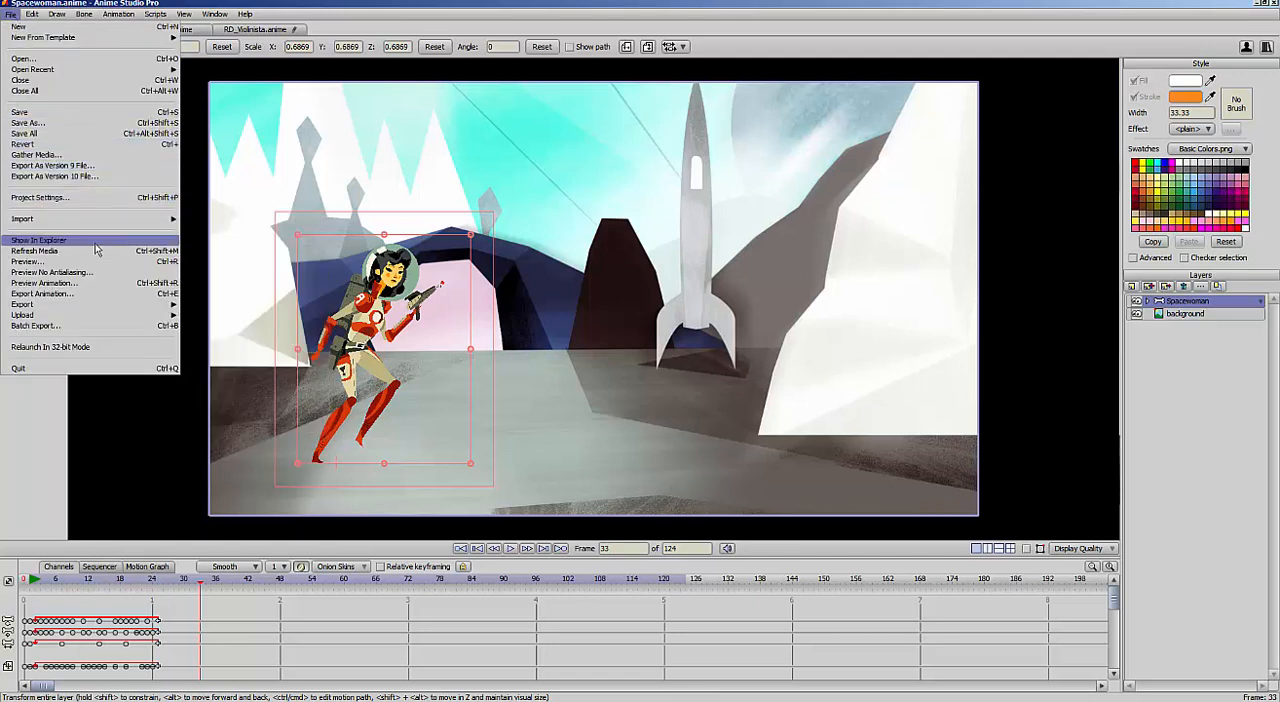
pyautogui.click(90, 298)
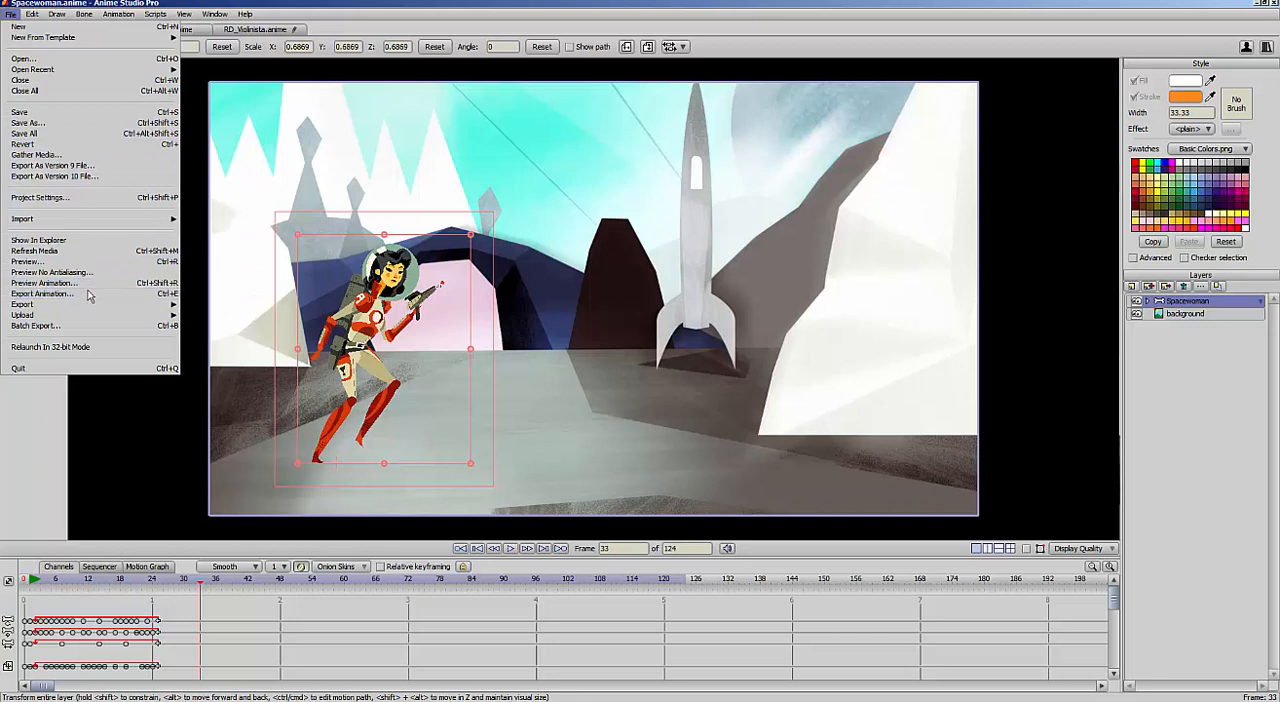
pyautogui.click(752, 373)
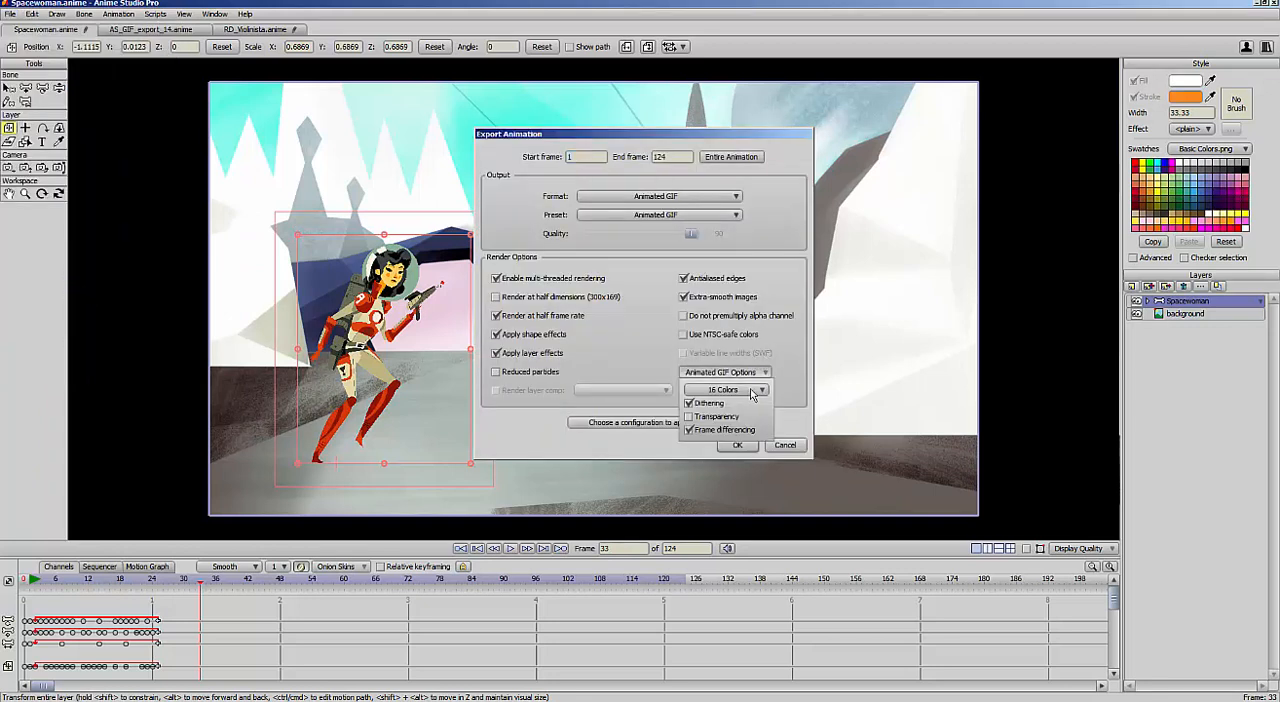
pyautogui.click(755, 391)
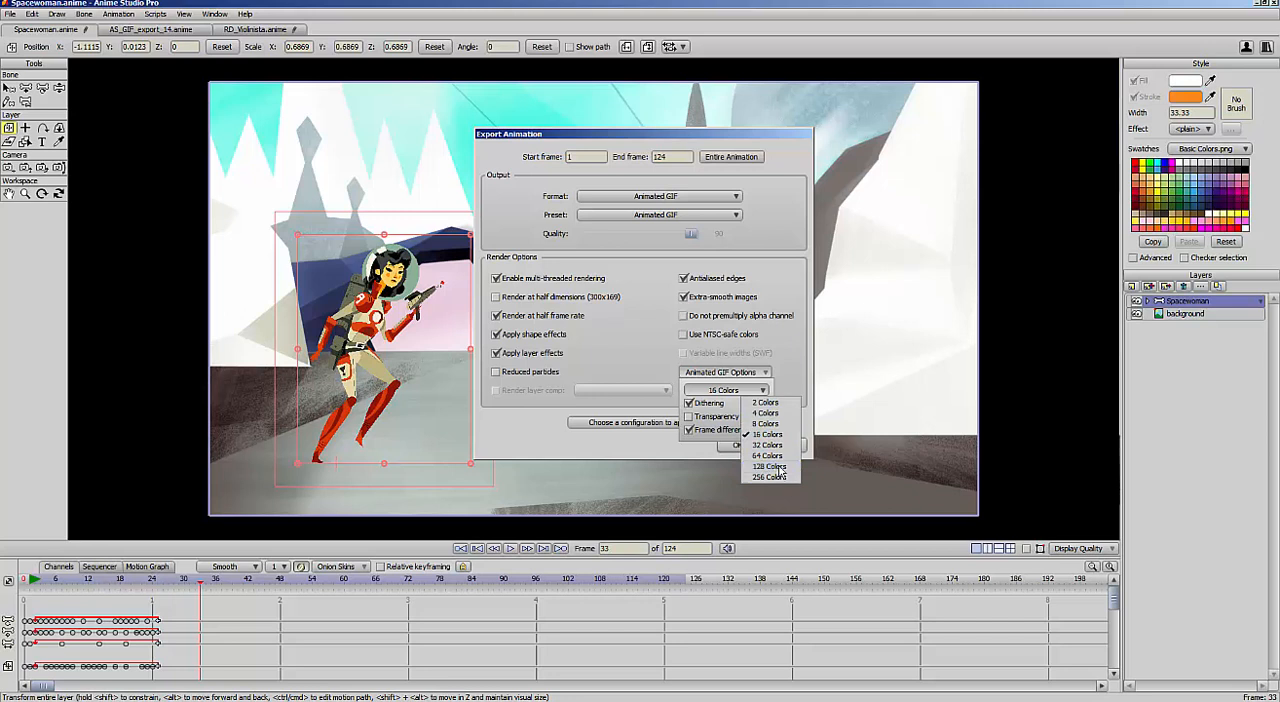
pyautogui.click(779, 468)
pyautogui.click(748, 446)
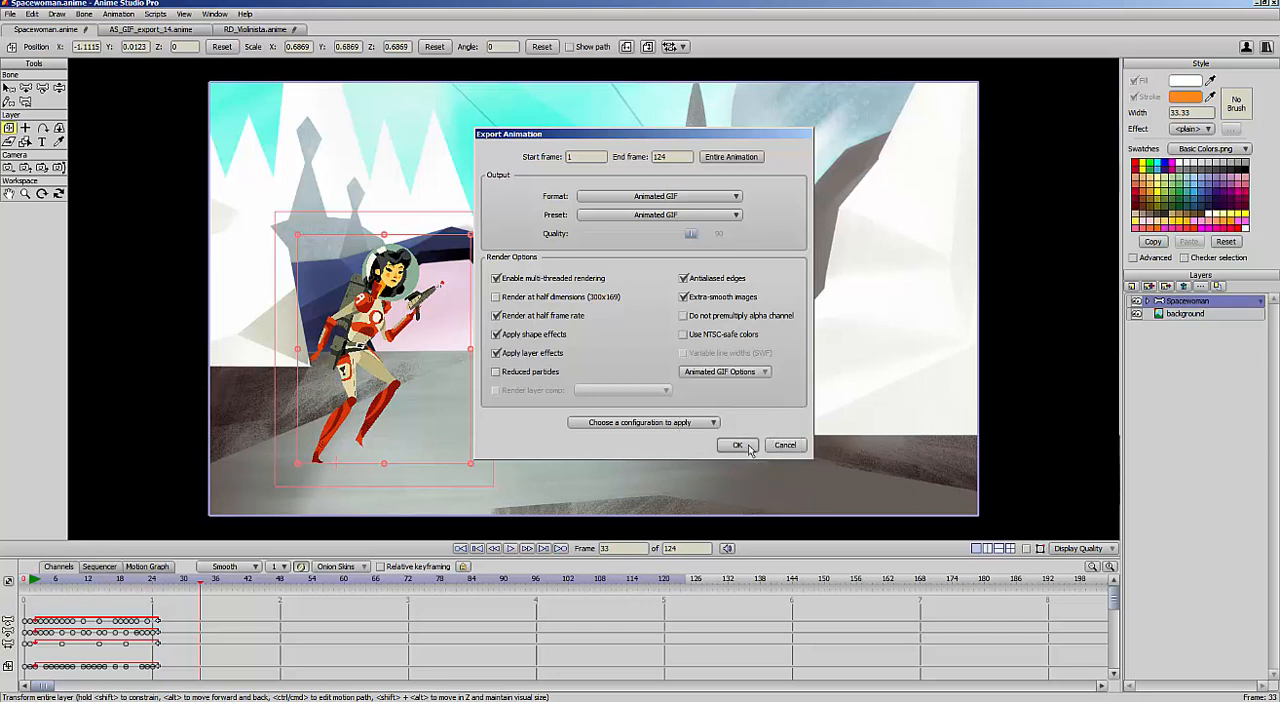
pyautogui.click(748, 446)
pyautogui.click(607, 534)
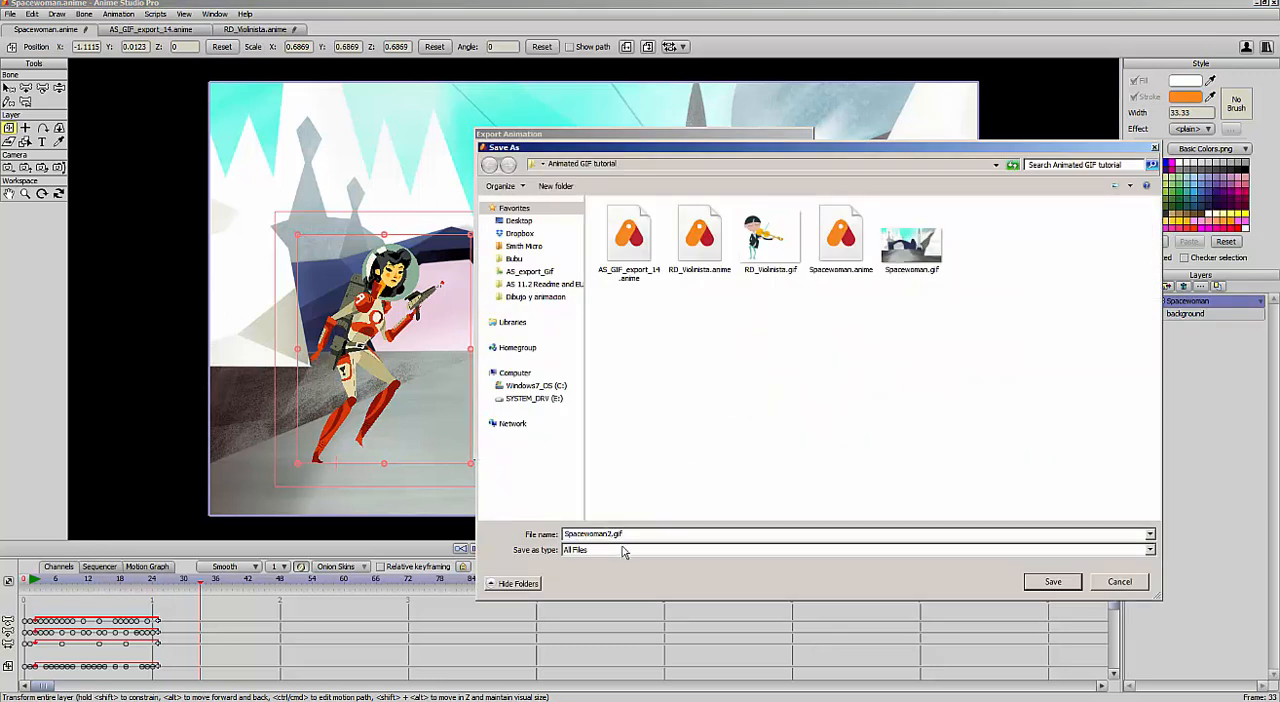
pyautogui.press('Return')
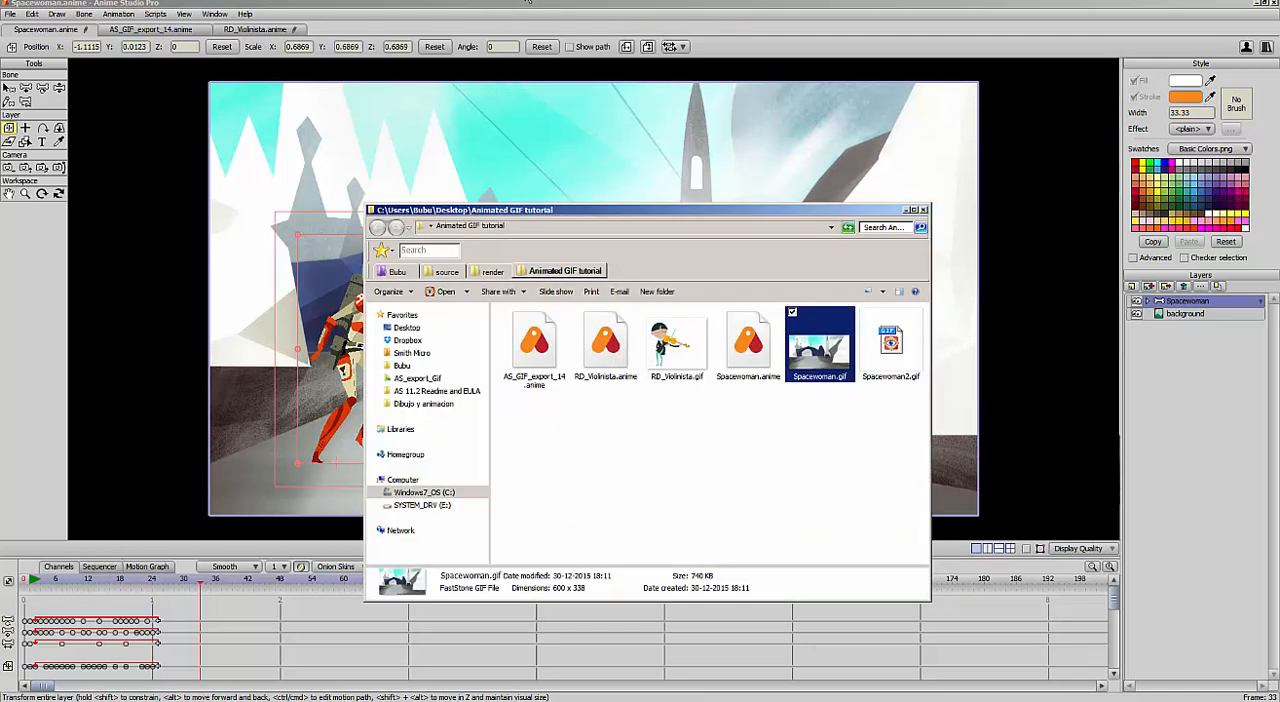
# Compare the file sizes of Spacewoman.gif and Spacewoman2.gif in the tutorial folder
pyautogui.click(843, 352)
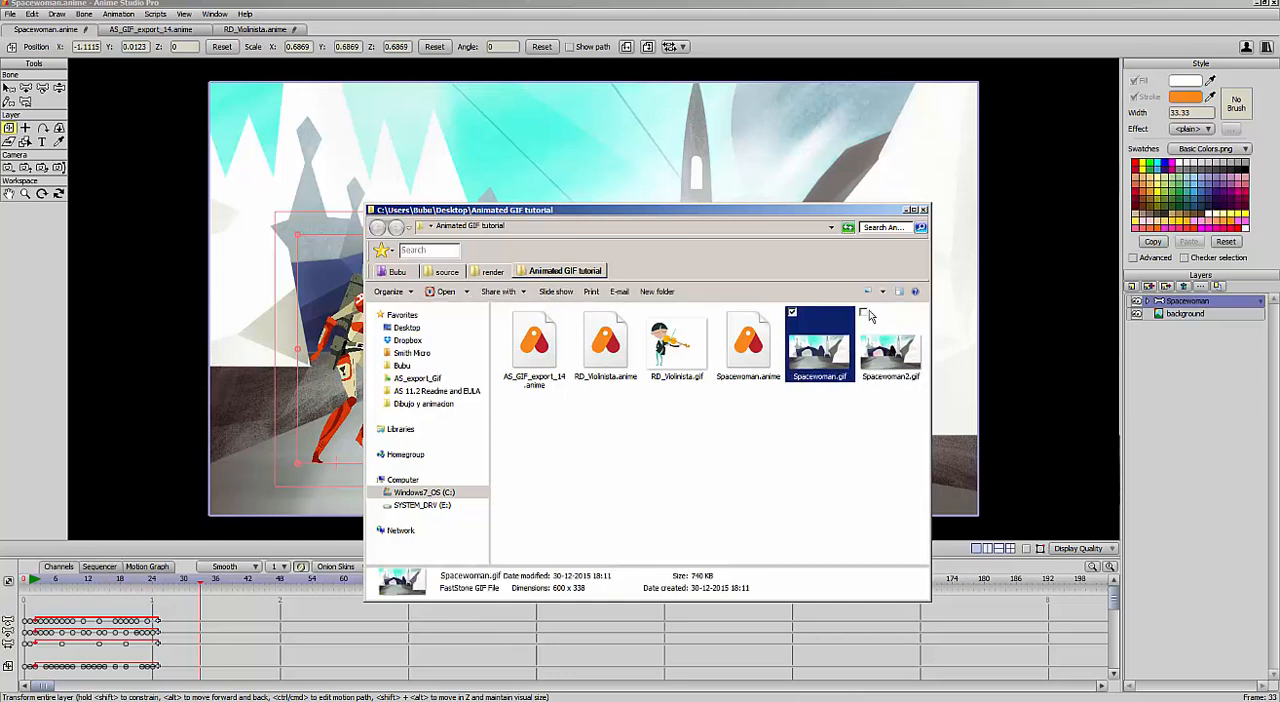
pyautogui.click(874, 320)
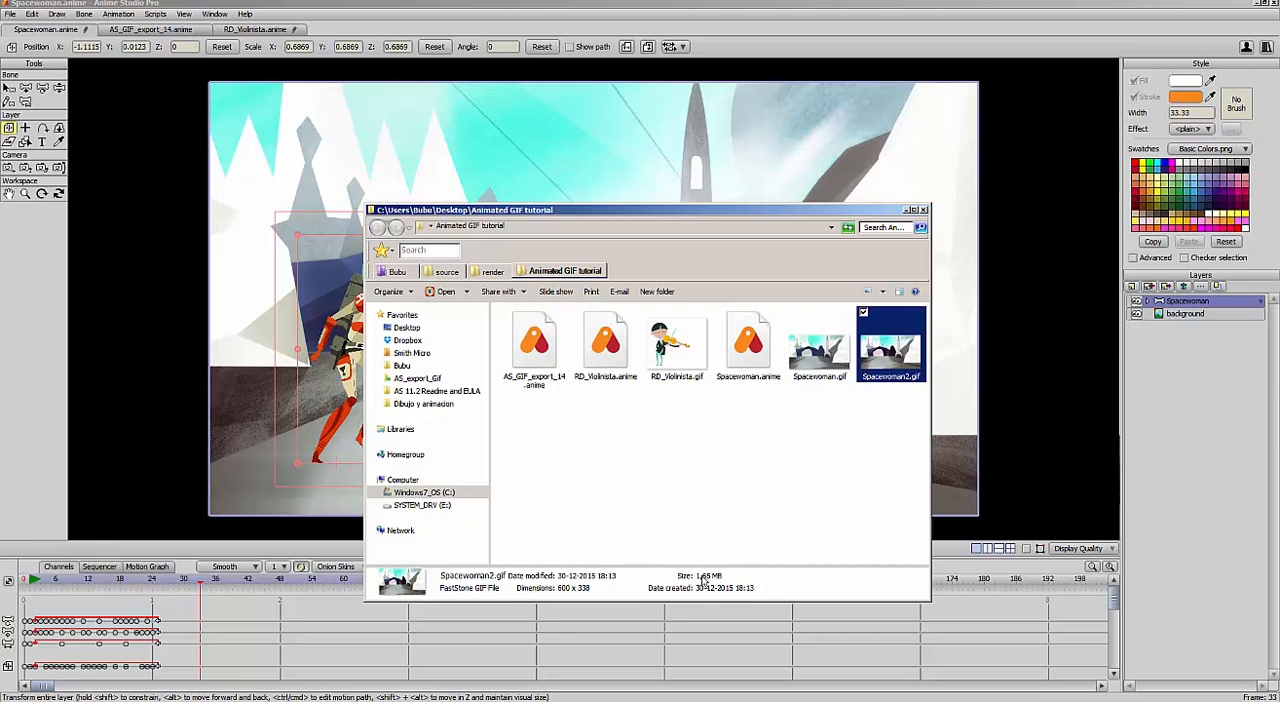
pyautogui.click(820, 357)
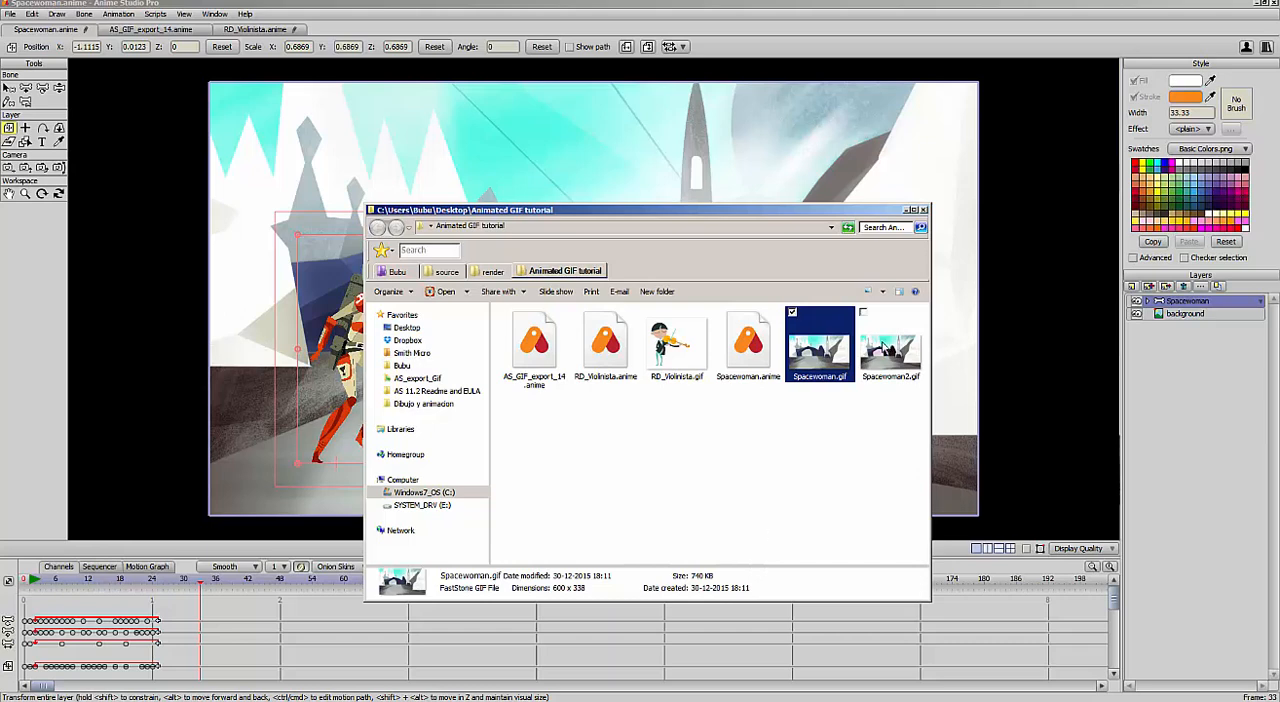
# Check the file details of Spacewoman2.gif, play it in the image viewer, and return to the project
pyautogui.click(885, 348)
pyautogui.doubleClick(876, 381)
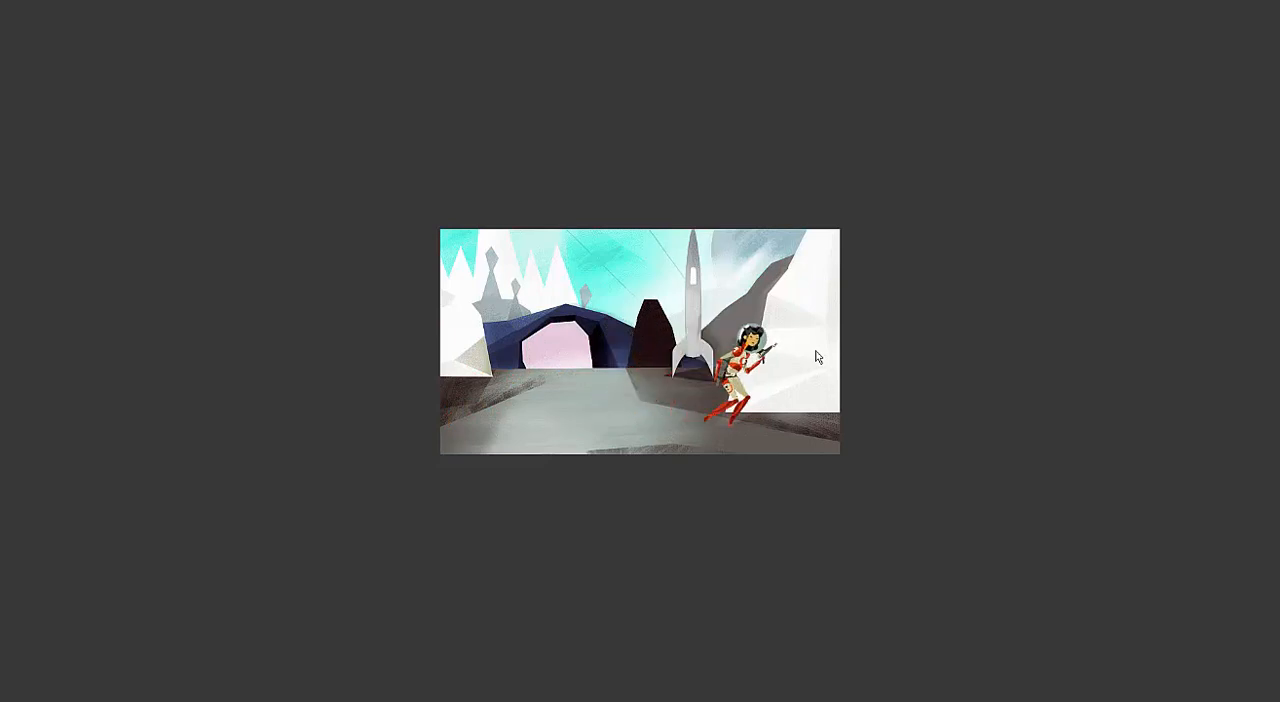
pyautogui.press('Escape')
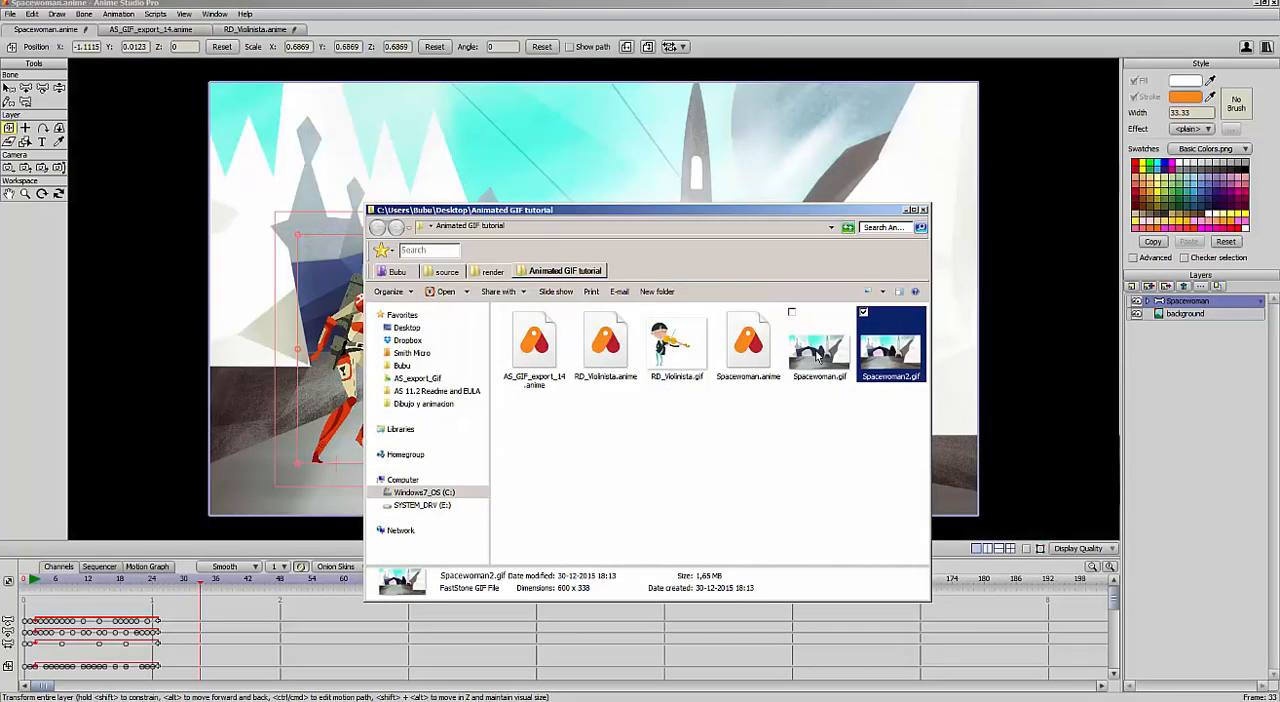
pyautogui.click(883, 40)
# Return to frame 0 and add a new vector layer named color above the Spacewoman layer
pyautogui.click(13, 583)
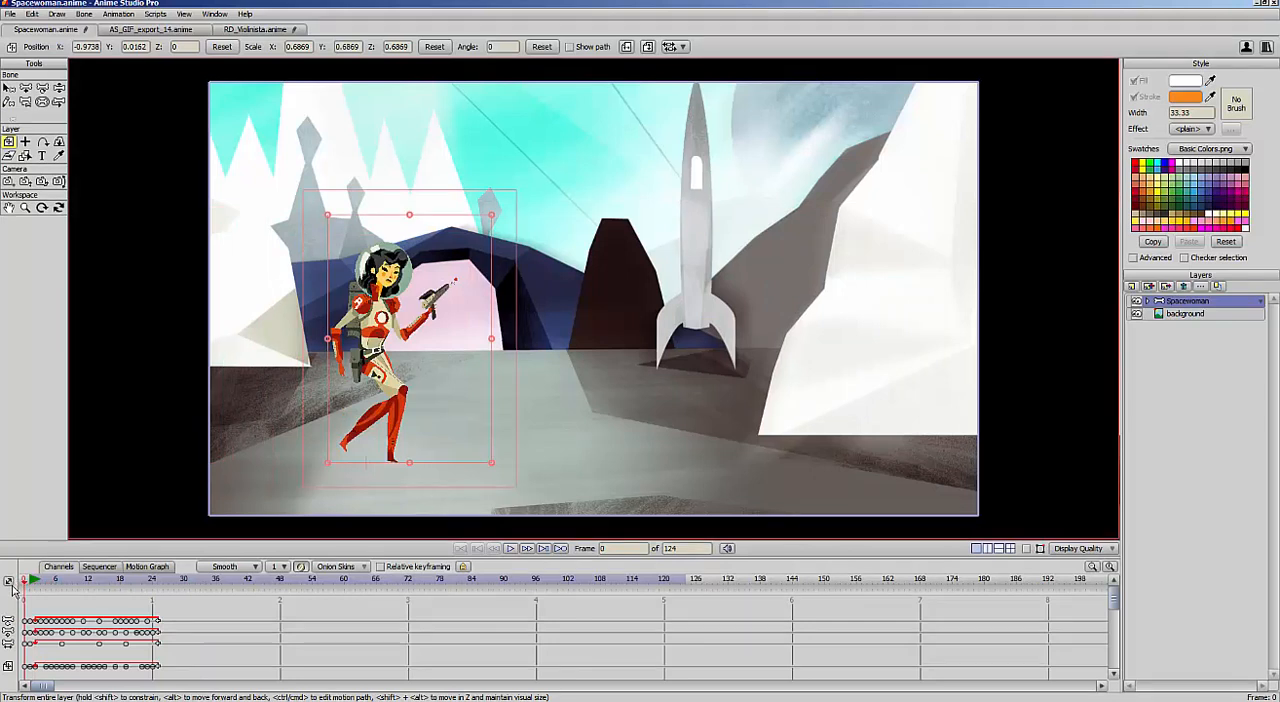
pyautogui.click(1132, 287)
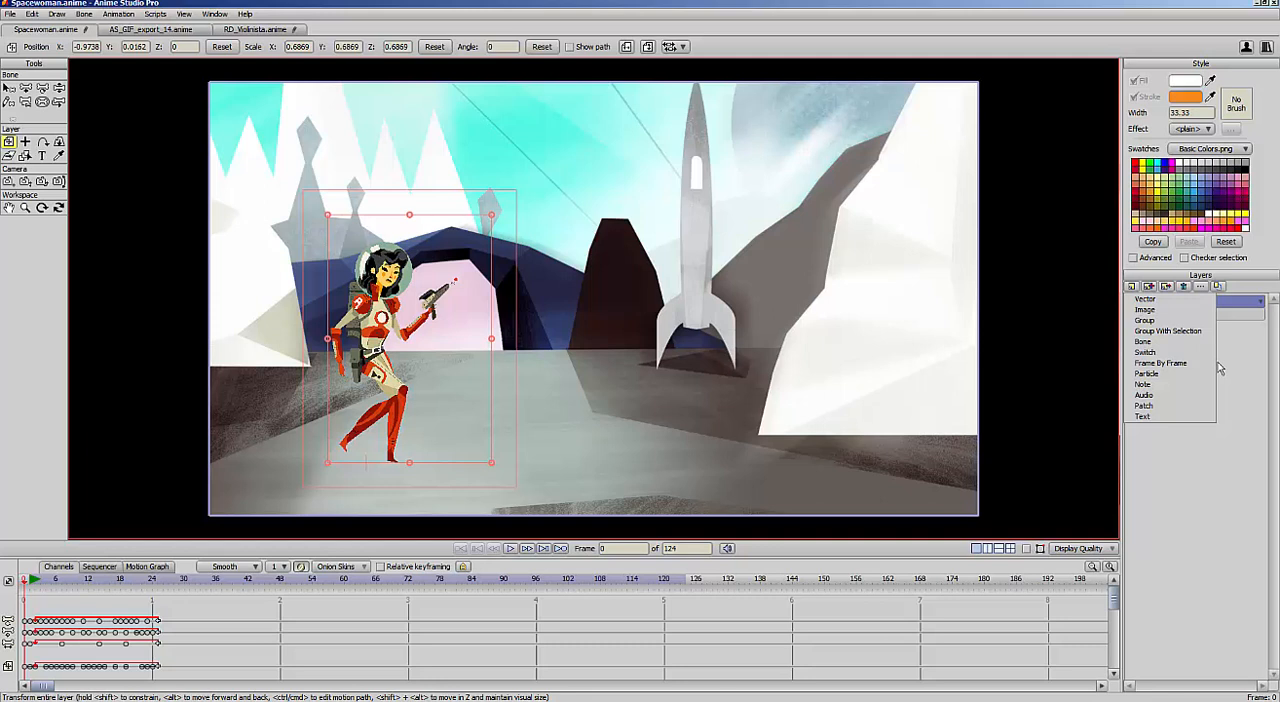
pyautogui.click(1168, 301)
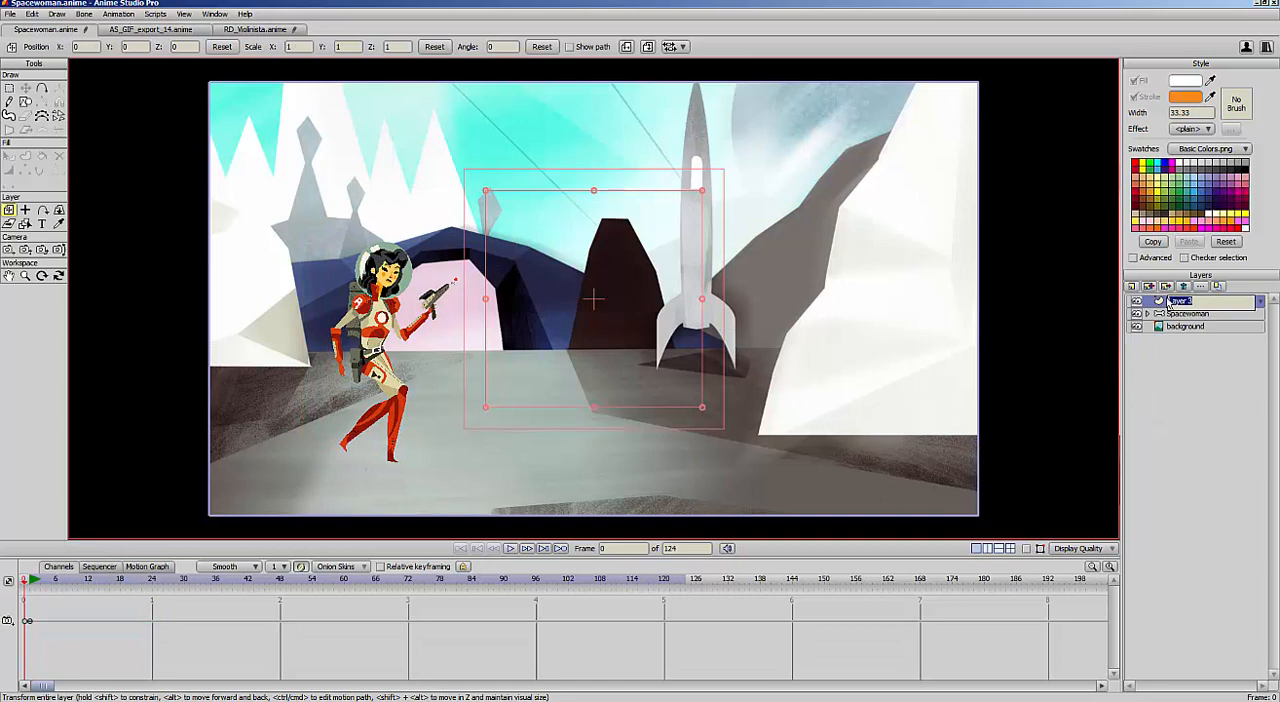
pyautogui.press('BackSpace')
pyautogui.press('Return')
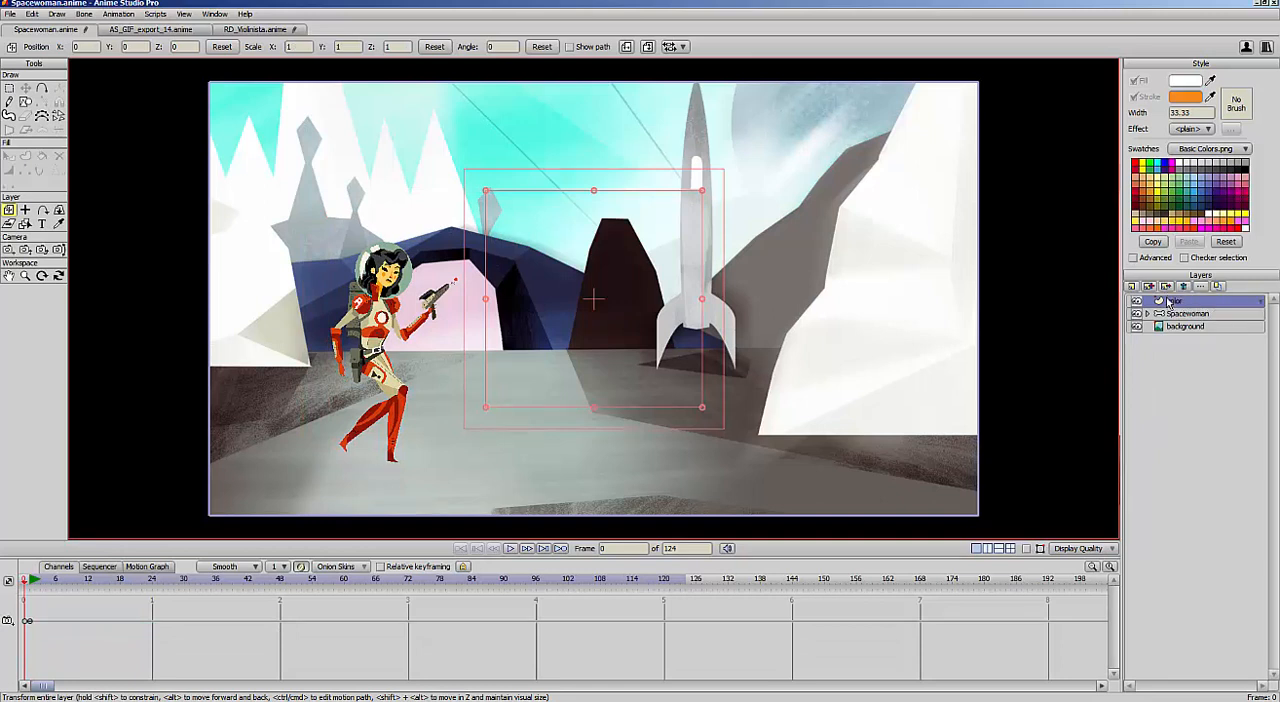
# Draw a white rectangle without a stroke on the color layer and move it onto the ground below the rocket
pyautogui.click(26, 102)
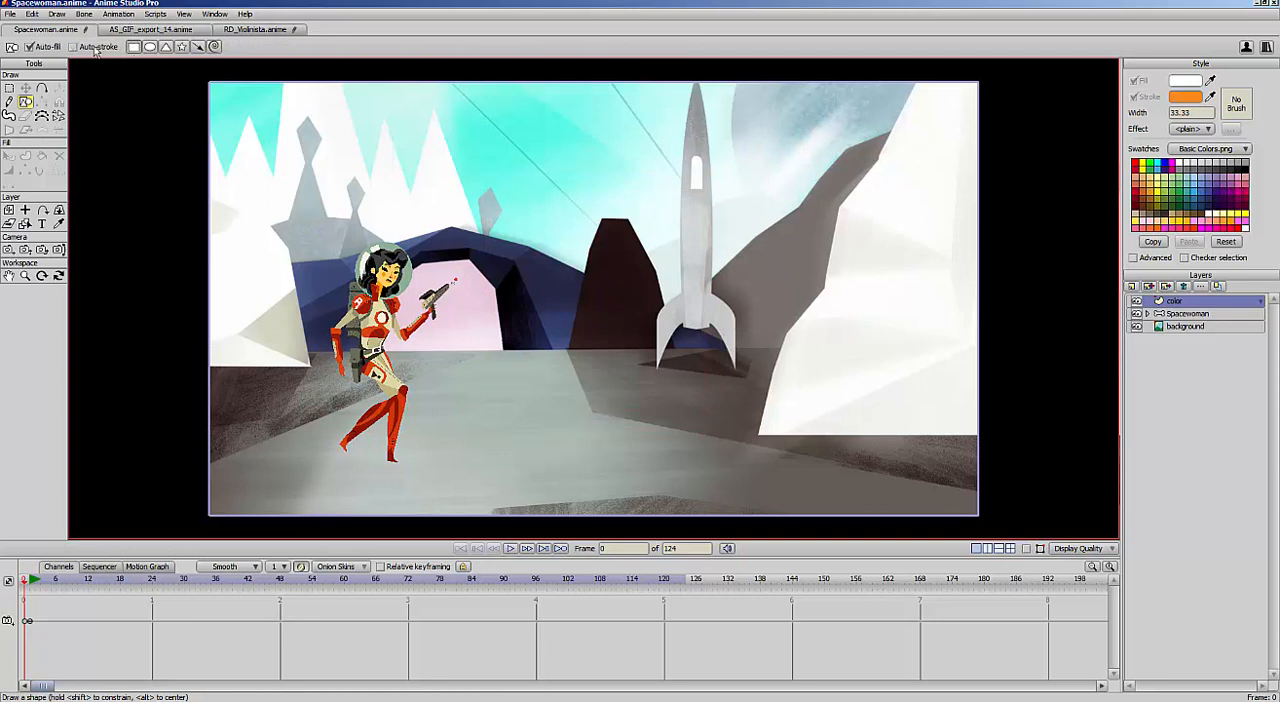
pyautogui.moveTo(603, 149)
pyautogui.mouseDown()
pyautogui.moveTo(746, 264)
pyautogui.moveTo(837, 289)
pyautogui.moveTo(811, 288)
pyautogui.mouseUp()
pyautogui.press('t')
pyautogui.moveTo(754, 230); pyautogui.dragTo(677, 446)
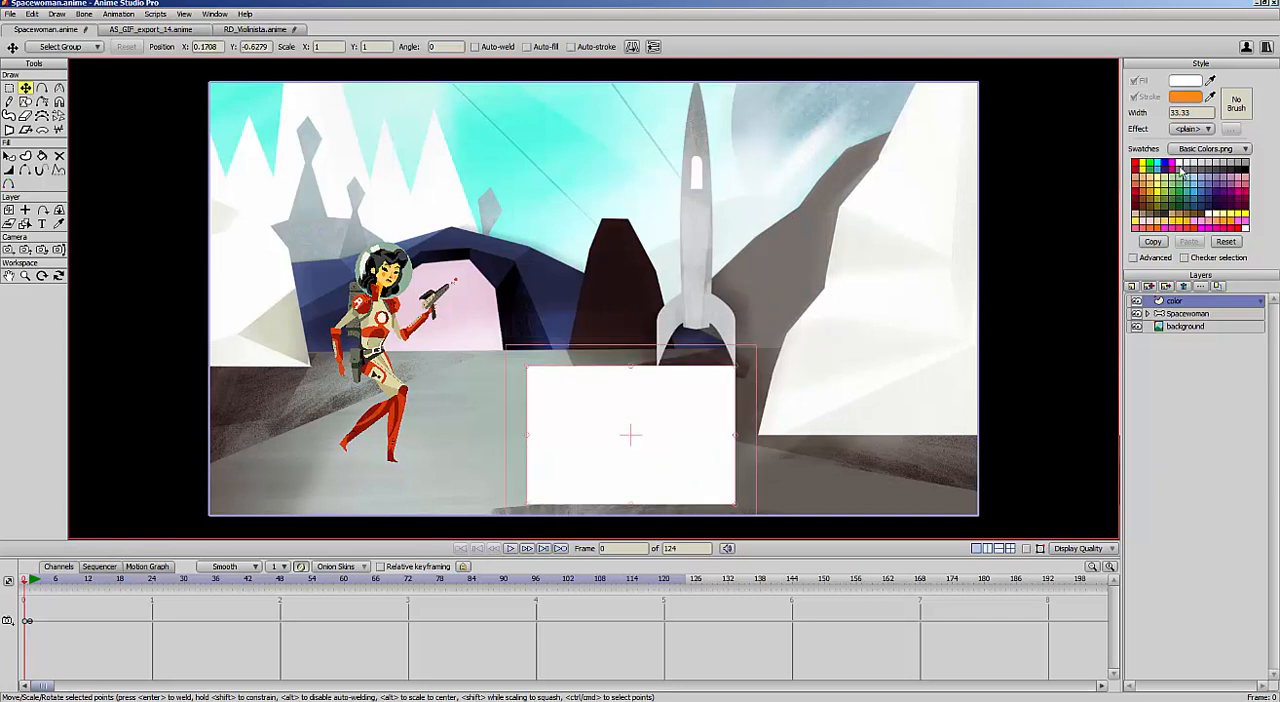
# Set the fill to gray and create a row of eight small squares along the white rectangle's upper edge
pyautogui.click(1182, 172)
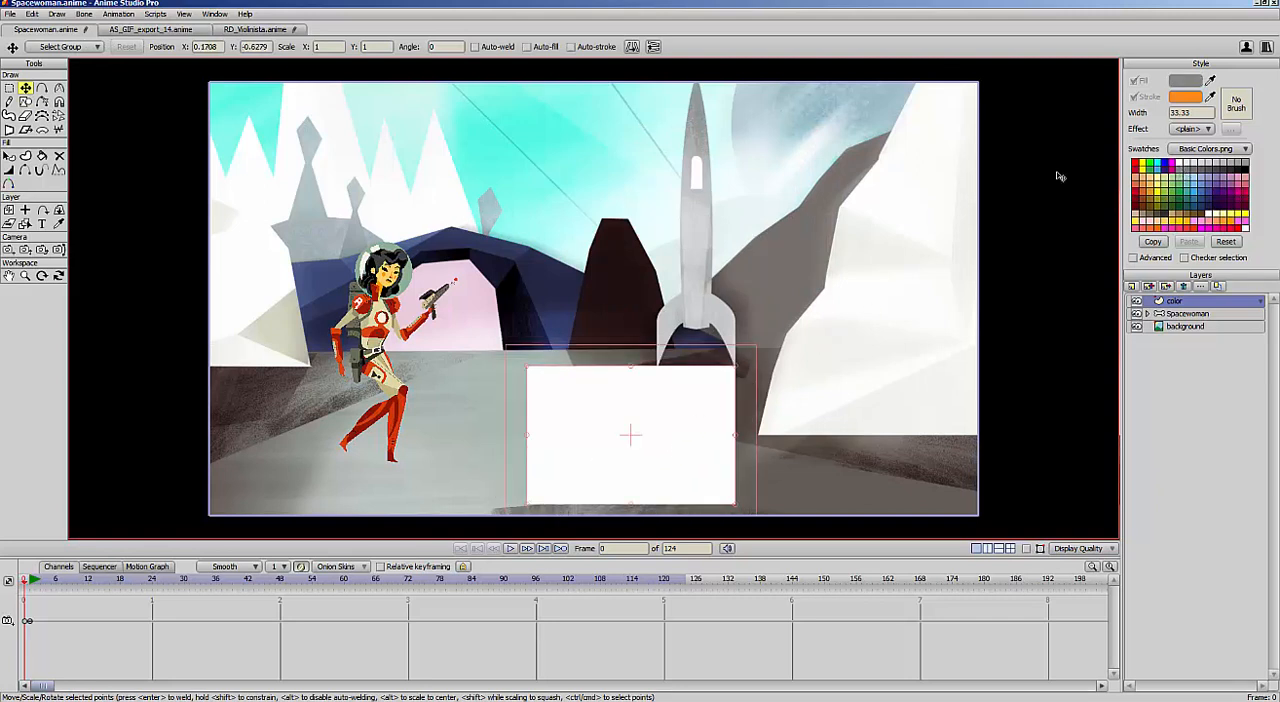
pyautogui.click(25, 102)
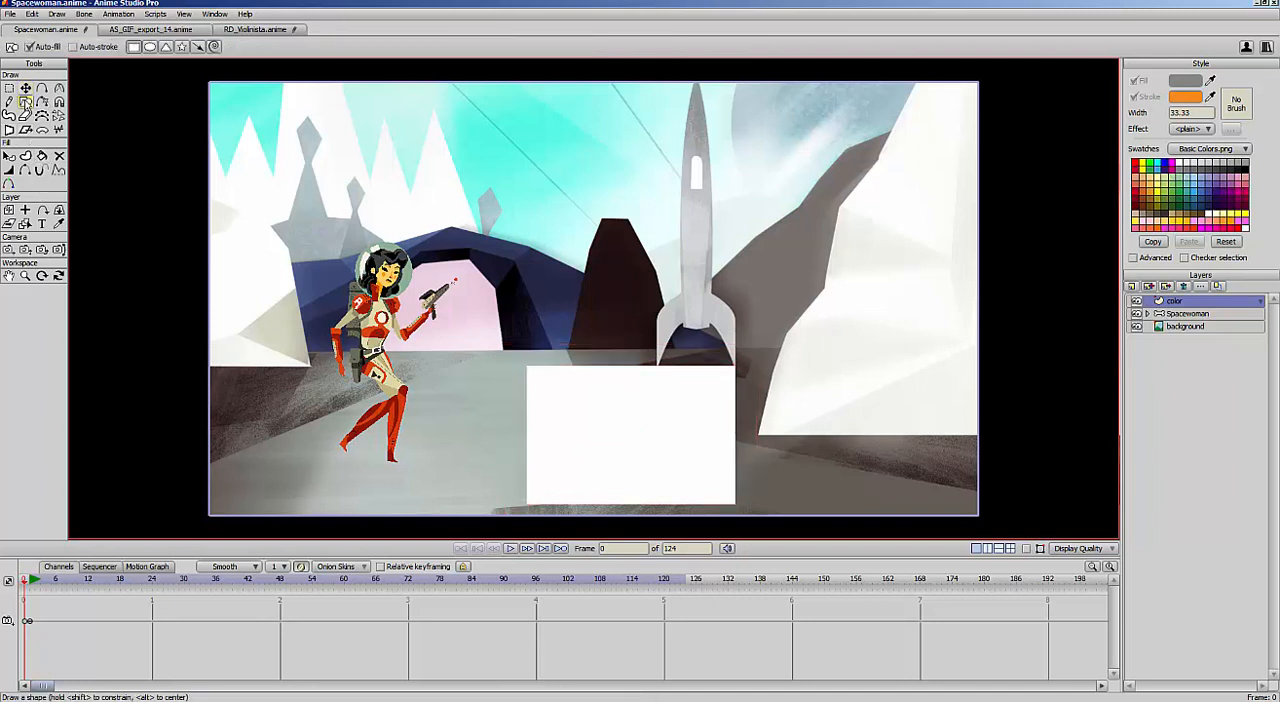
pyautogui.moveTo(539, 379)
pyautogui.mouseDown()
pyautogui.moveTo(559, 399)
pyautogui.moveTo(630, 401)
pyautogui.moveTo(649, 453)
pyautogui.moveTo(665, 410)
pyautogui.moveTo(707, 400)
pyautogui.moveTo(543, 414)
pyautogui.moveTo(768, 402)
pyautogui.mouseUp()
pyautogui.press('g')
pyautogui.press('t')
pyautogui.press('g')
pyautogui.press('t')
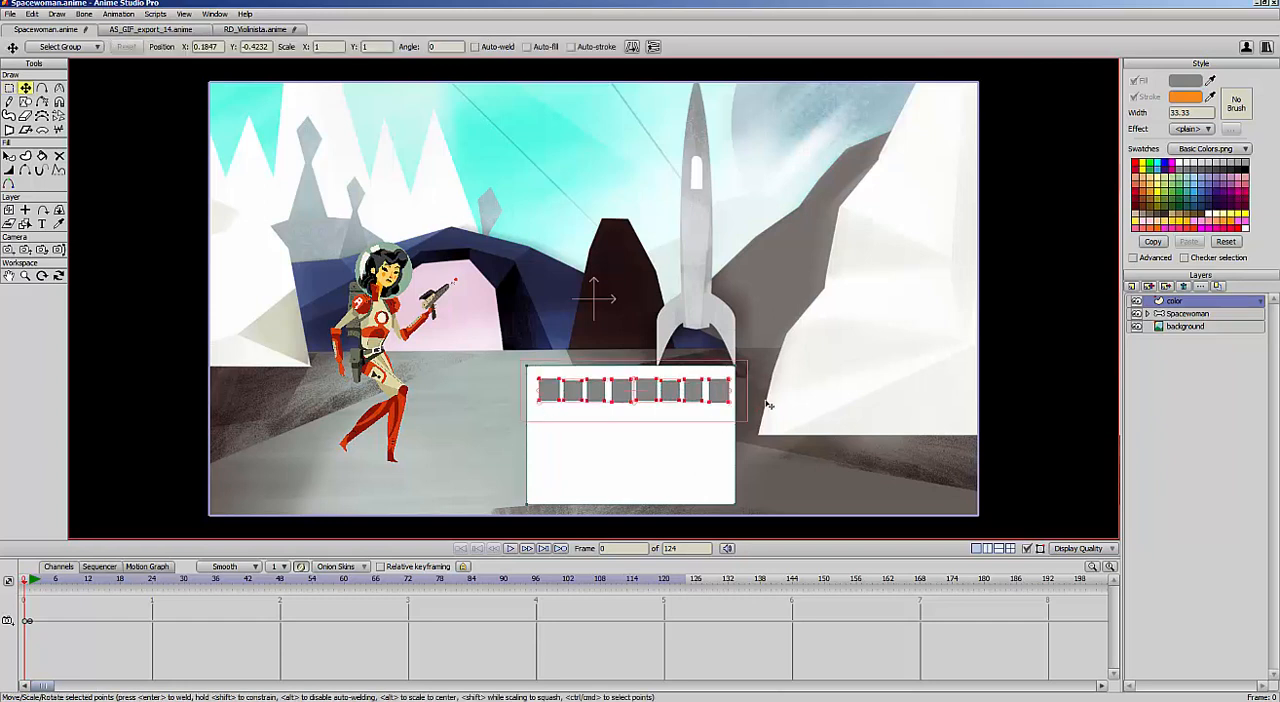
# Duplicate the row of gray squares and place the copy directly below the original row
pyautogui.hotkey('ctrl', 'c')
pyautogui.hotkey('ctrl', 'v')
pyautogui.moveTo(681, 396); pyautogui.dragTo(679, 424)
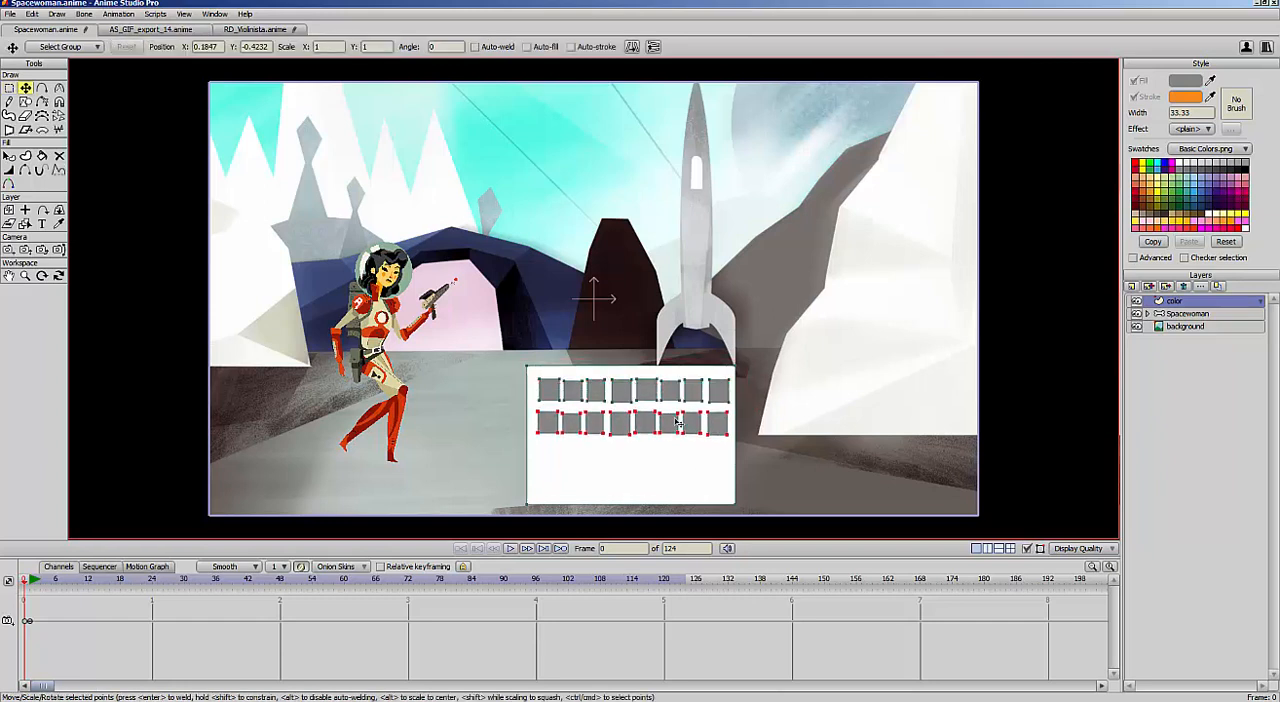
# Duplicate both rows of gray squares together and place the copies in the lower half of the white rectangle
pyautogui.click(678, 423)
pyautogui.press('g')
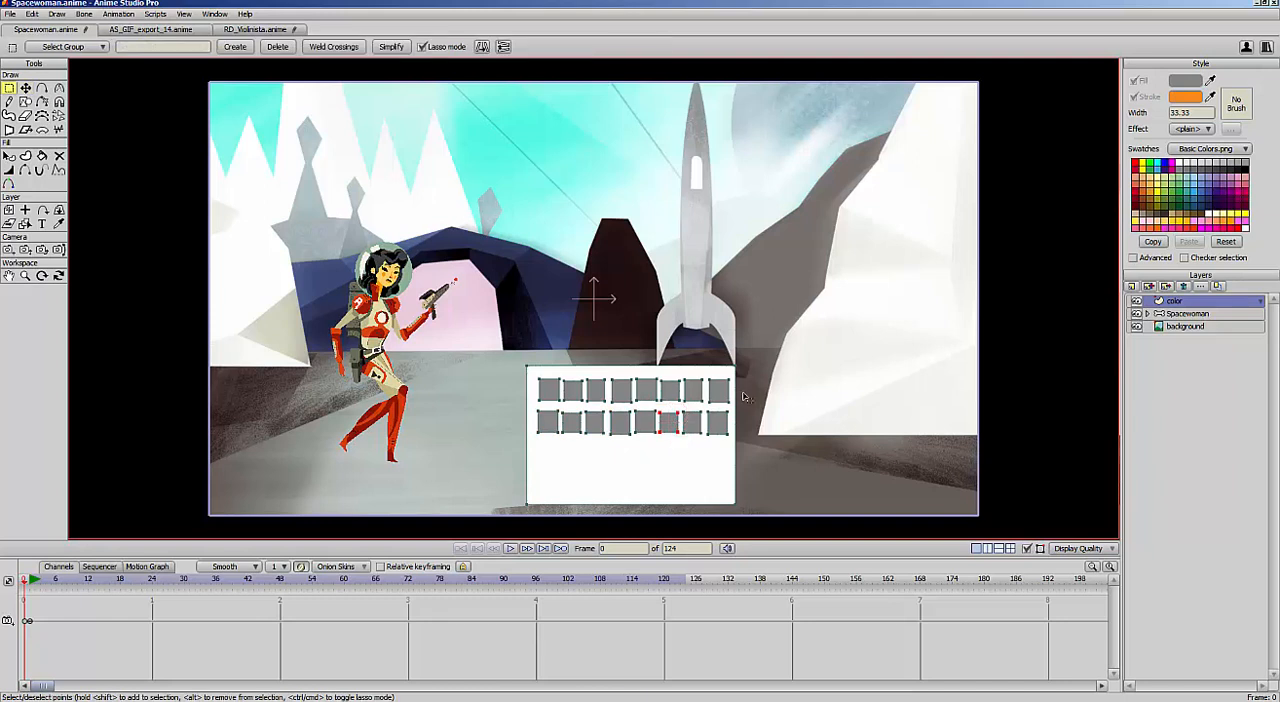
pyautogui.moveTo(745, 398)
pyautogui.mouseDown()
pyautogui.moveTo(606, 384)
pyautogui.moveTo(559, 441)
pyautogui.moveTo(790, 421)
pyautogui.mouseUp()
pyautogui.press('t')
pyautogui.hotkey('ctrl', 'c')
pyautogui.hotkey('ctrl', 'v')
pyautogui.moveTo(687, 422); pyautogui.dragTo(688, 481)
# Delete the last gray square of the fourth row
pyautogui.press('g')
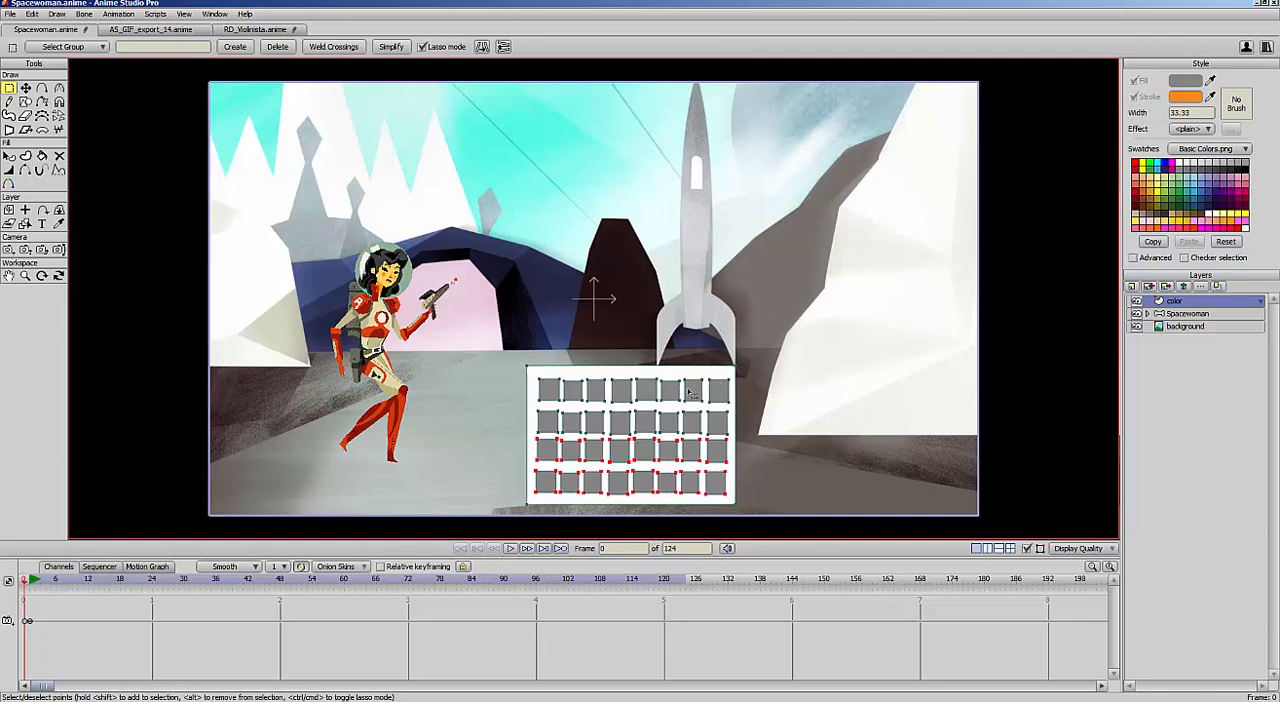
pyautogui.click(727, 483)
pyautogui.press('Delete')
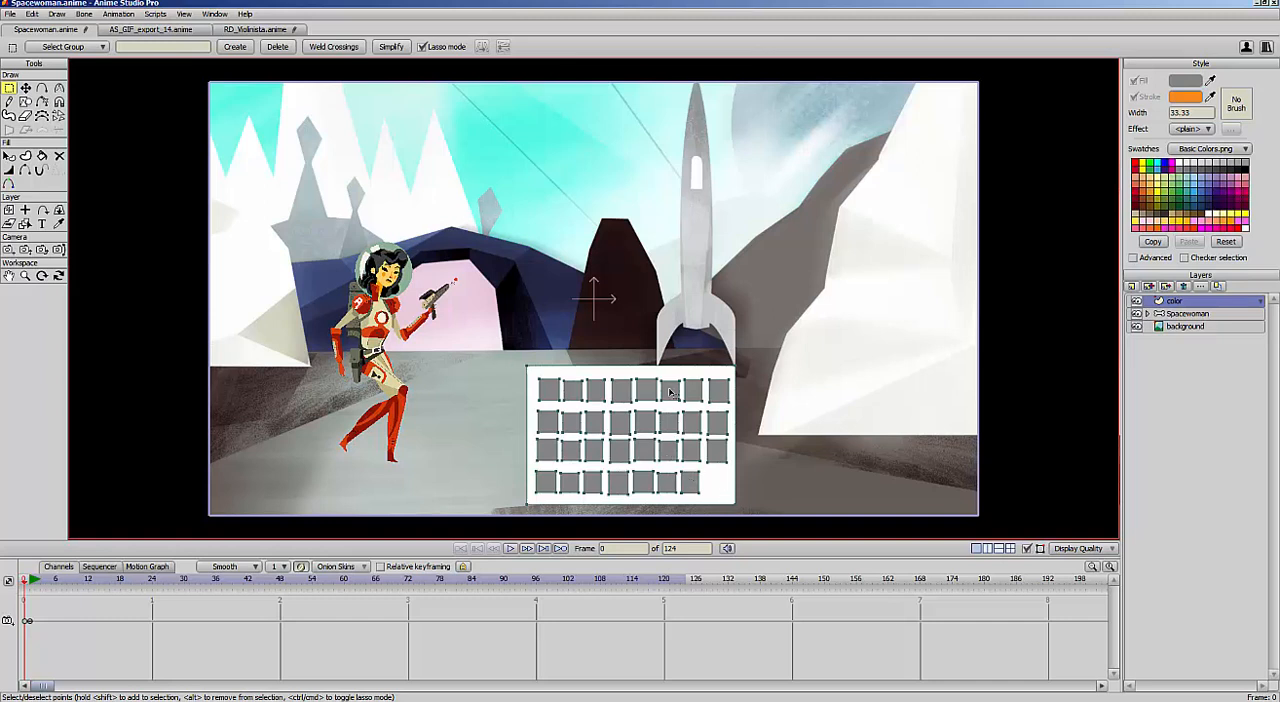
# Fill the first two squares of the top row with the light and dark beige sampled from the spacewoman's suit
pyautogui.click(8, 157)
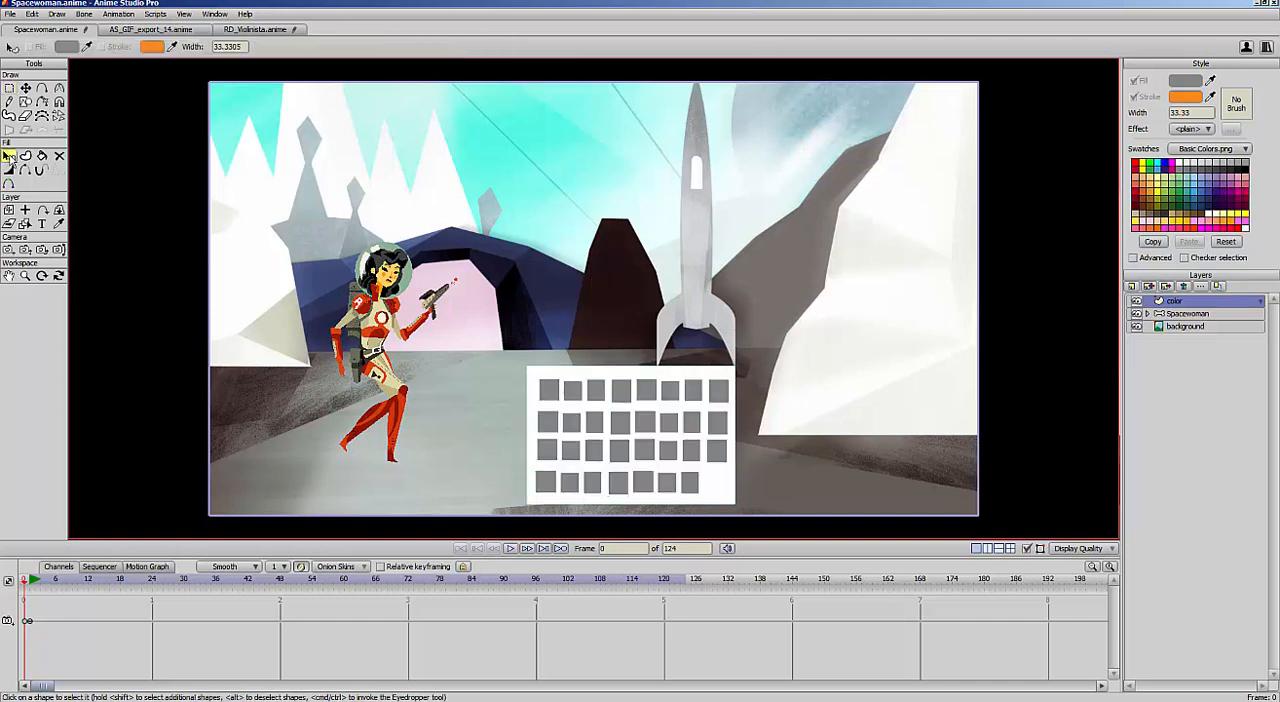
pyautogui.click(551, 391)
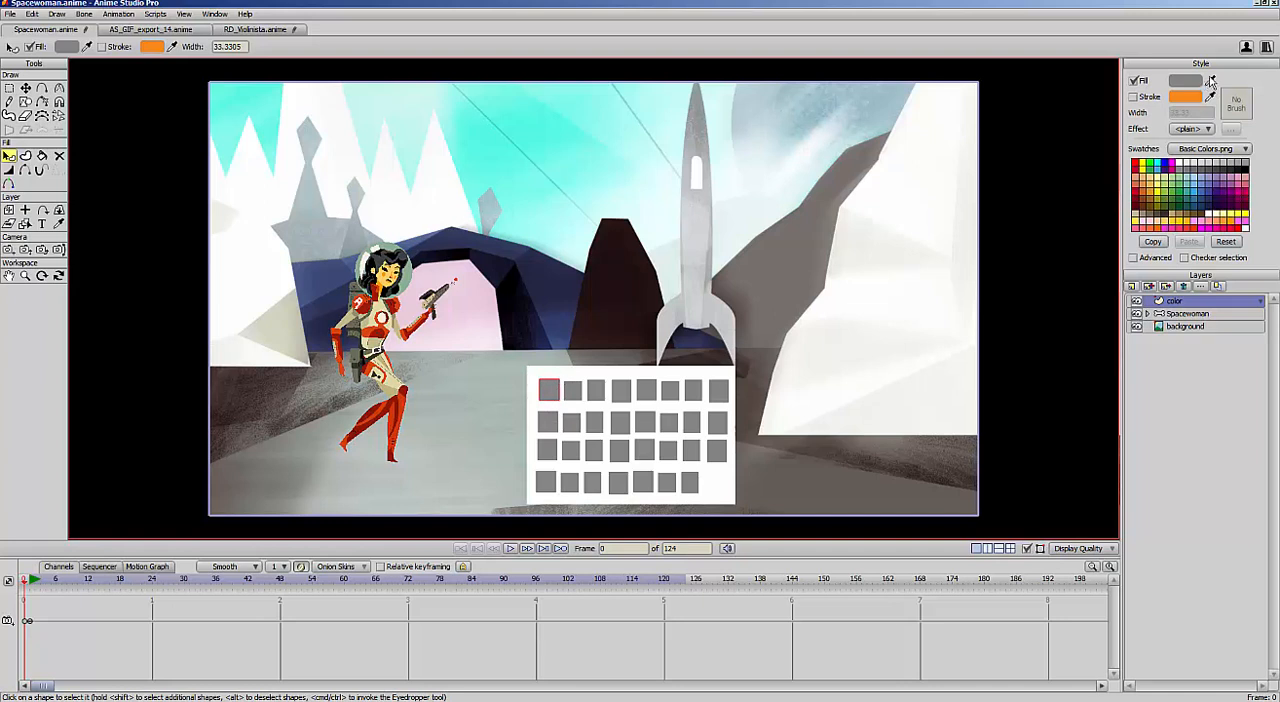
pyautogui.moveTo(1211, 82); pyautogui.dragTo(460, 479)
pyautogui.moveTo(378, 312); pyautogui.dragTo(380, 304)
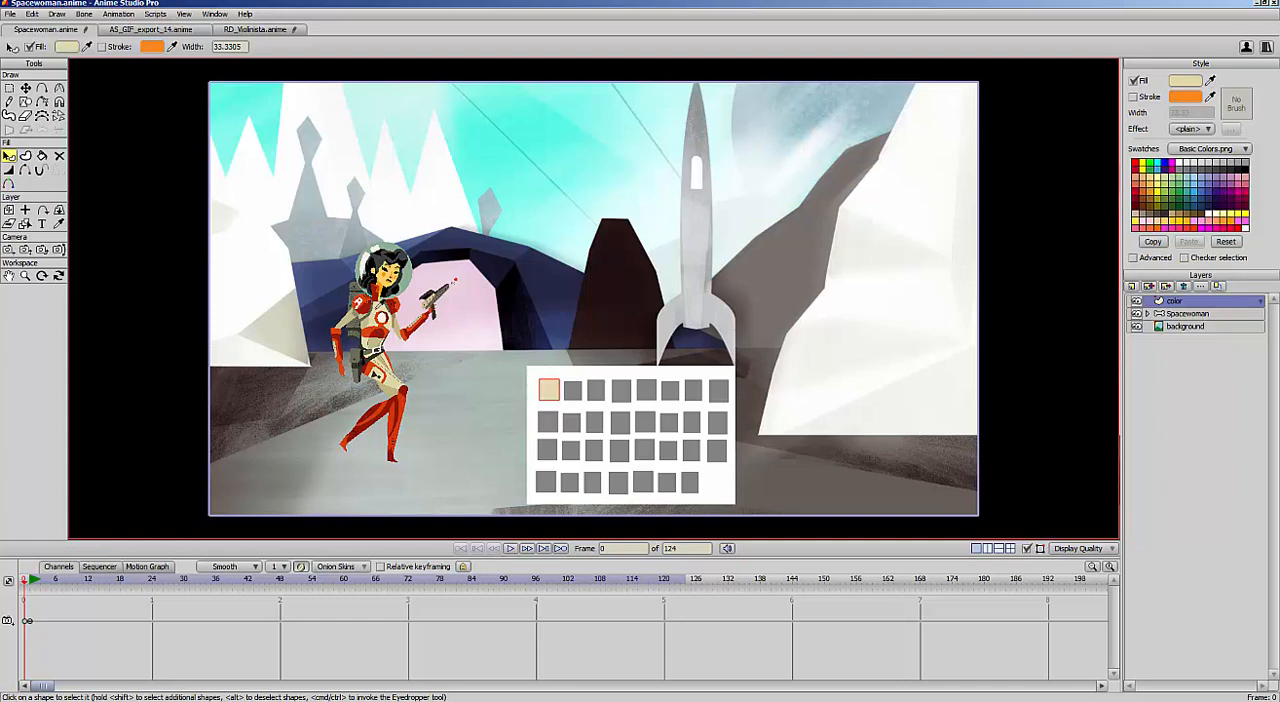
pyautogui.click(577, 393)
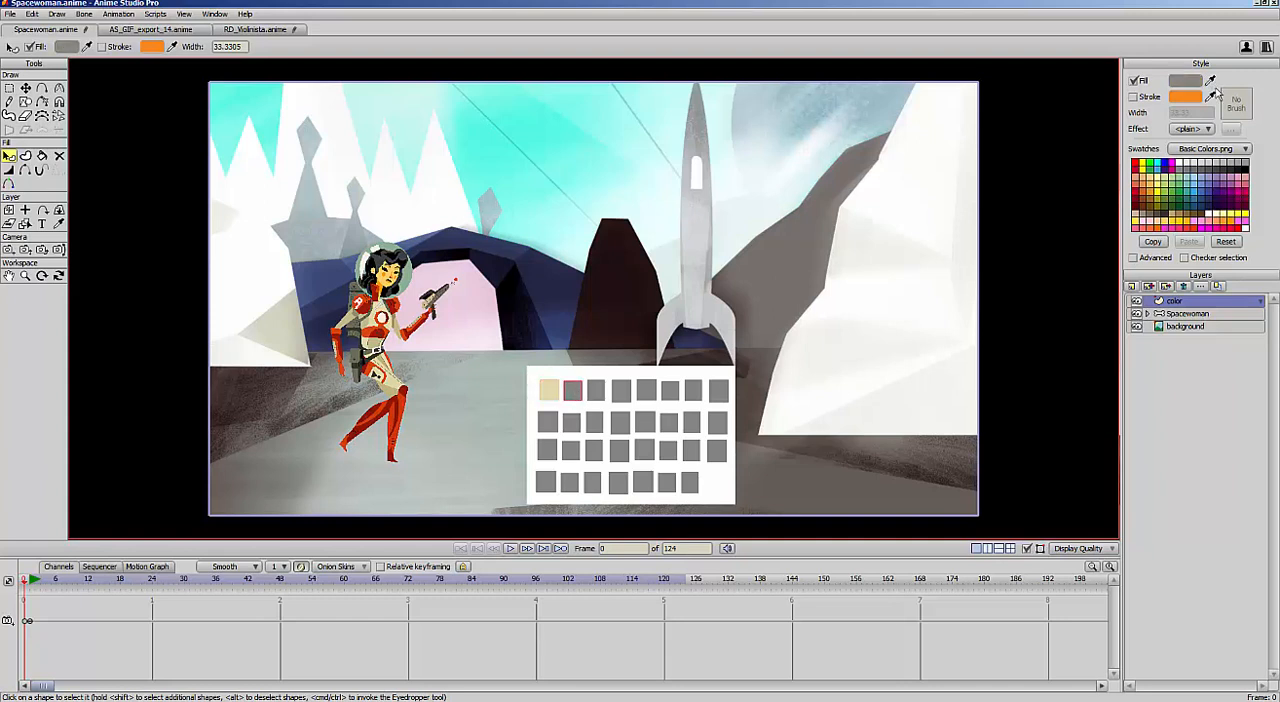
pyautogui.moveTo(1211, 82); pyautogui.dragTo(370, 318)
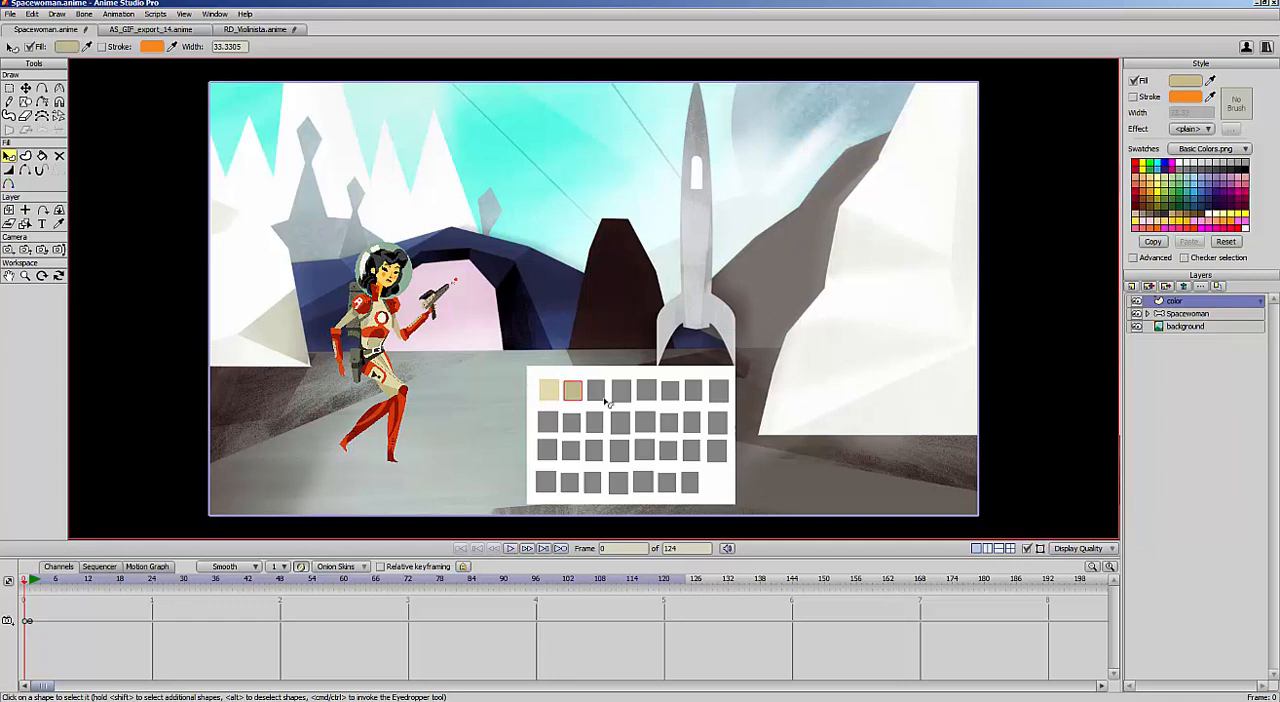
# Fill the third and fourth squares of the top row with the light and dark orange sampled from the spacewoman's face
pyautogui.click(600, 397)
pyautogui.moveTo(1211, 82); pyautogui.dragTo(390, 275)
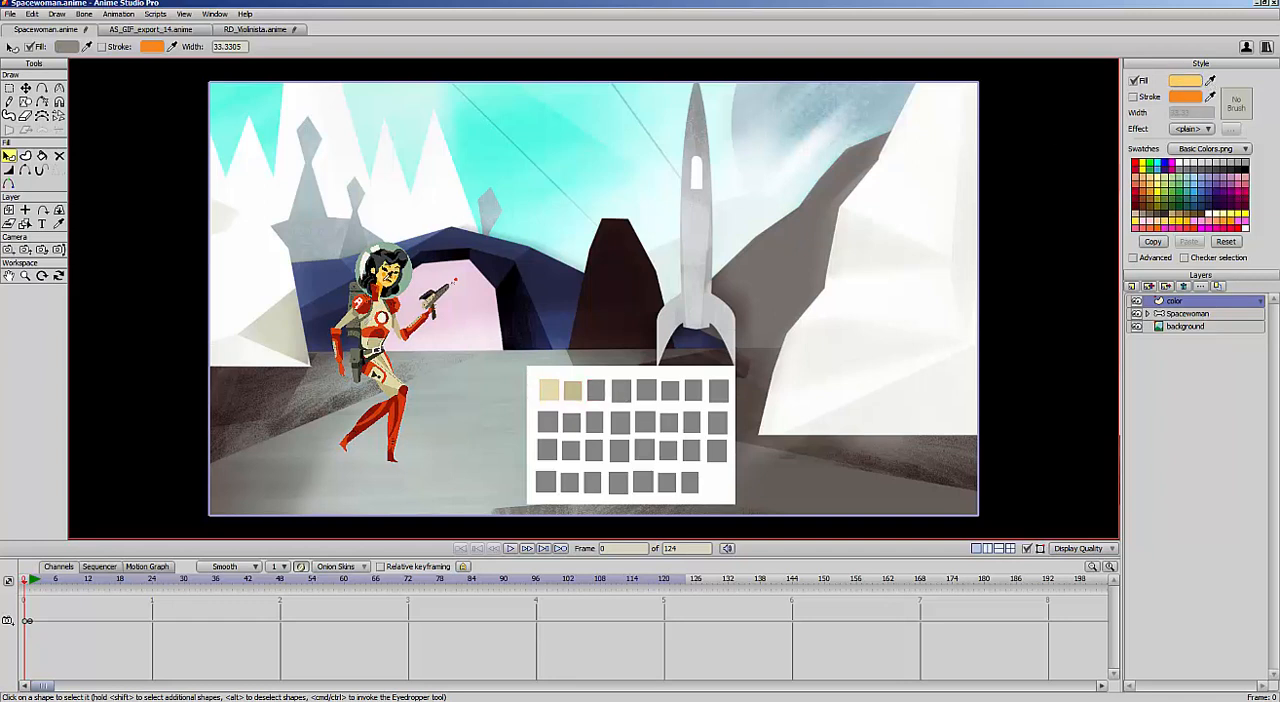
pyautogui.click(629, 392)
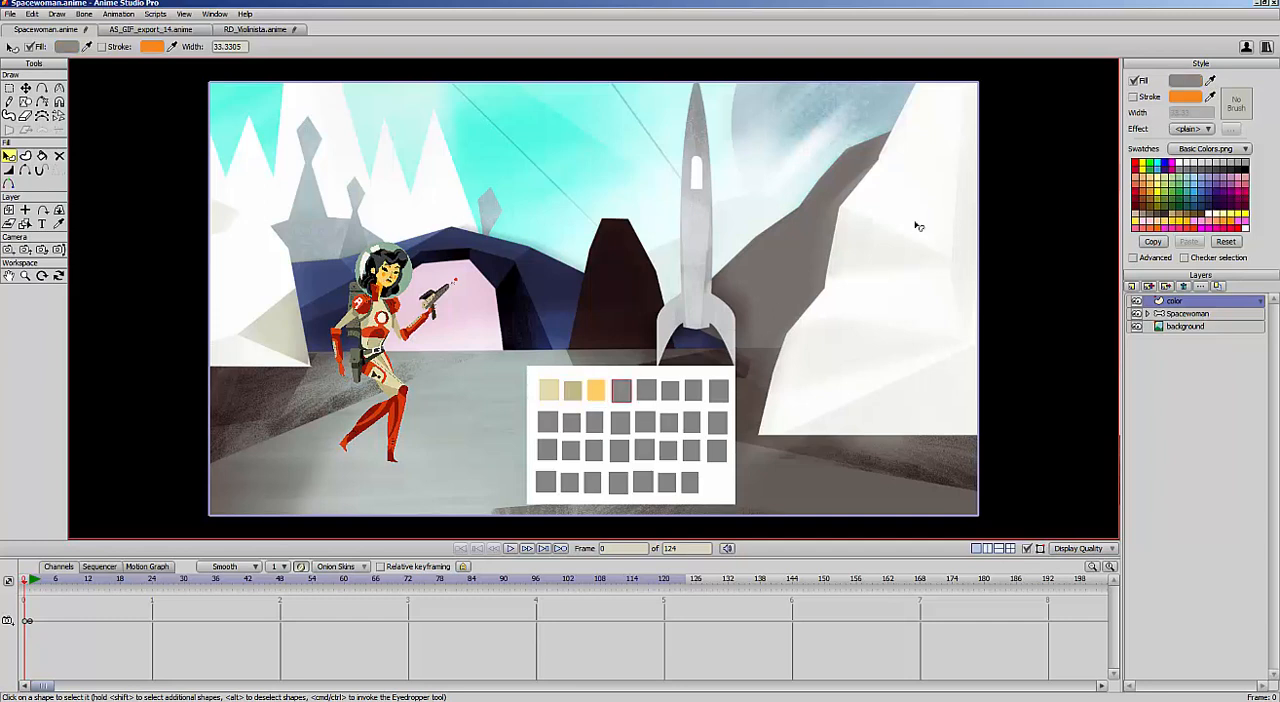
pyautogui.moveTo(1211, 82); pyautogui.dragTo(395, 270)
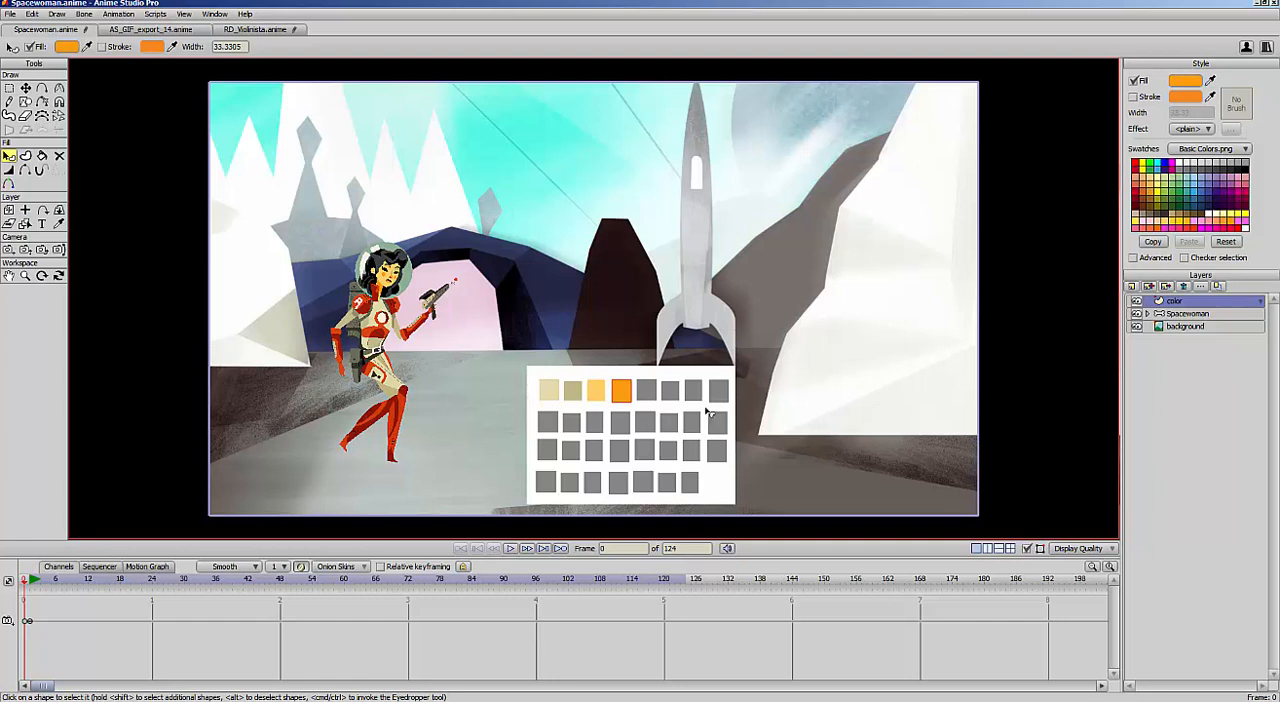
# Fill the next three top-row squares with dark gray and black from the spacewoman's hair and gray-green from her helmet
pyautogui.click(656, 388)
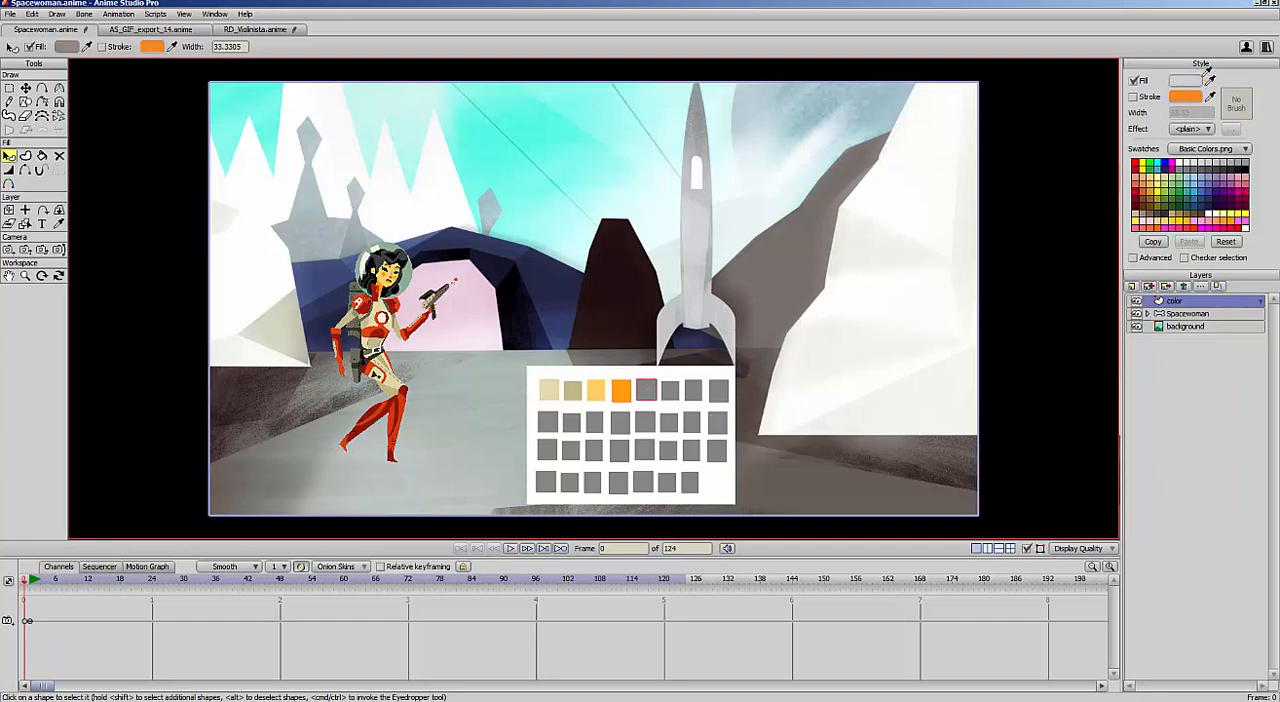
pyautogui.moveTo(386, 257); pyautogui.dragTo(382, 257)
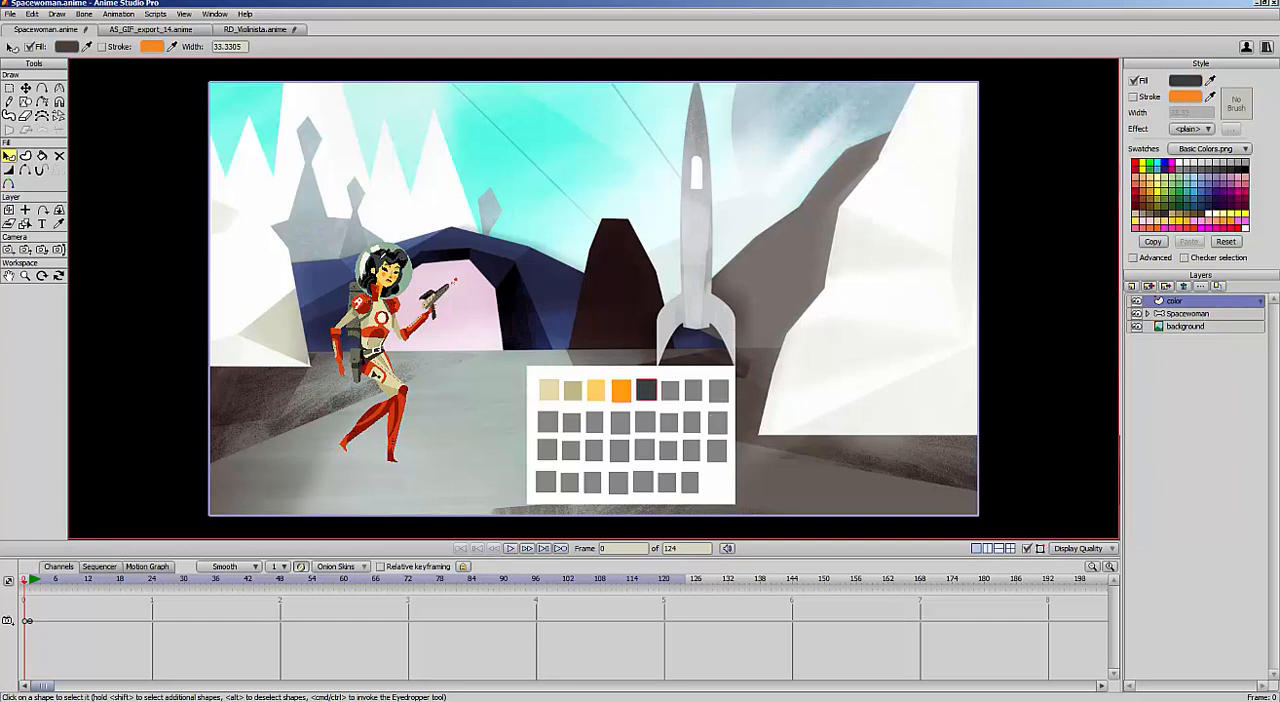
pyautogui.click(671, 390)
pyautogui.moveTo(1208, 82); pyautogui.dragTo(374, 262)
pyautogui.click(693, 390)
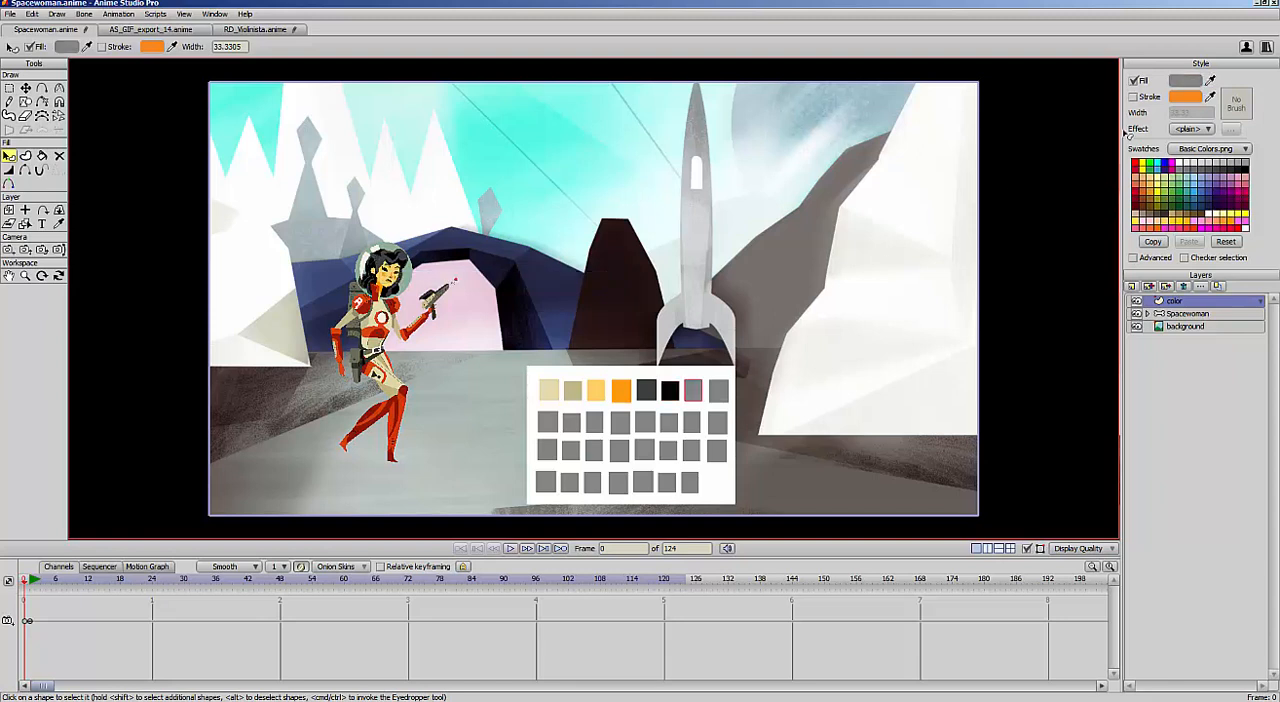
pyautogui.moveTo(1214, 78); pyautogui.dragTo(407, 267)
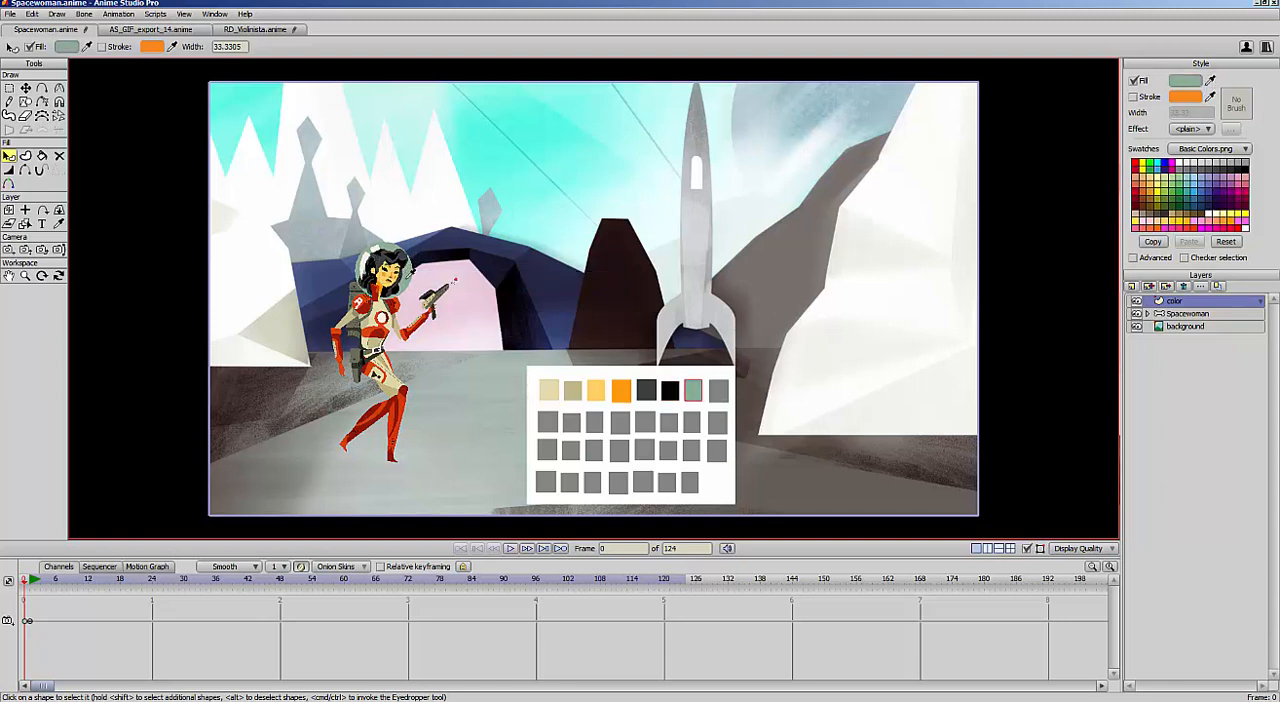
# Fill the top row's last square with bright red and the second row's first square with dark red, sampled from the spacewoman's arm
pyautogui.click(719, 390)
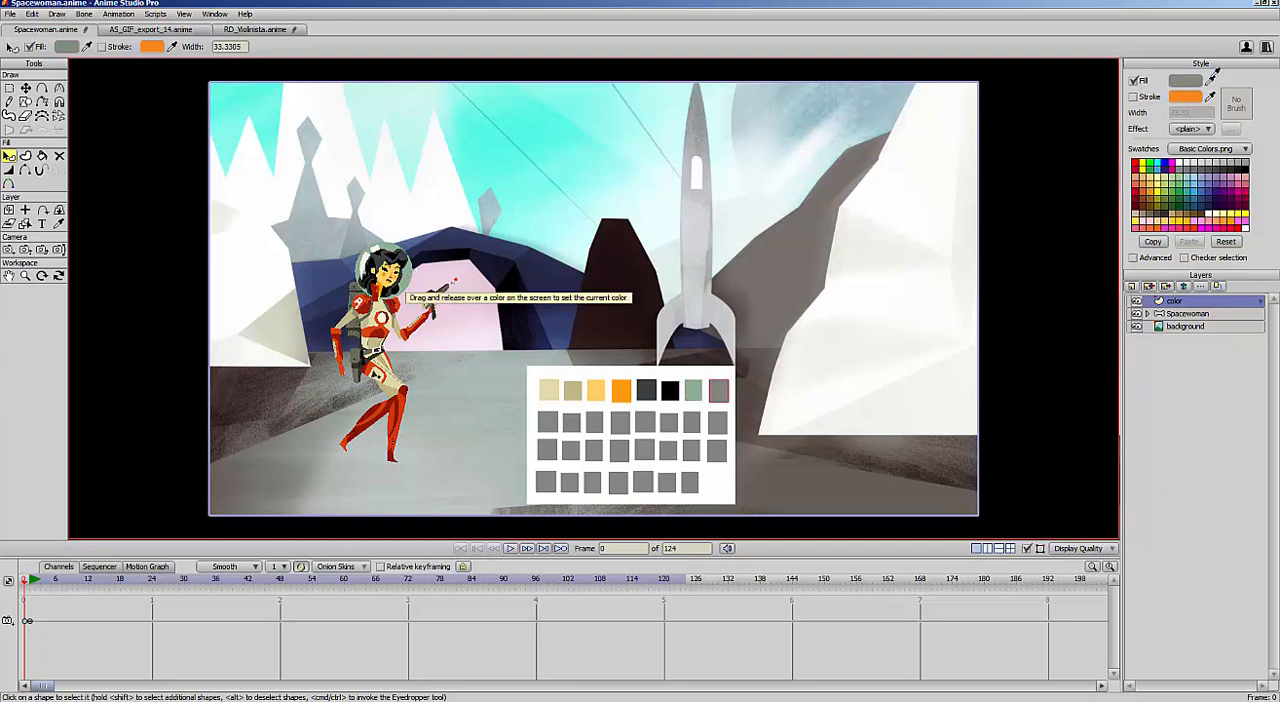
pyautogui.moveTo(1212, 80); pyautogui.dragTo(342, 328)
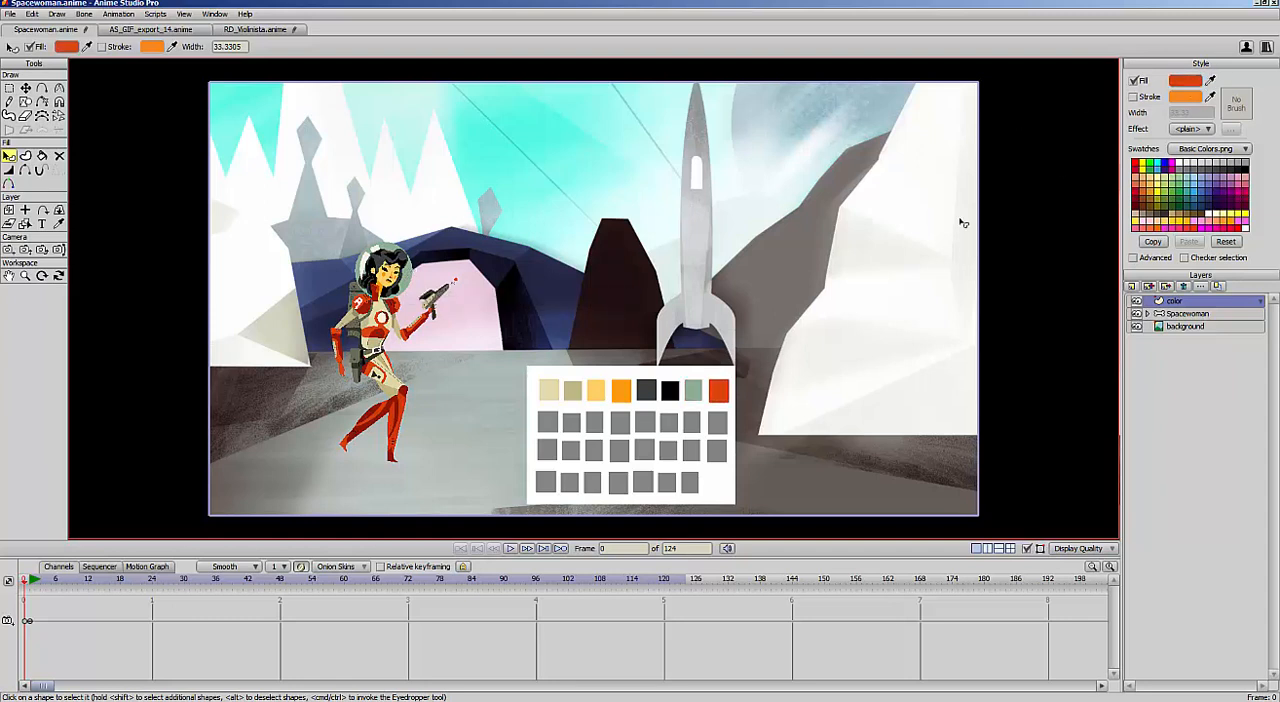
pyautogui.click(547, 421)
pyautogui.moveTo(1212, 80); pyautogui.dragTo(346, 336)
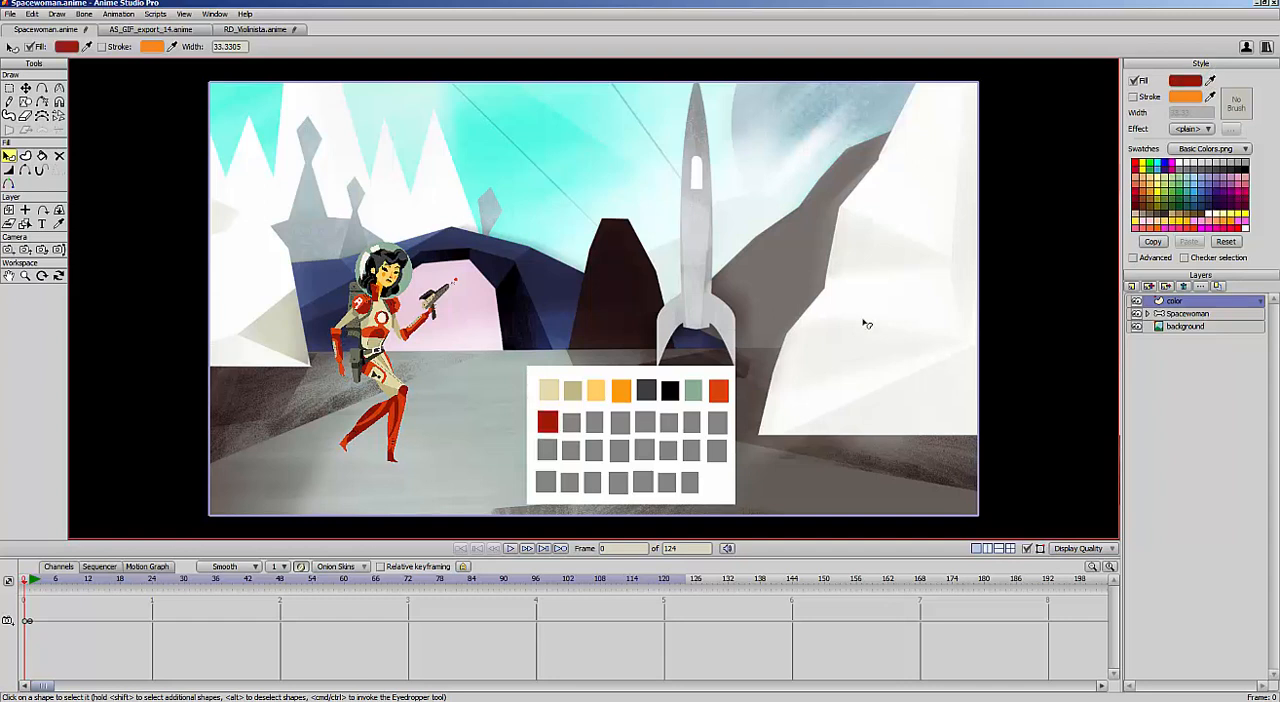
# Fill the second and third squares of the second row with the two dark tones sampled from the spacewoman's backpack
pyautogui.click(574, 423)
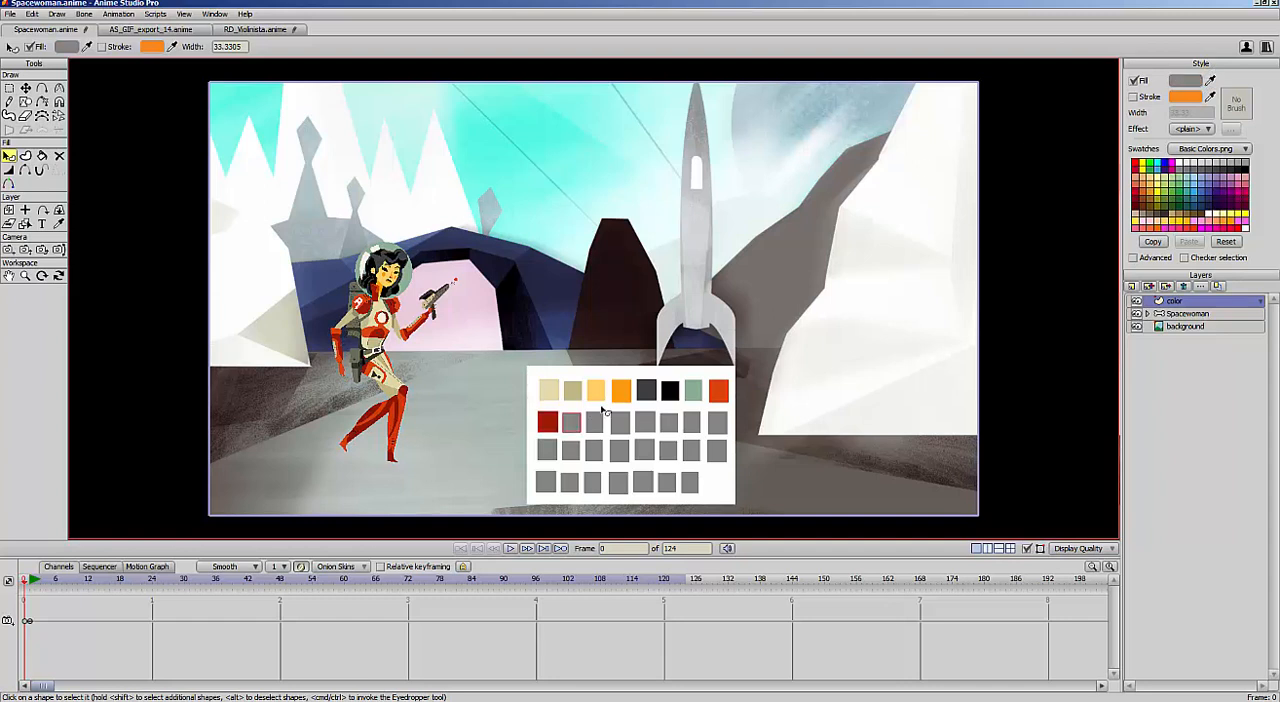
pyautogui.moveTo(1212, 80); pyautogui.dragTo(357, 349)
pyautogui.click(594, 423)
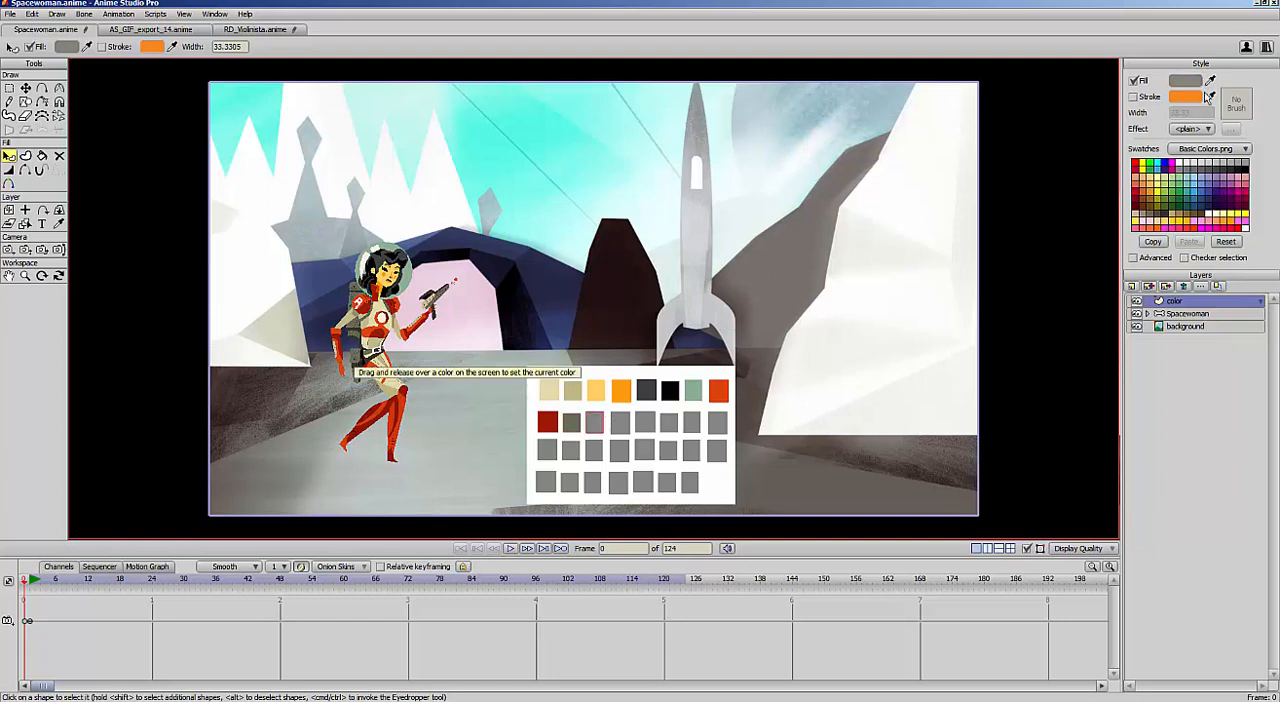
pyautogui.moveTo(1212, 80); pyautogui.dragTo(361, 362)
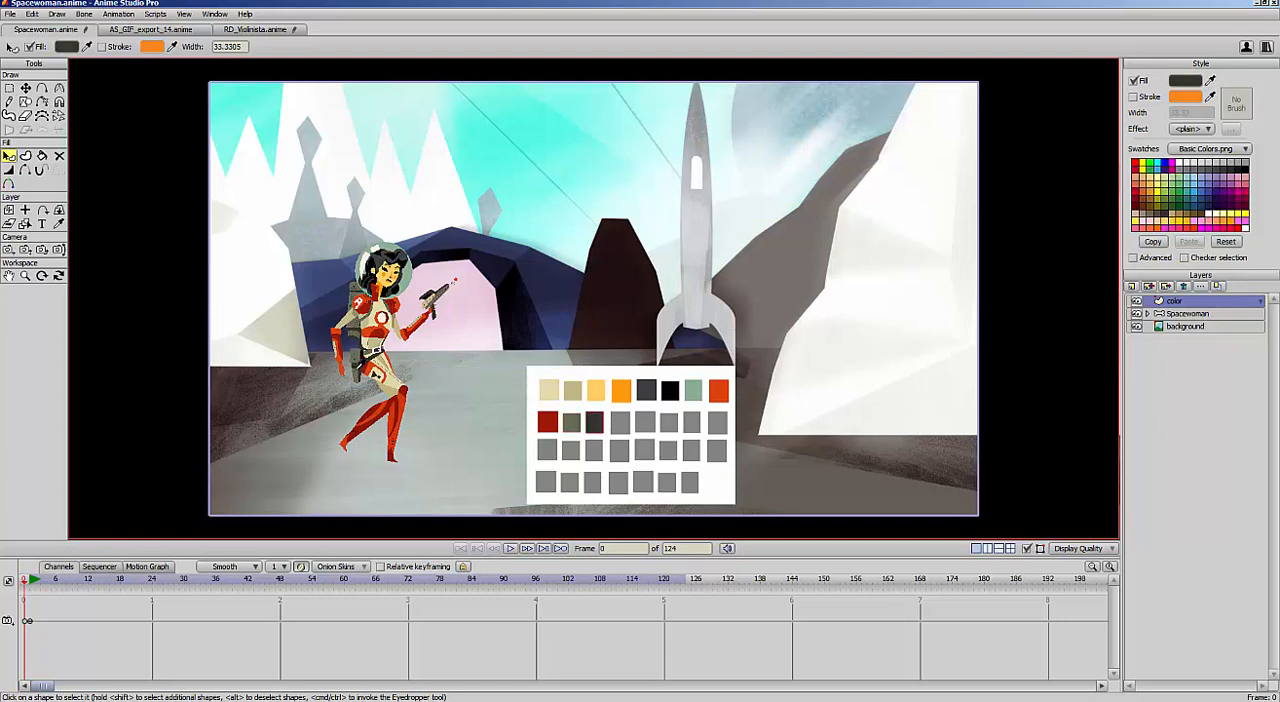
# Fill the fourth and fifth squares of the second row with turquoise and pale cyan sampled from the sky
pyautogui.click(621, 425)
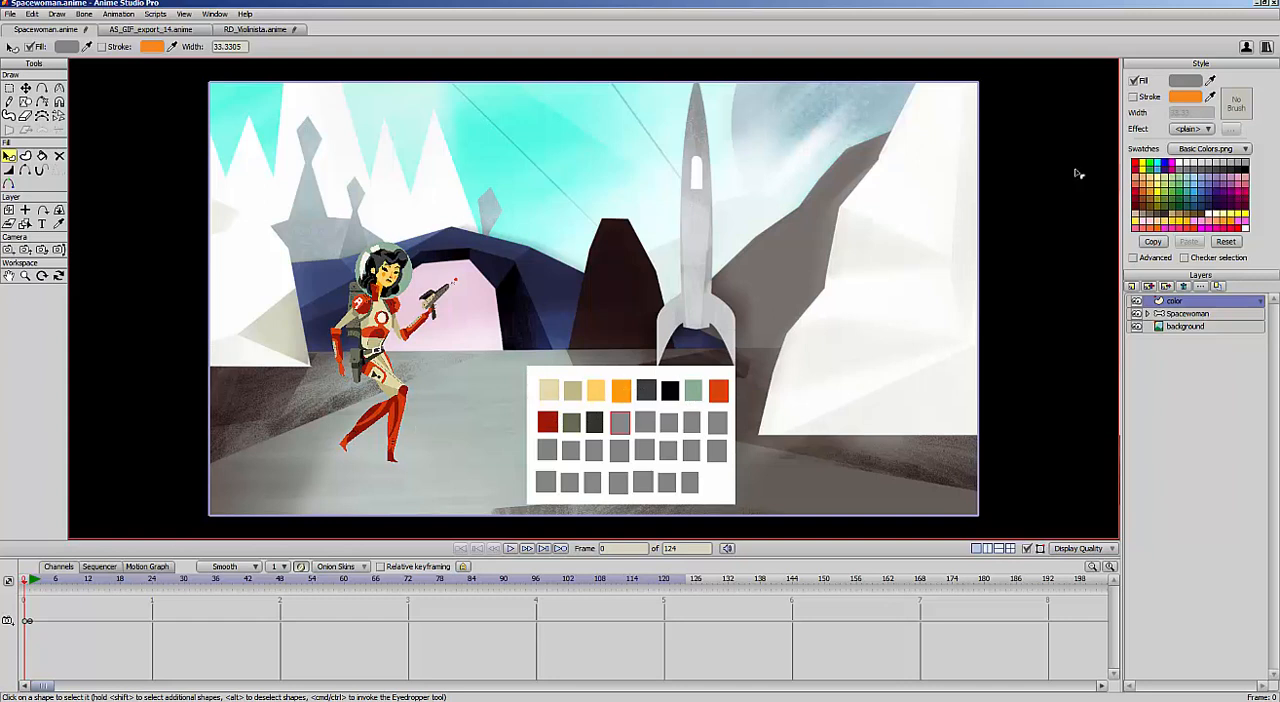
pyautogui.moveTo(1214, 76); pyautogui.dragTo(545, 134)
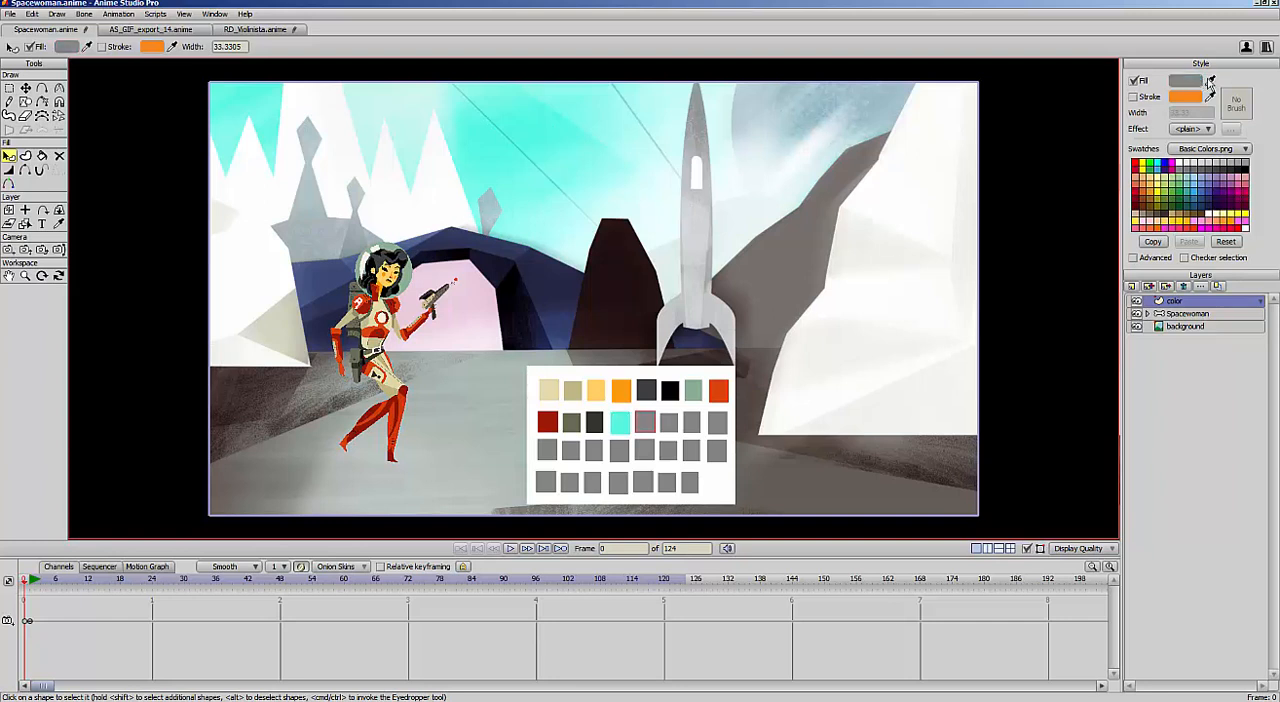
pyautogui.moveTo(1210, 80); pyautogui.dragTo(612, 120)
# Fill the second row's last three squares with two gray-blues from the cloudy sky and light gray from the rocket body
pyautogui.click(666, 425)
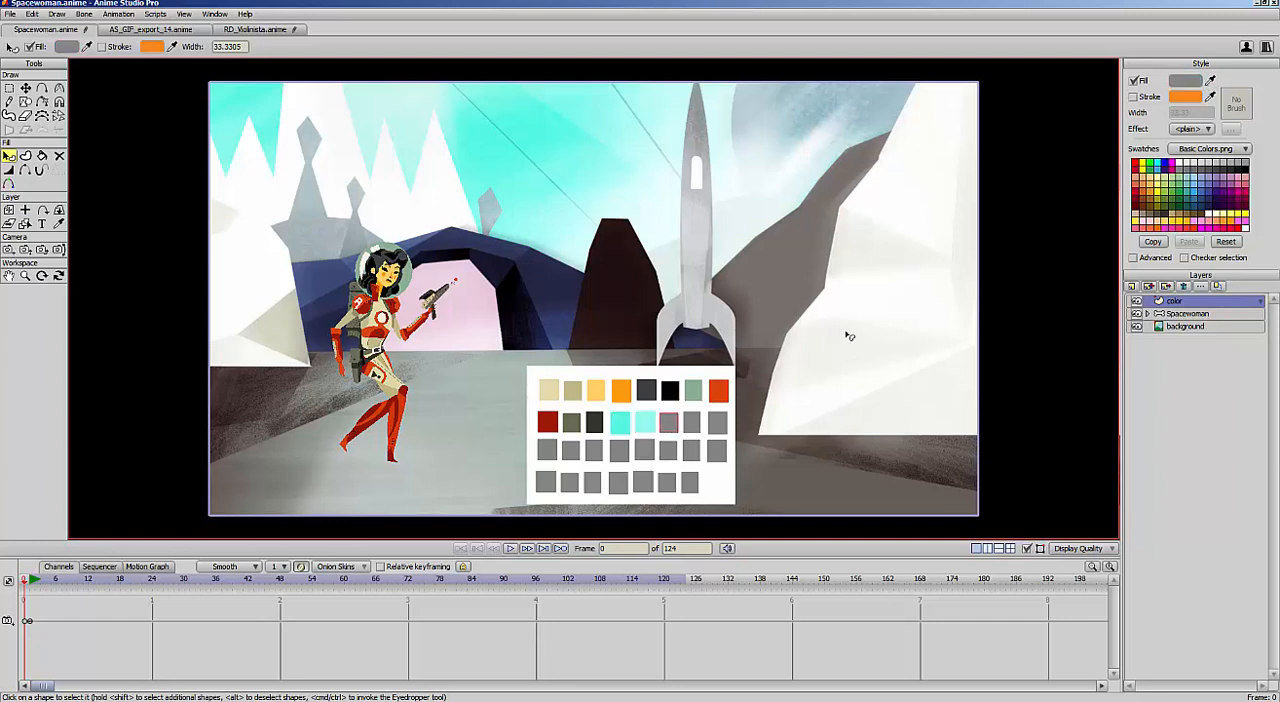
pyautogui.moveTo(1214, 76); pyautogui.dragTo(817, 113)
pyautogui.moveTo(1212, 78); pyautogui.dragTo(898, 100)
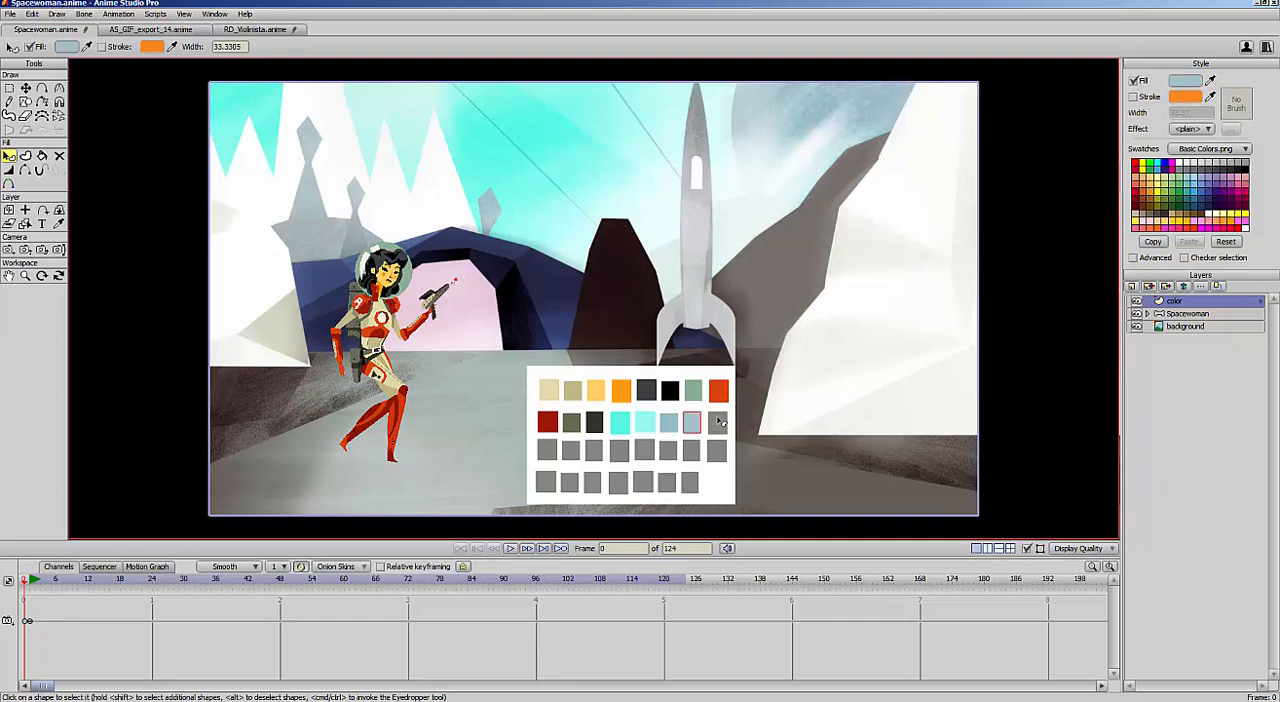
pyautogui.moveTo(1200, 86); pyautogui.dragTo(704, 214)
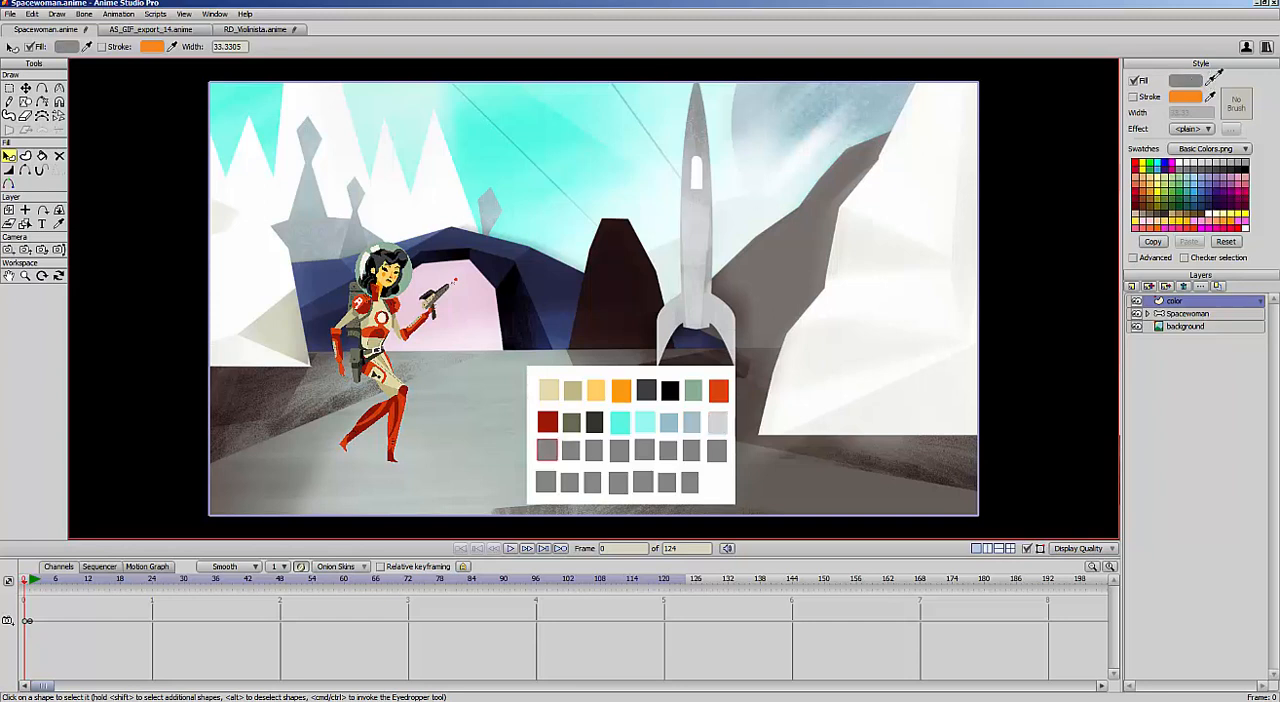
# Fill the third row's first three squares with gray from the rocket's nose and two brown-grays from the rocky slope beside it
pyautogui.moveTo(1211, 81); pyautogui.dragTo(699, 121)
pyautogui.click(573, 448)
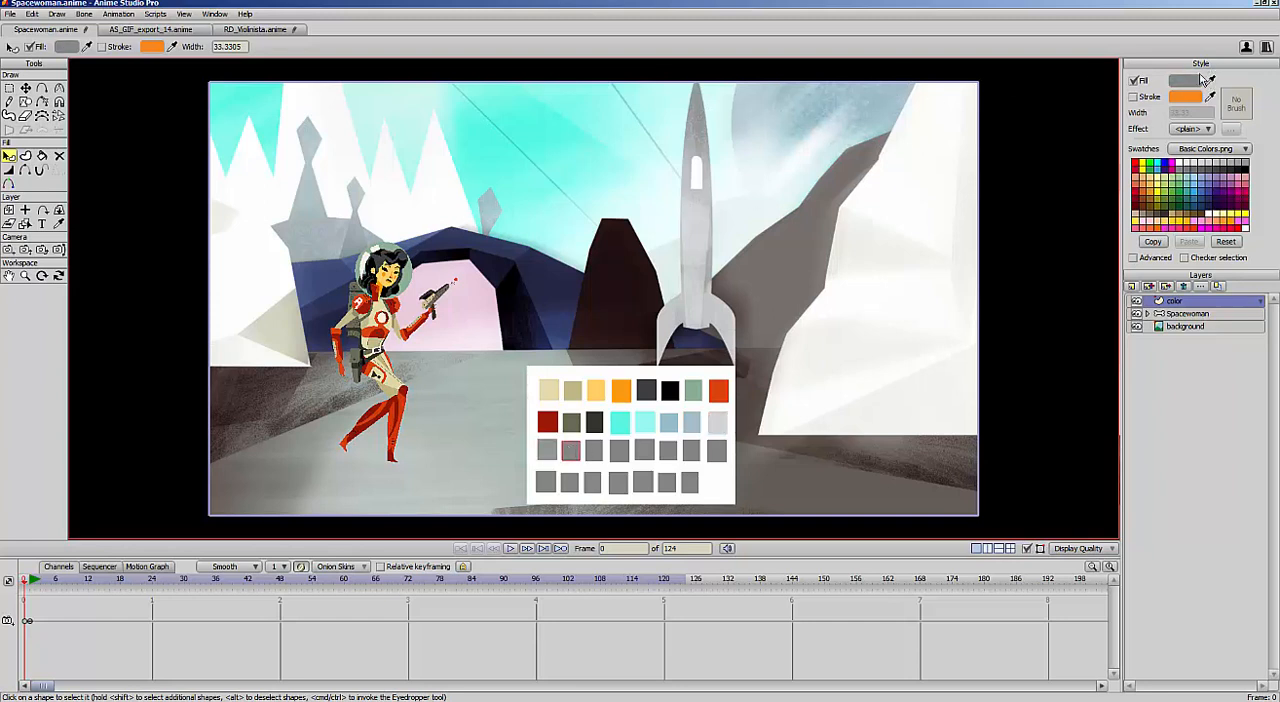
pyautogui.moveTo(1203, 80); pyautogui.dragTo(785, 268)
pyautogui.moveTo(1211, 81); pyautogui.dragTo(734, 290)
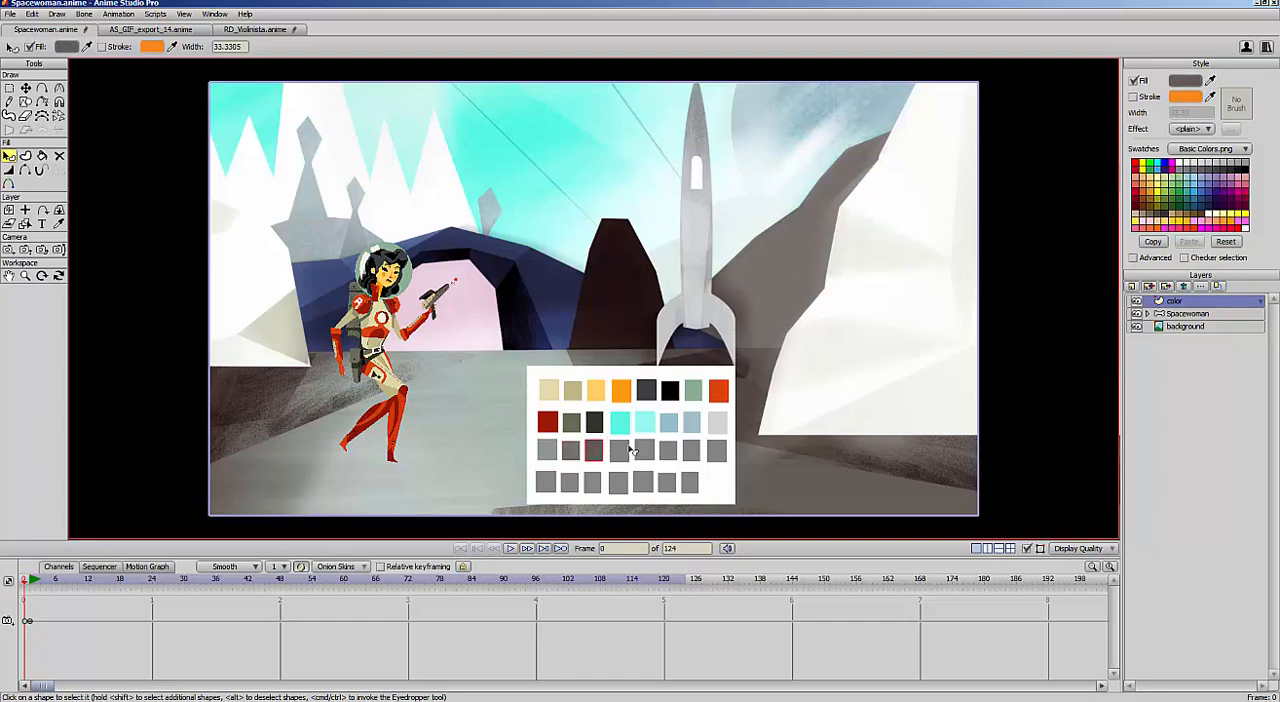
# Fill the fourth and fifth squares of the third row with off-white tones sampled from the large white mountain
pyautogui.click(628, 452)
pyautogui.moveTo(1210, 80); pyautogui.dragTo(885, 257)
pyautogui.click(649, 447)
pyautogui.moveTo(1212, 82); pyautogui.dragTo(895, 339)
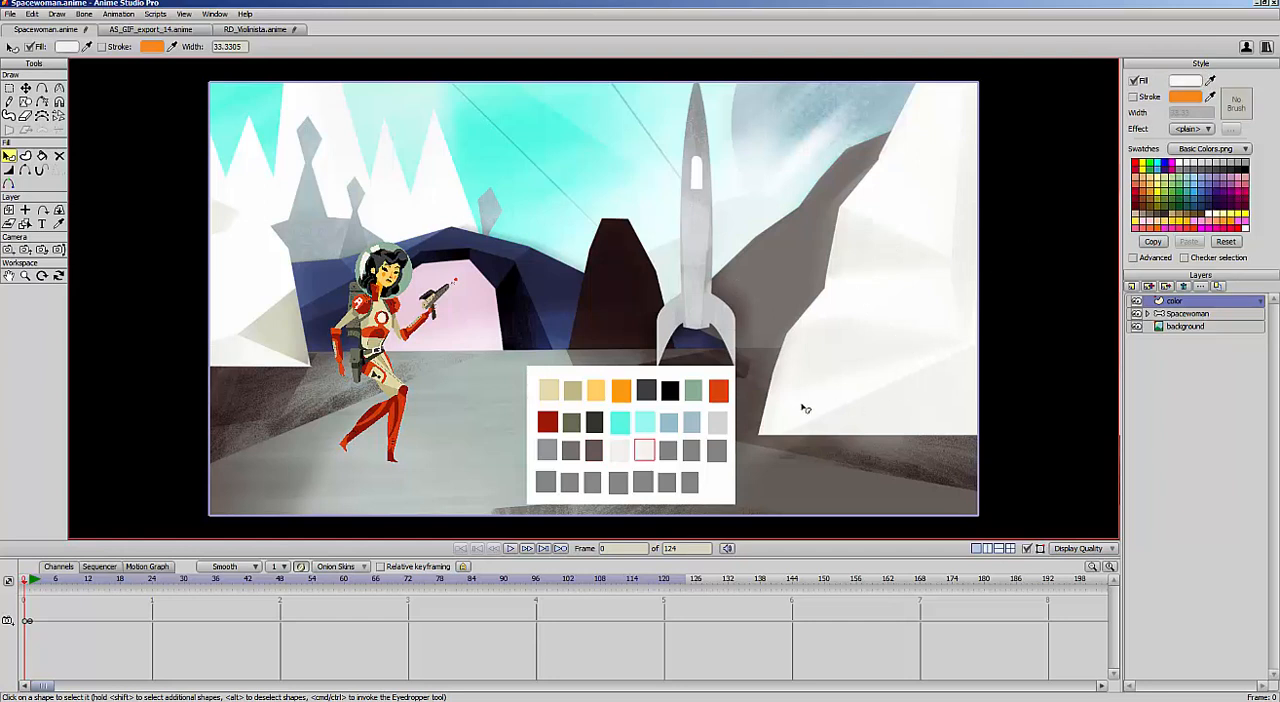
# Fill the third row's last three squares with two gray-green ground tones and the pale pink of the cave opening
pyautogui.click(672, 452)
pyautogui.moveTo(1210, 80); pyautogui.dragTo(490, 430)
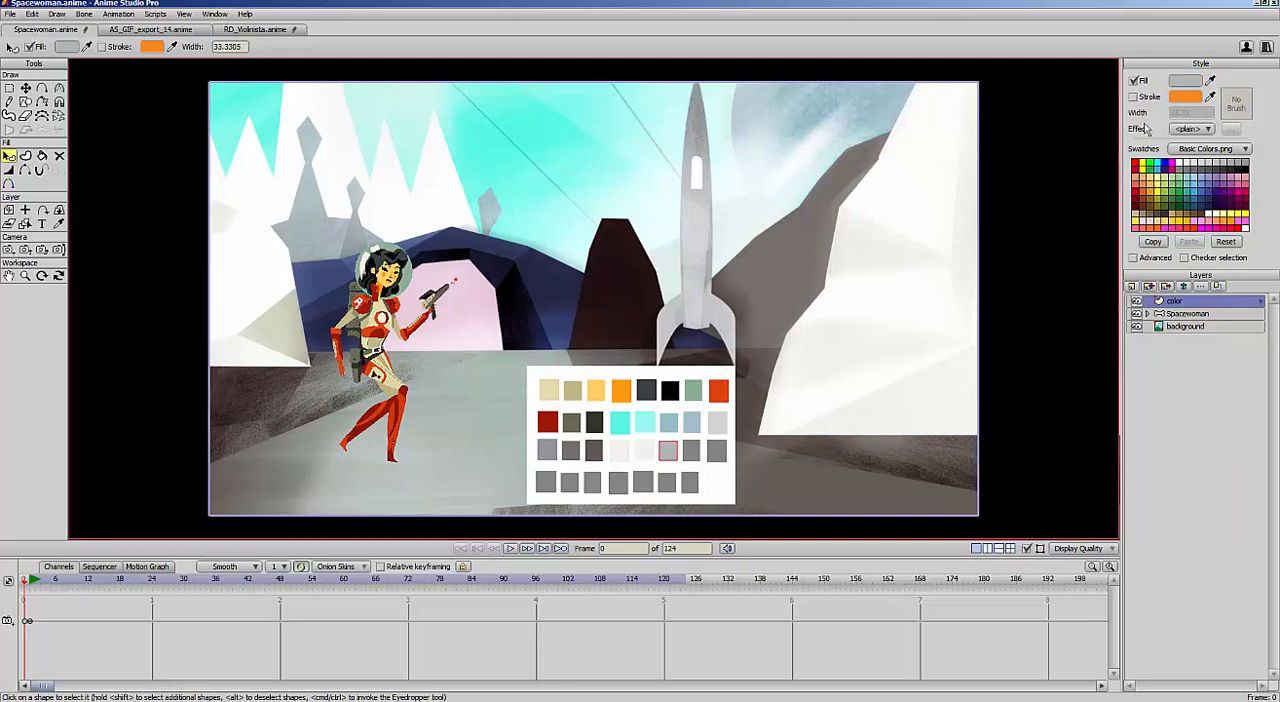
pyautogui.click(692, 451)
pyautogui.moveTo(1212, 80); pyautogui.dragTo(489, 366)
pyautogui.click(717, 451)
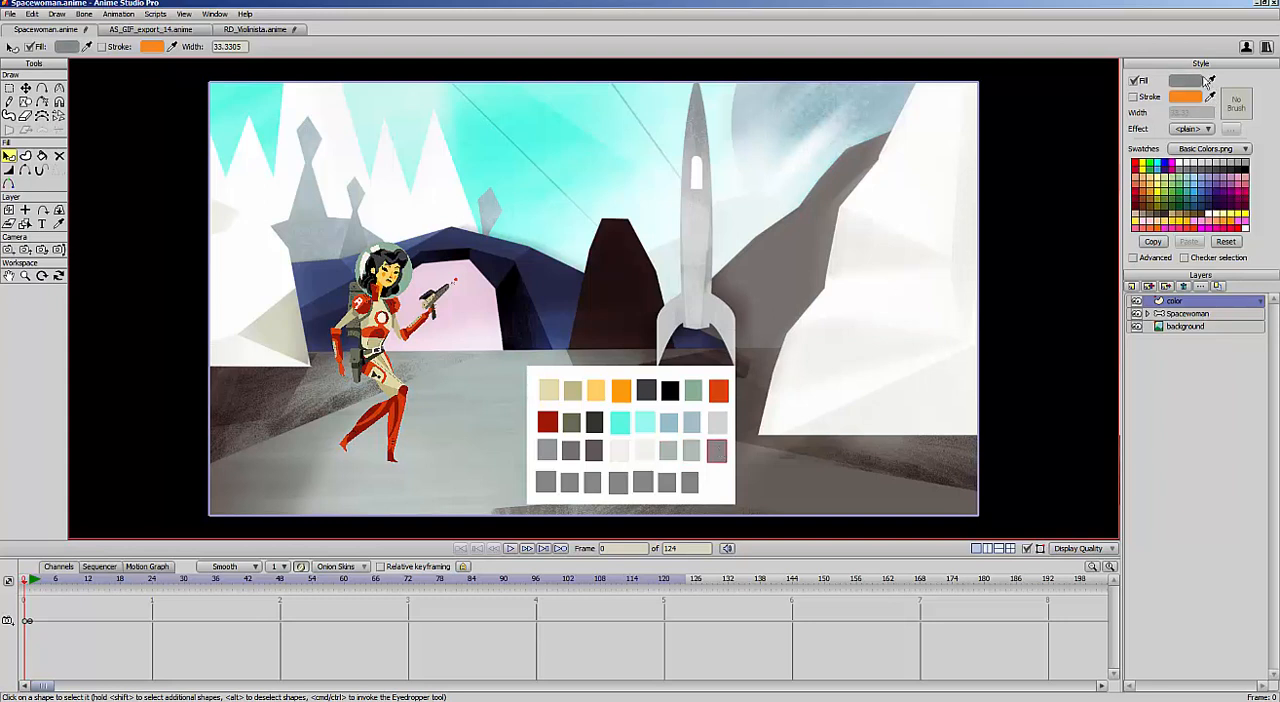
pyautogui.moveTo(1212, 80); pyautogui.dragTo(489, 313)
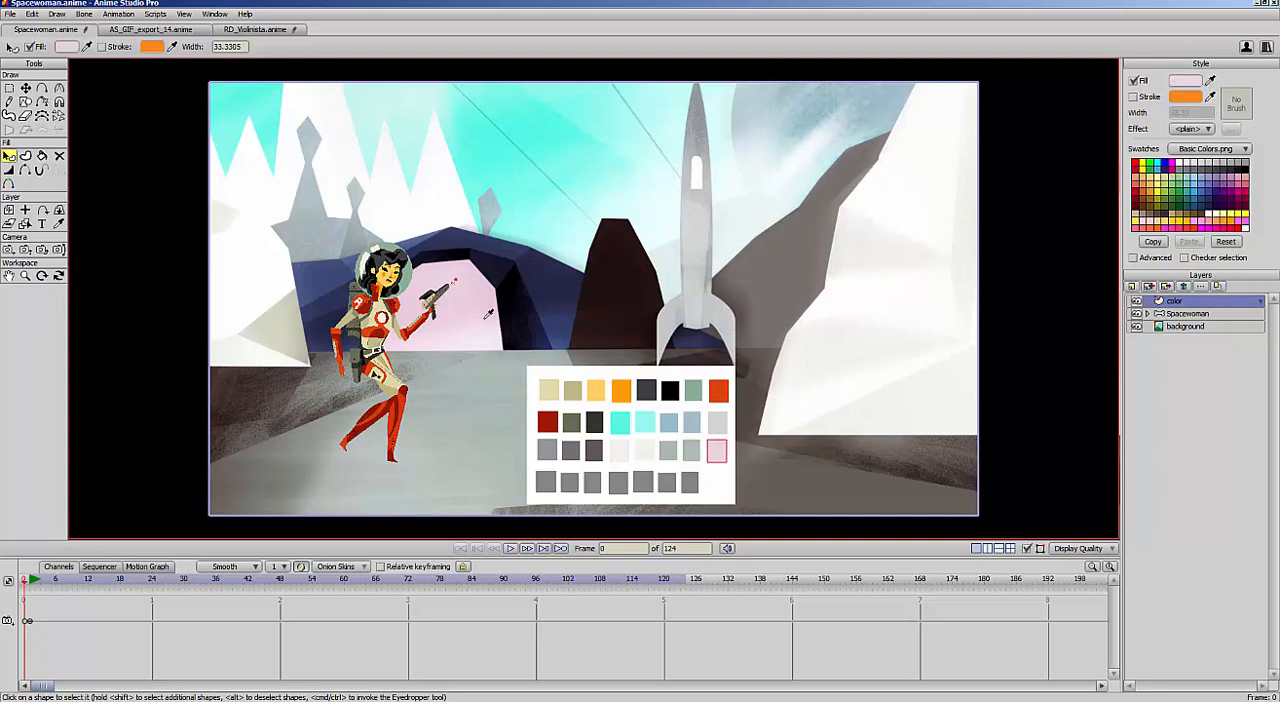
# Fill the first two squares of the bottom row with dark navy and blue sampled from the blue rock formation
pyautogui.click(545, 486)
pyautogui.moveTo(1210, 81); pyautogui.dragTo(546, 279)
pyautogui.click(574, 486)
pyautogui.moveTo(1210, 81); pyautogui.dragTo(561, 320)
# Fill the third and fourth squares of the bottom row with black and near-black navy sampled from the cave's shaded edges
pyautogui.click(596, 482)
pyautogui.moveTo(1210, 80); pyautogui.dragTo(517, 295)
pyautogui.click(619, 484)
pyautogui.moveTo(1210, 81); pyautogui.dragTo(496, 265)
# Fill the bottom row's last three squares with medium blue from the hill behind the spacewoman and two grays from the rock spires
pyautogui.click(643, 484)
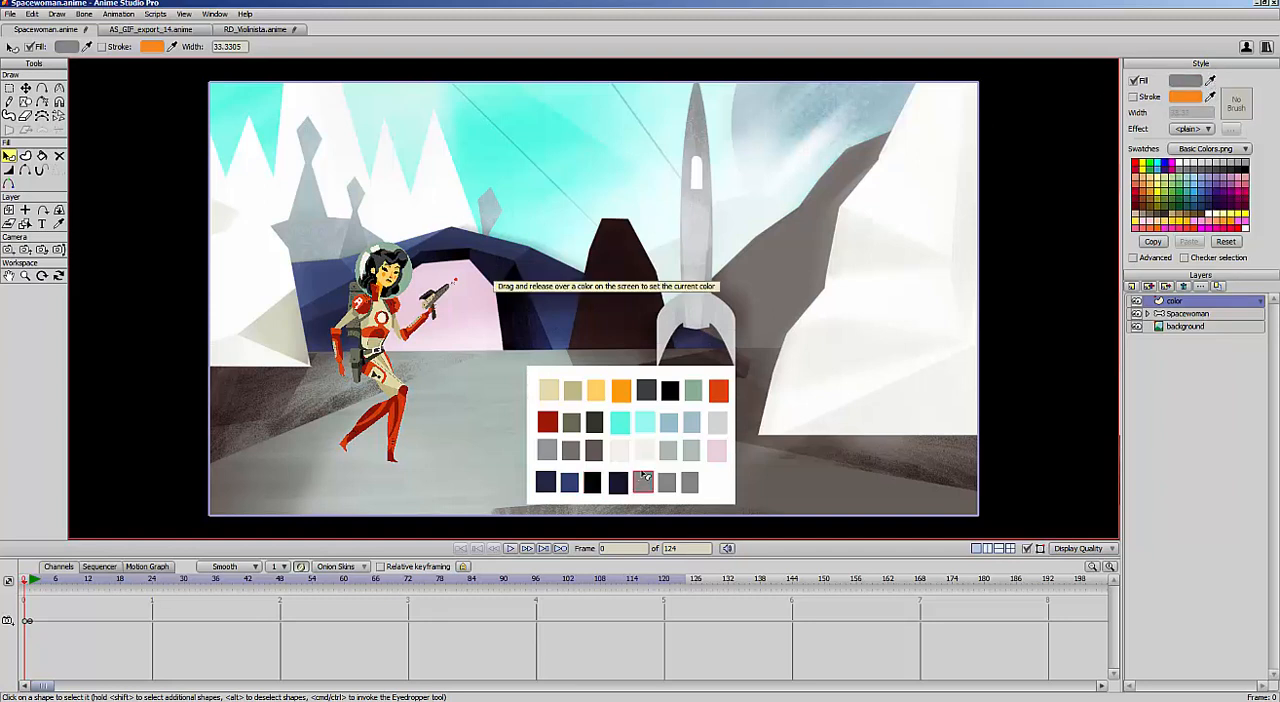
pyautogui.moveTo(1210, 81); pyautogui.dragTo(326, 276)
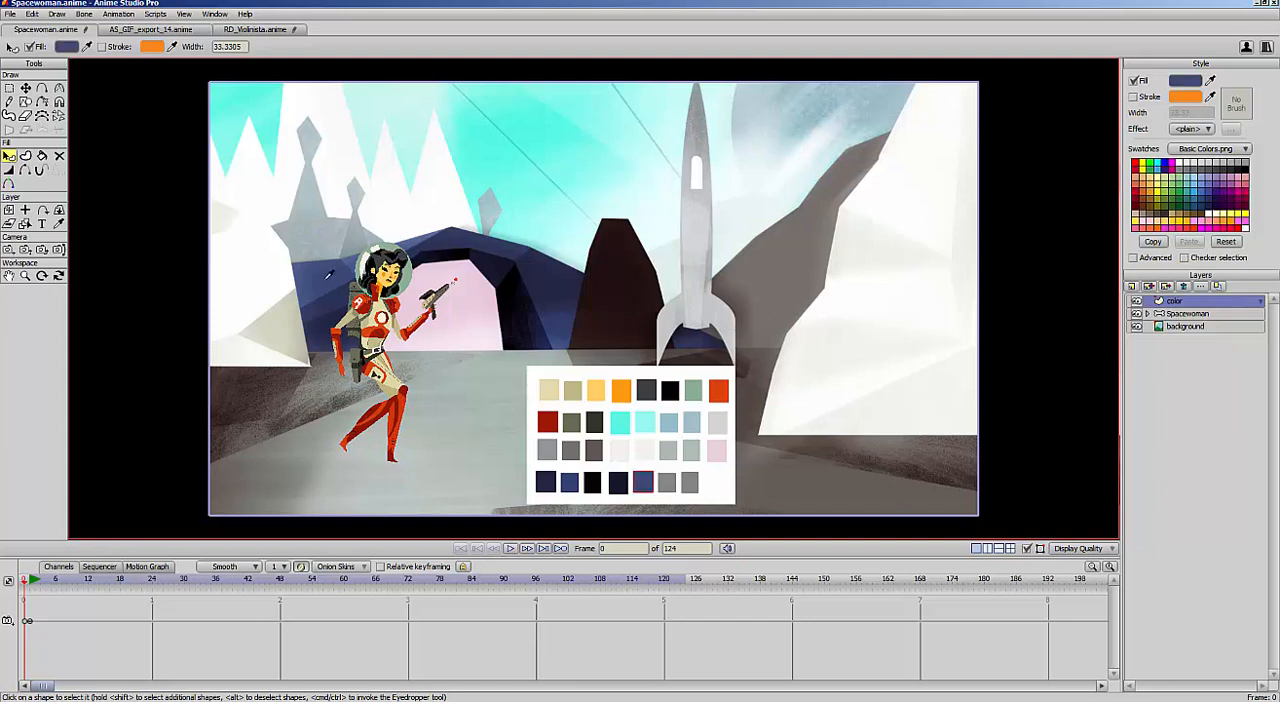
pyautogui.click(666, 484)
pyautogui.moveTo(1210, 81); pyautogui.dragTo(313, 219)
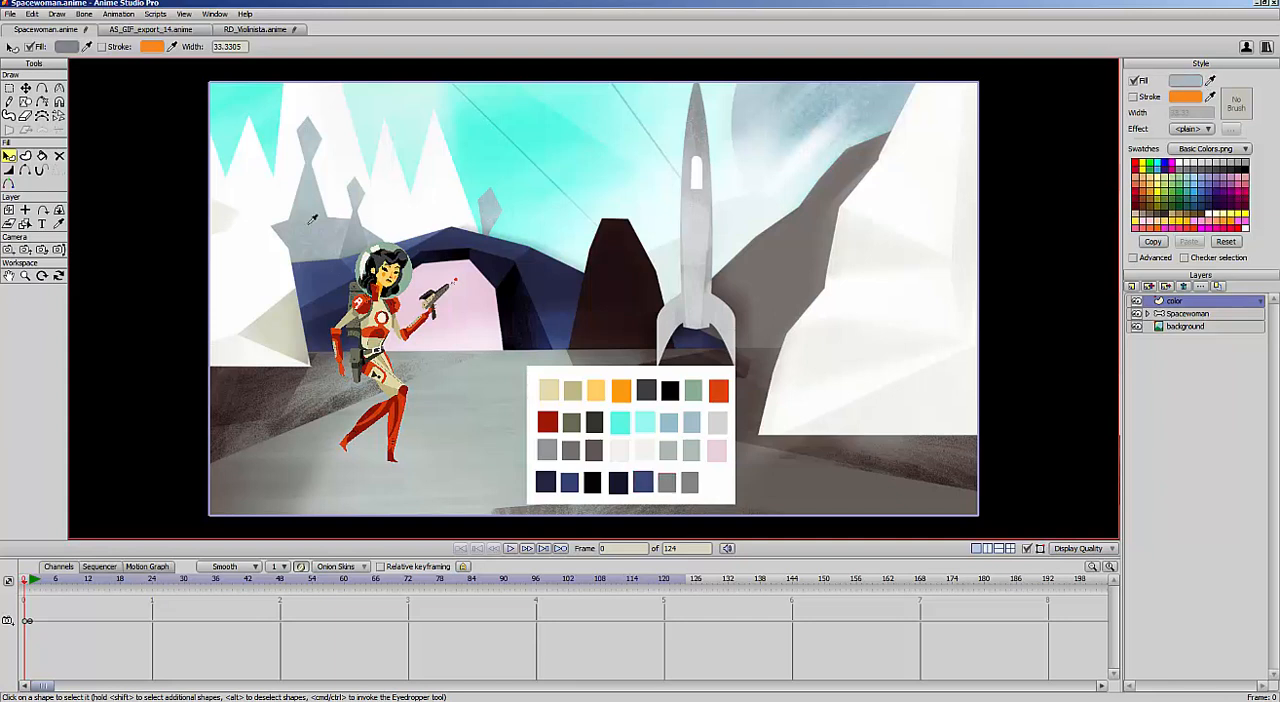
pyautogui.click(351, 233)
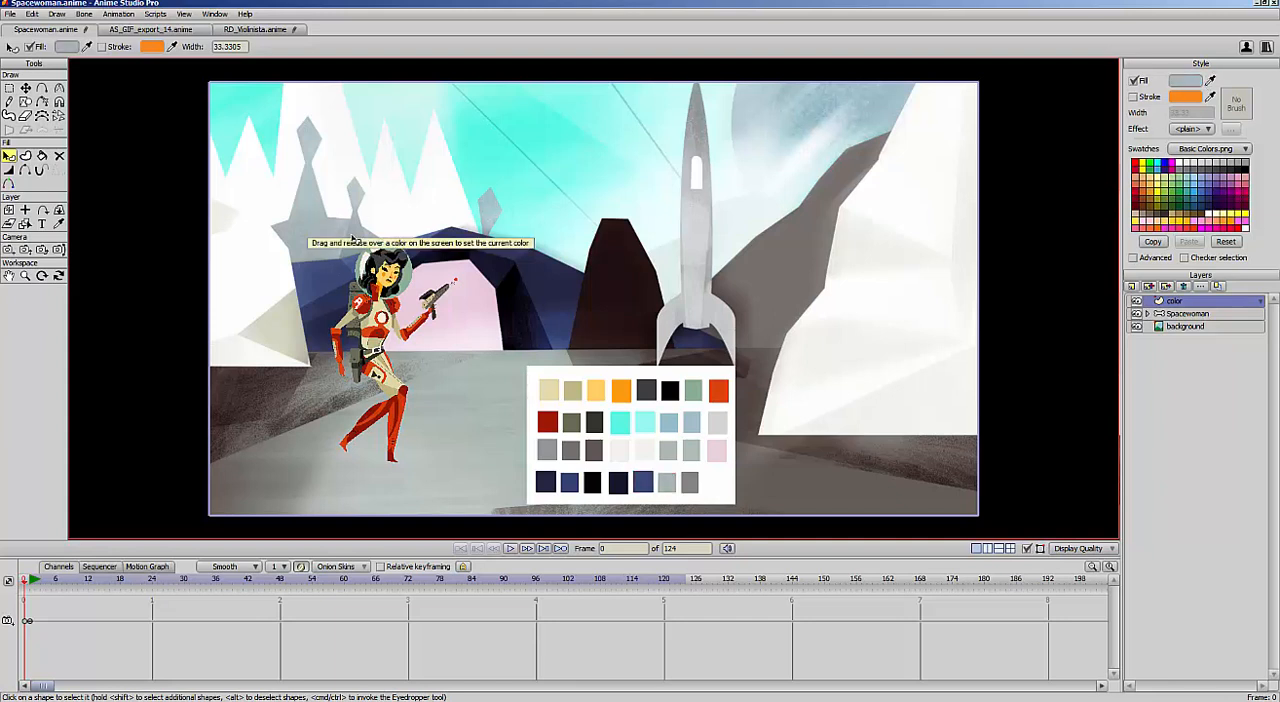
pyautogui.click(689, 484)
pyautogui.moveTo(1210, 80); pyautogui.dragTo(350, 234)
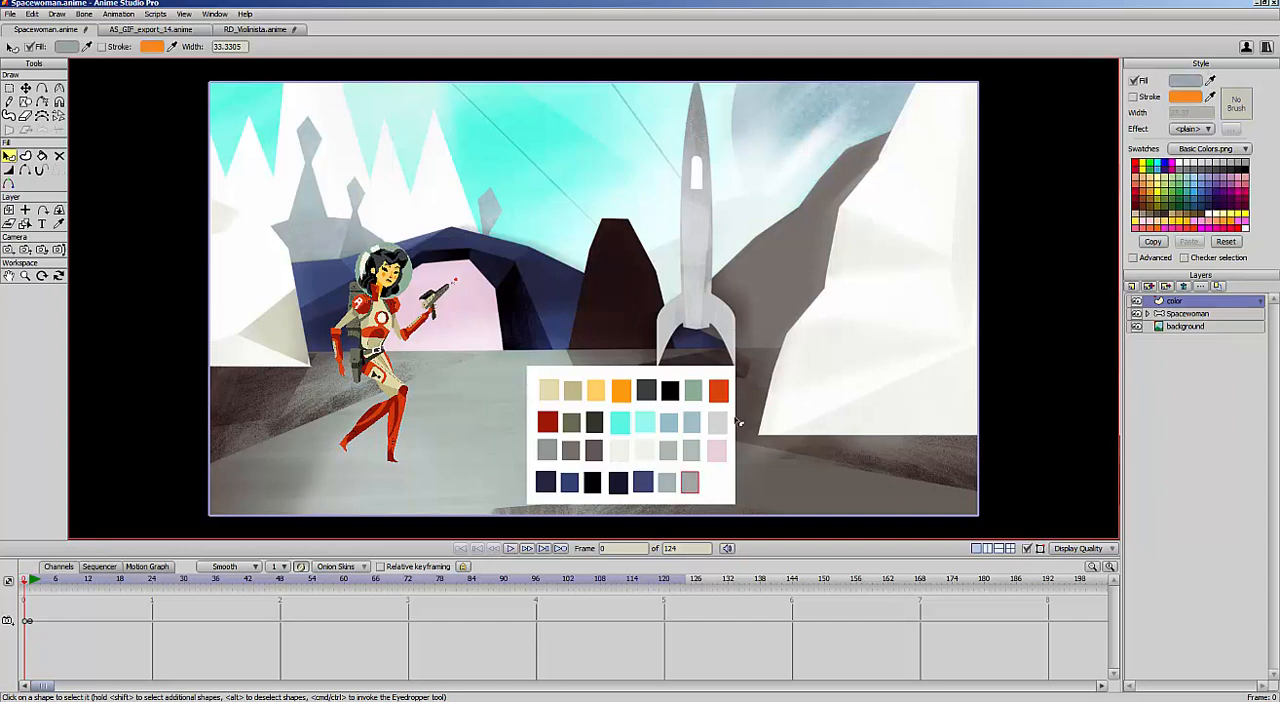
# Select all the swatch shapes and scale them with their white backdrop to cover the whole canvas
pyautogui.press('g')
pyautogui.moveTo(779, 355)
pyautogui.mouseDown()
pyautogui.moveTo(600, 570)
pyautogui.moveTo(757, 425)
pyautogui.mouseUp()
pyautogui.press('t')
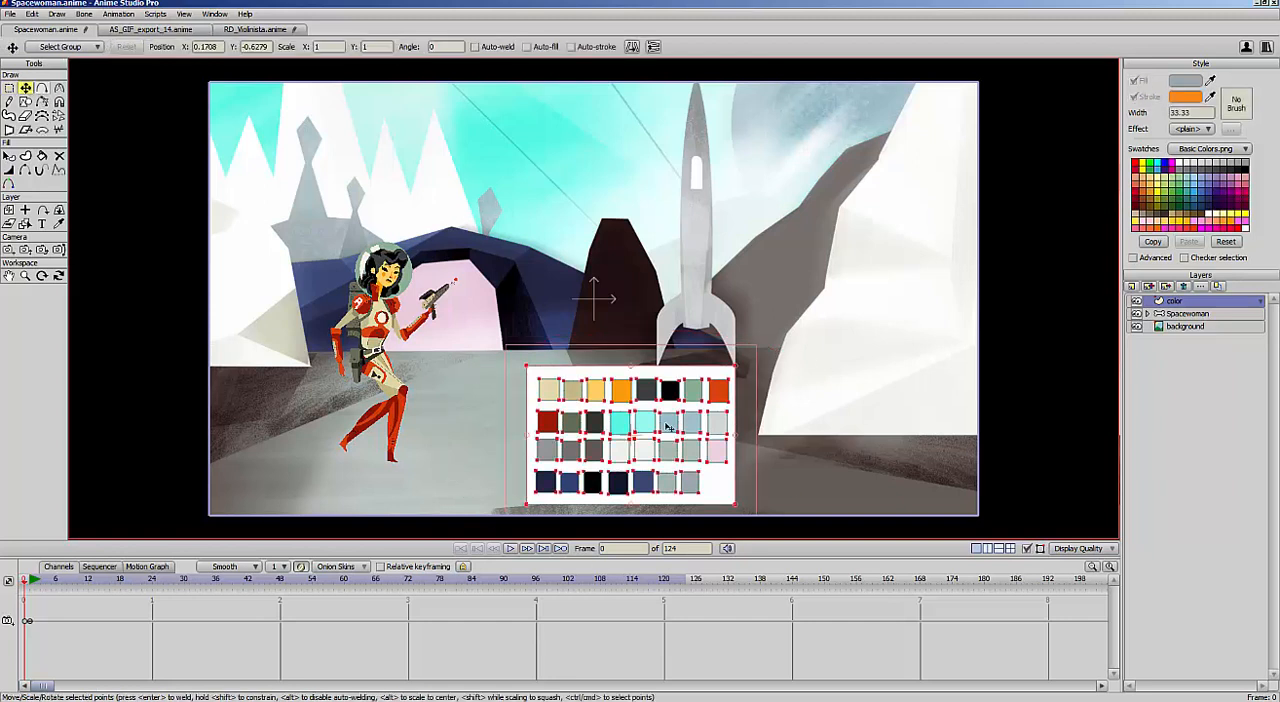
pyautogui.moveTo(741, 376); pyautogui.dragTo(812, 233)
pyautogui.moveTo(922, 292); pyautogui.dragTo(966, 283)
pyautogui.moveTo(245, 292); pyautogui.dragTo(205, 296)
# Hide the Spacewoman and background layers and render a preview of frame 0 with only the color swatches
pyautogui.click(1137, 313)
pyautogui.click(1137, 326)
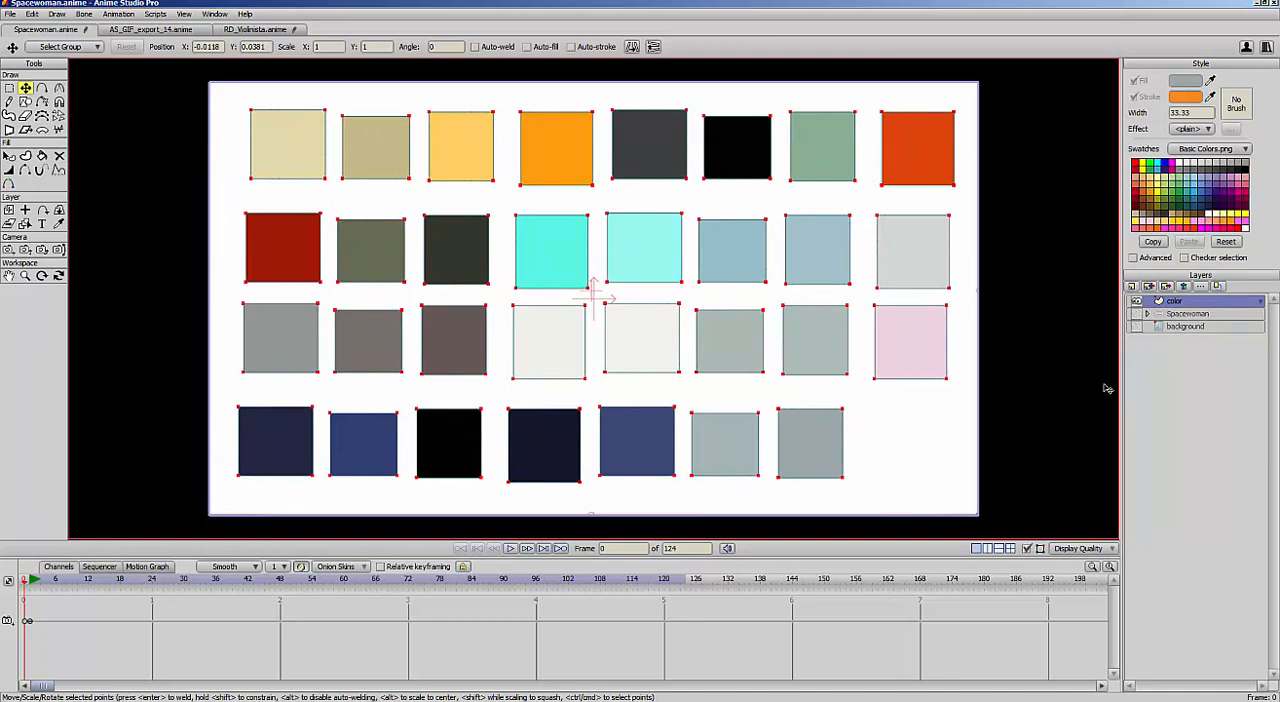
pyautogui.click(11, 14)
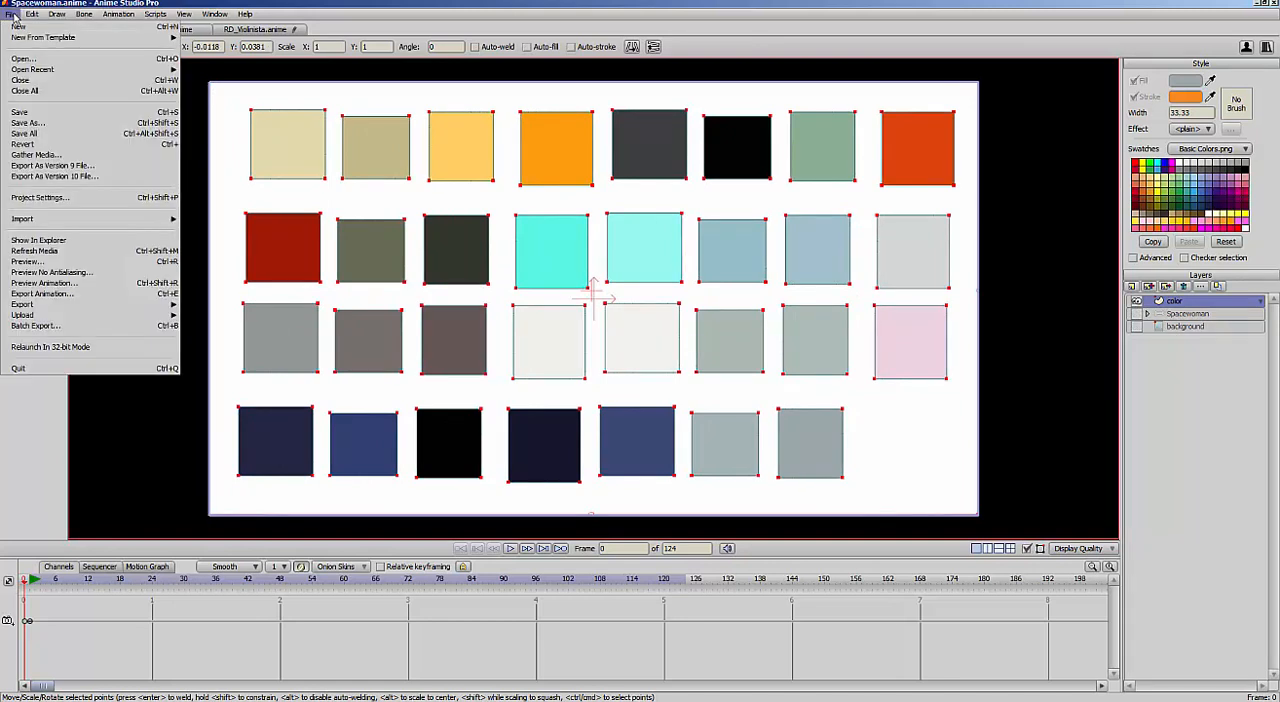
pyautogui.click(122, 262)
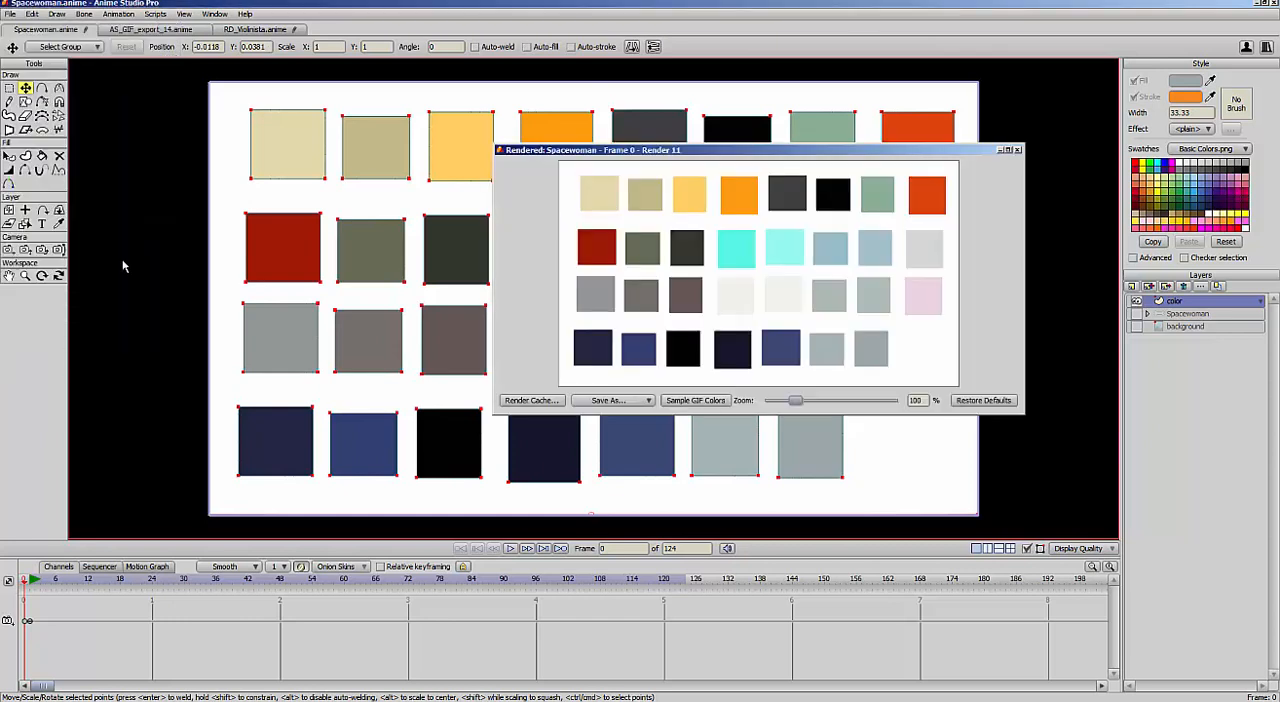
pyautogui.moveTo(868, 155); pyautogui.dragTo(863, 149)
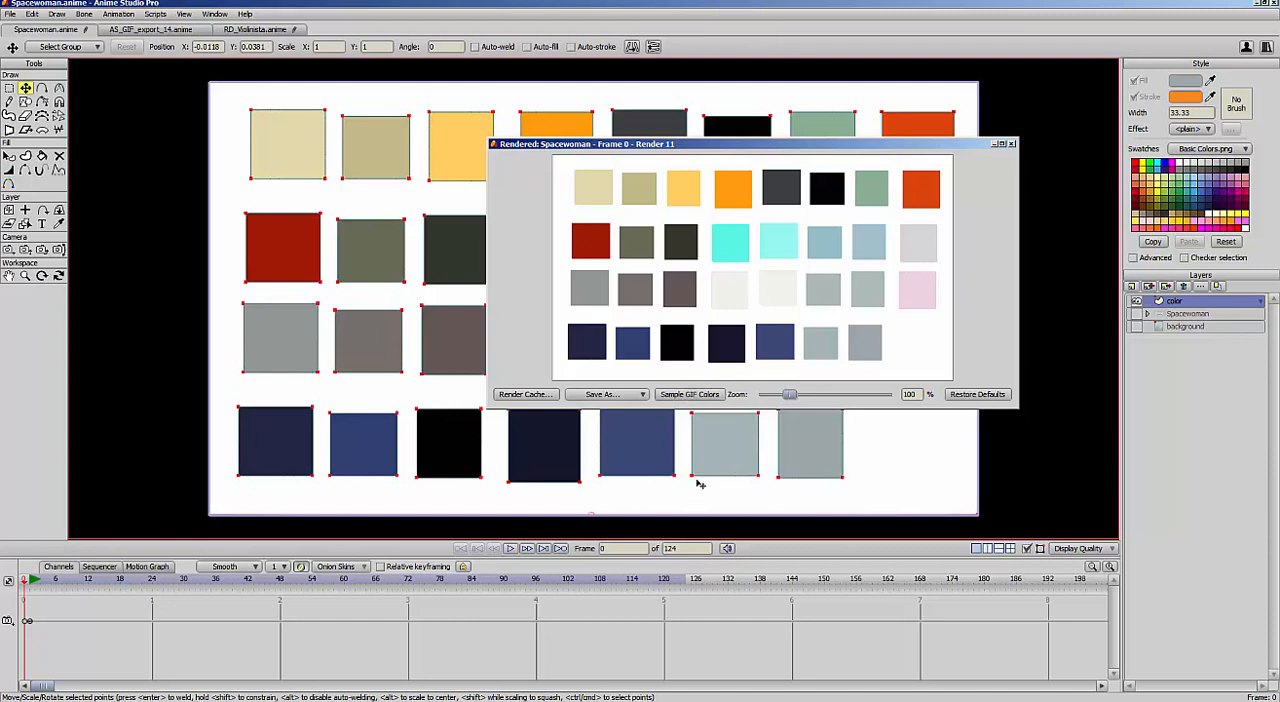
pyautogui.click(1012, 146)
# Hide the color layer, show the Spacewoman and background layers again, and make Spacewoman the active layer
pyautogui.click(1137, 302)
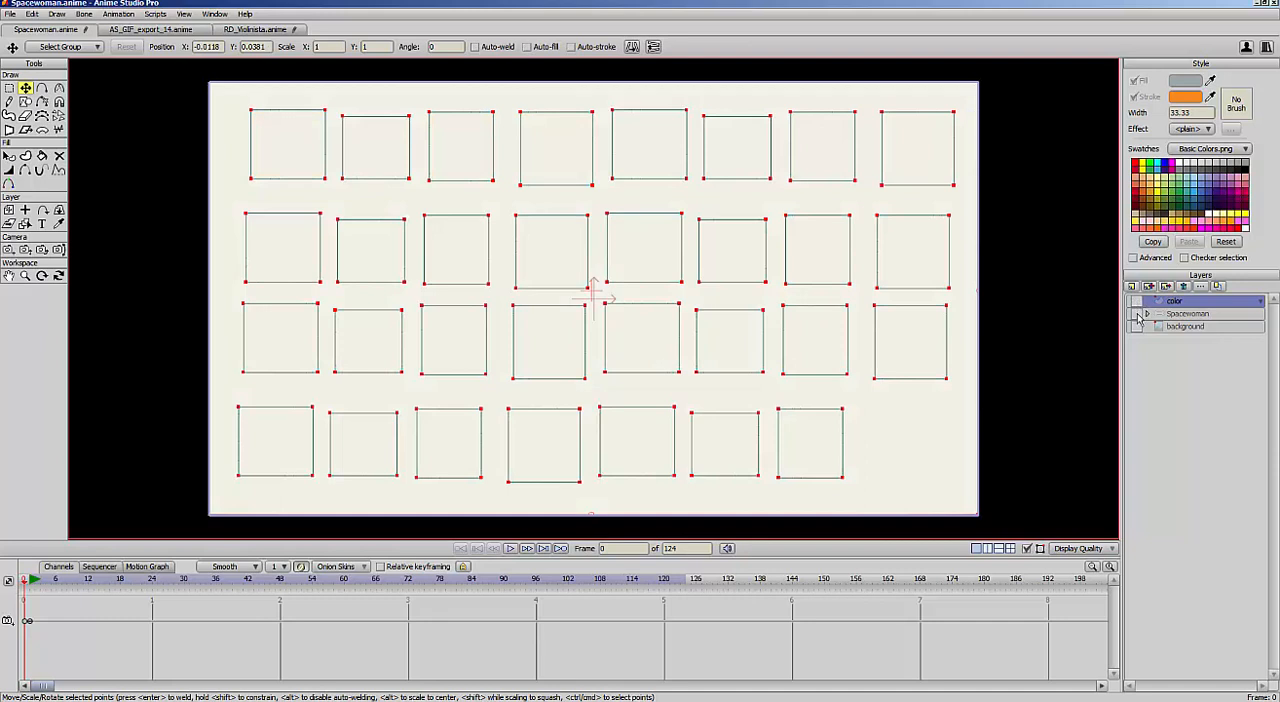
pyautogui.click(1137, 315)
pyautogui.click(1137, 327)
pyautogui.click(1180, 314)
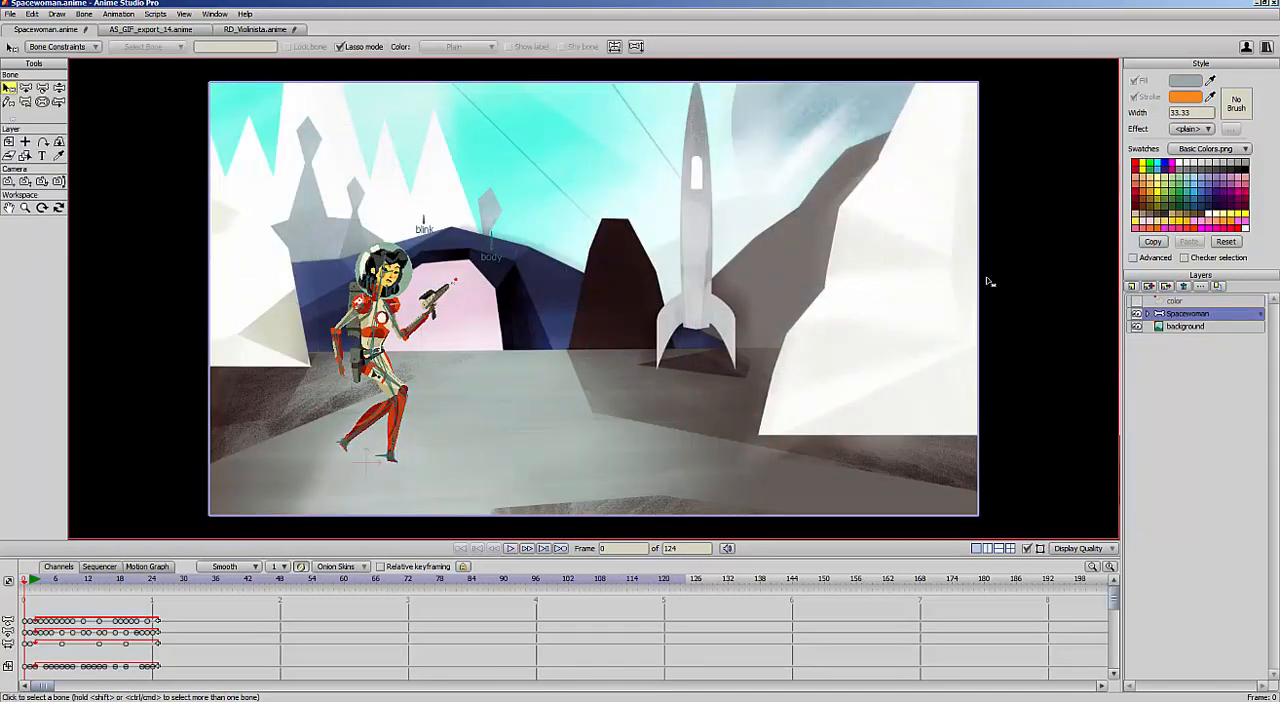
# Set up an animation export in Animated GIF format with the color count limited to 32 colors
pyautogui.click(10, 14)
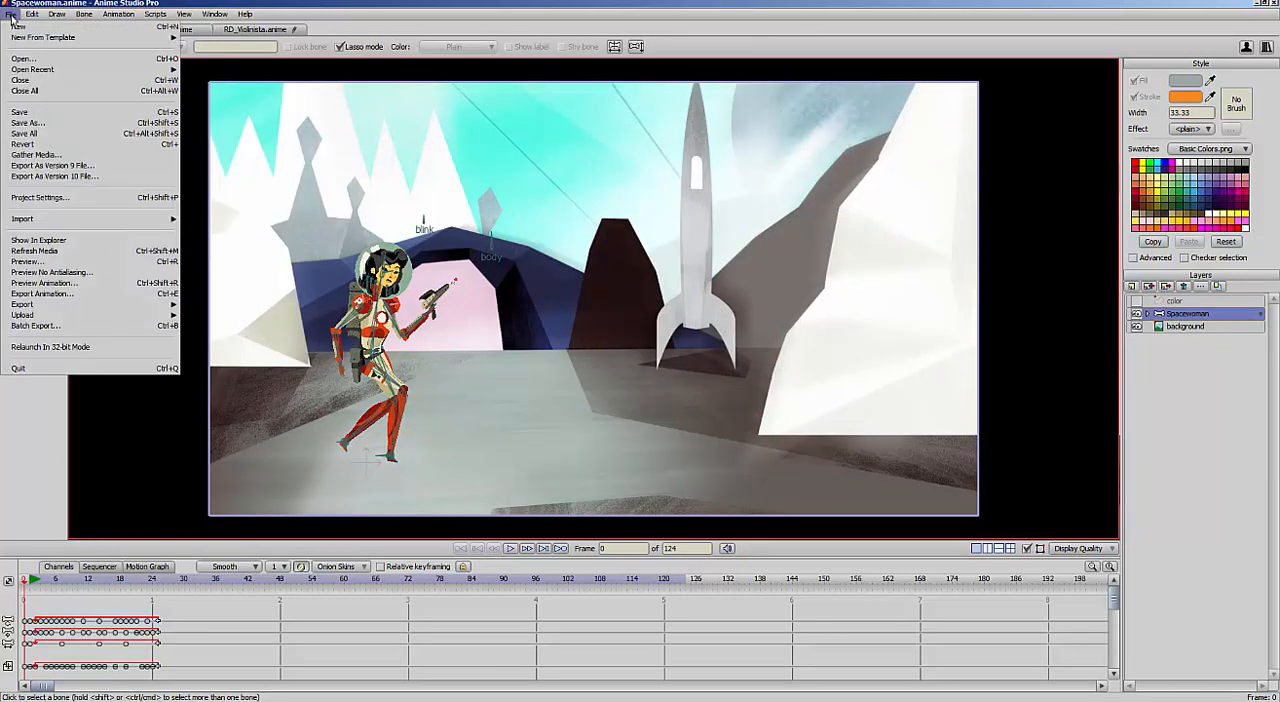
pyautogui.click(108, 296)
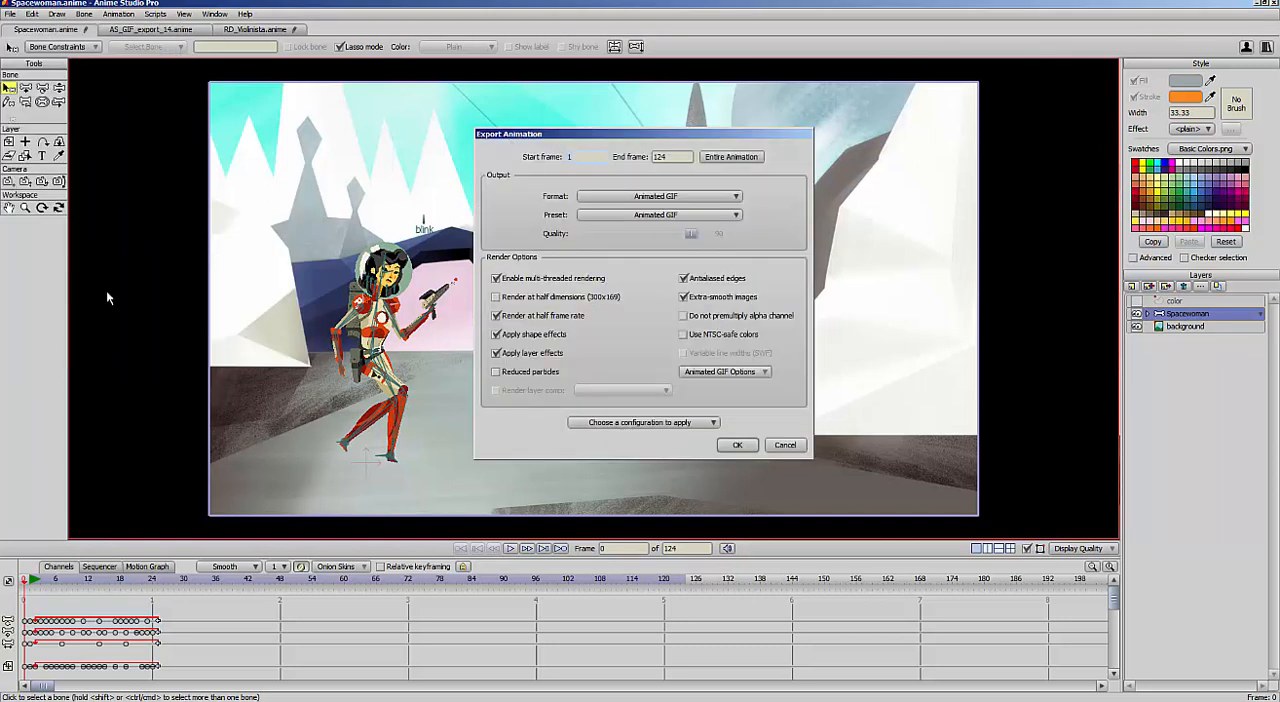
pyautogui.click(722, 371)
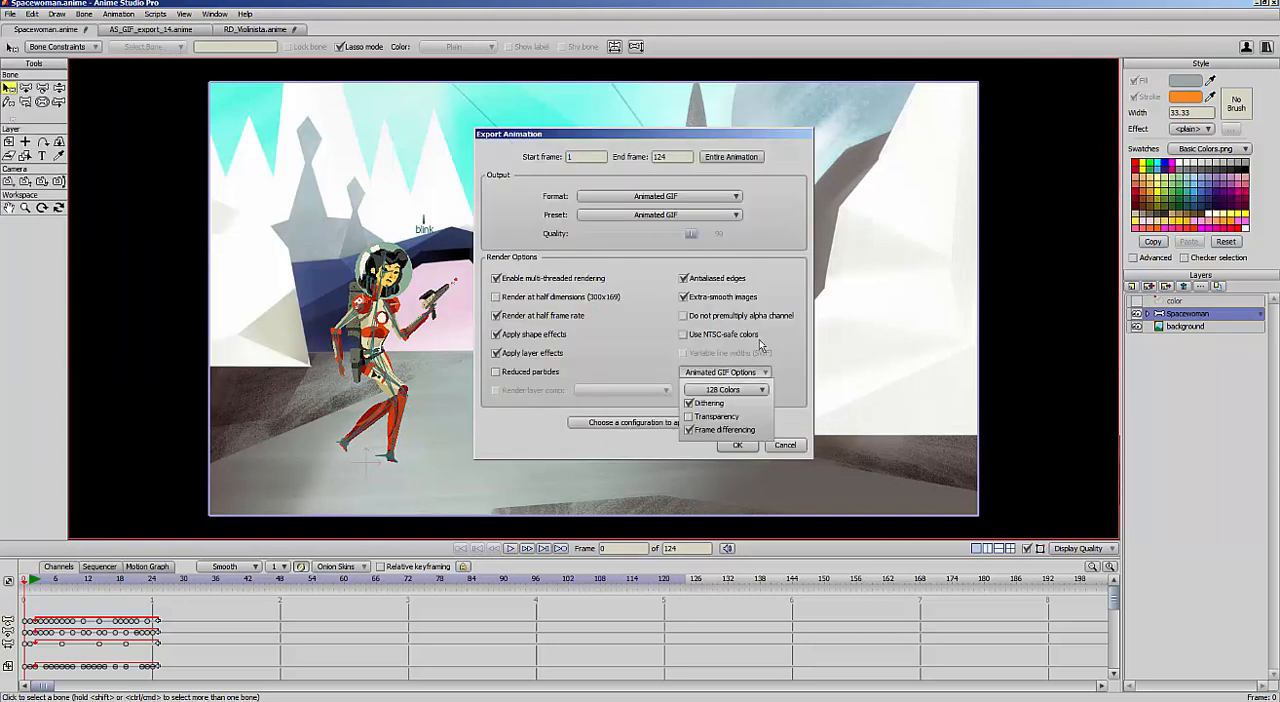
pyautogui.click(749, 391)
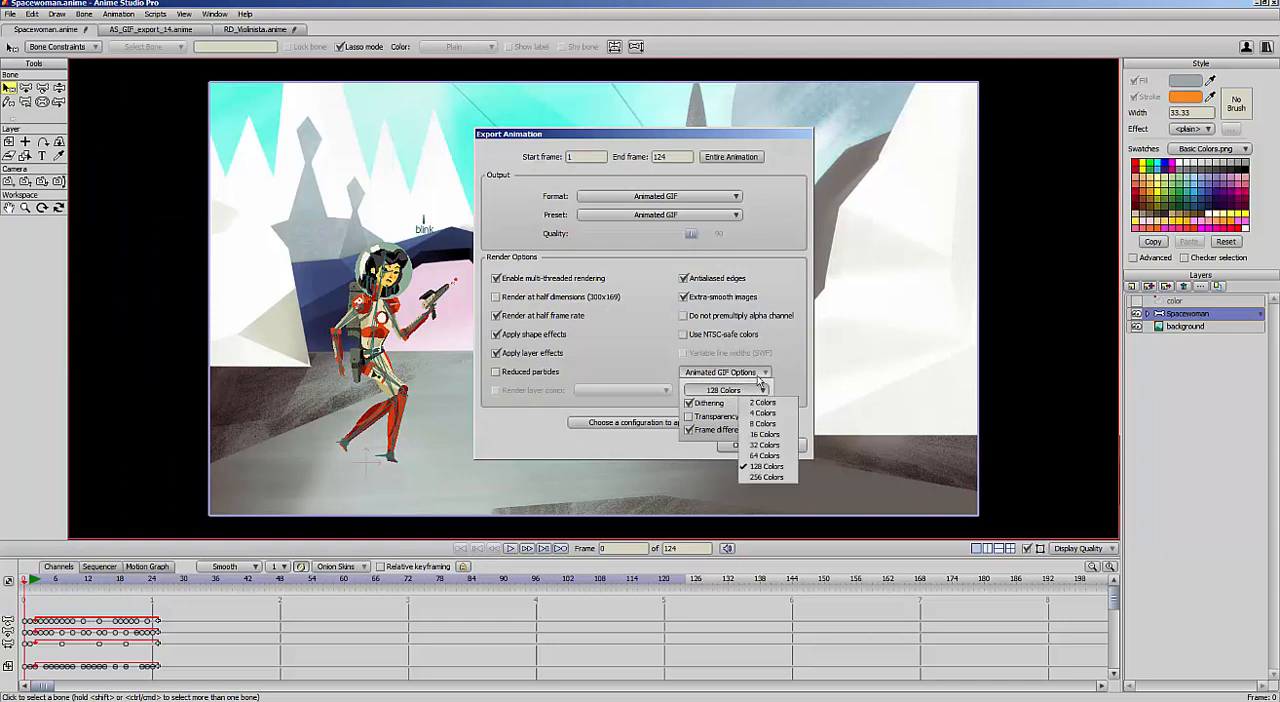
pyautogui.click(775, 446)
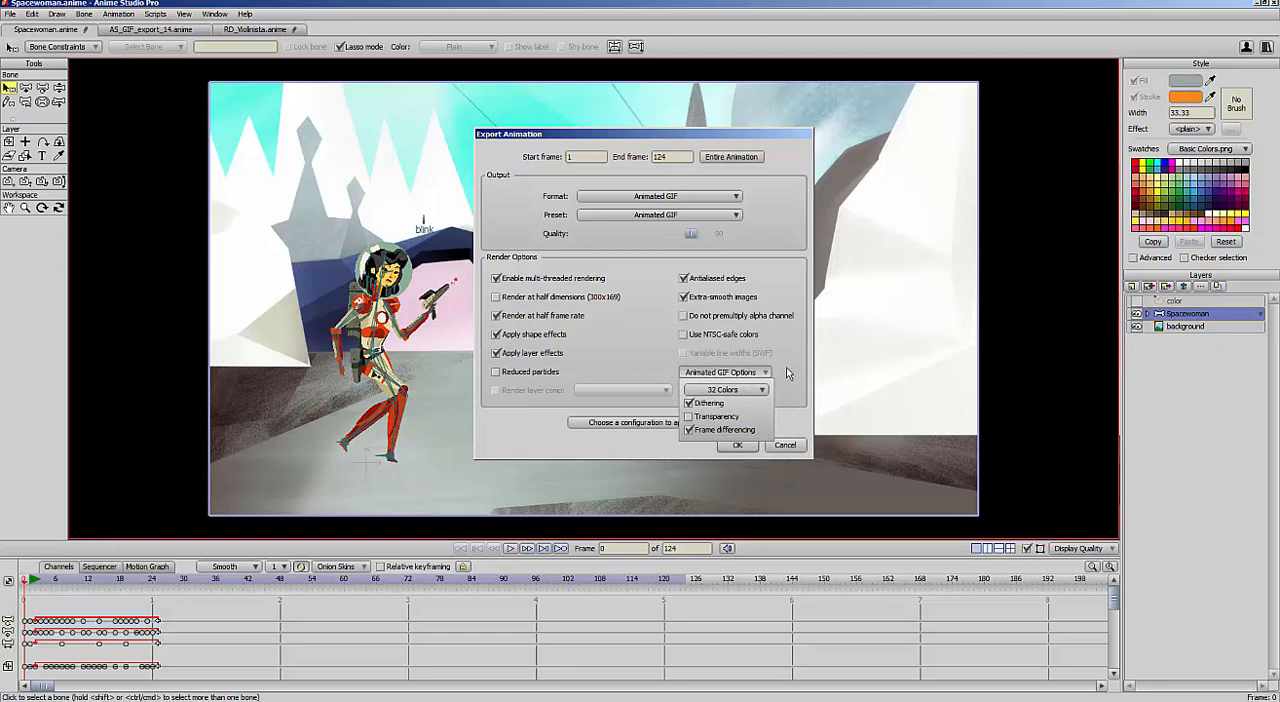
pyautogui.click(741, 451)
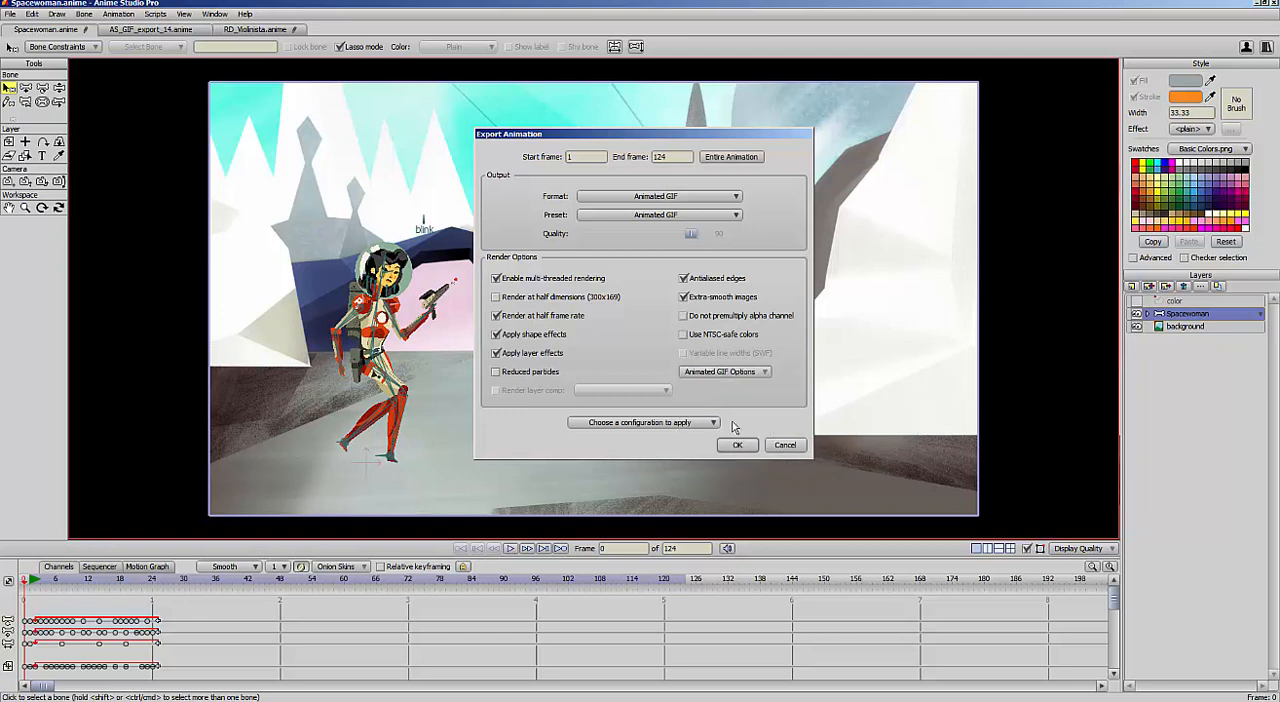
# Export the animation as Spacewoman3.gif in the Animated GIF tutorial folder
pyautogui.click(737, 445)
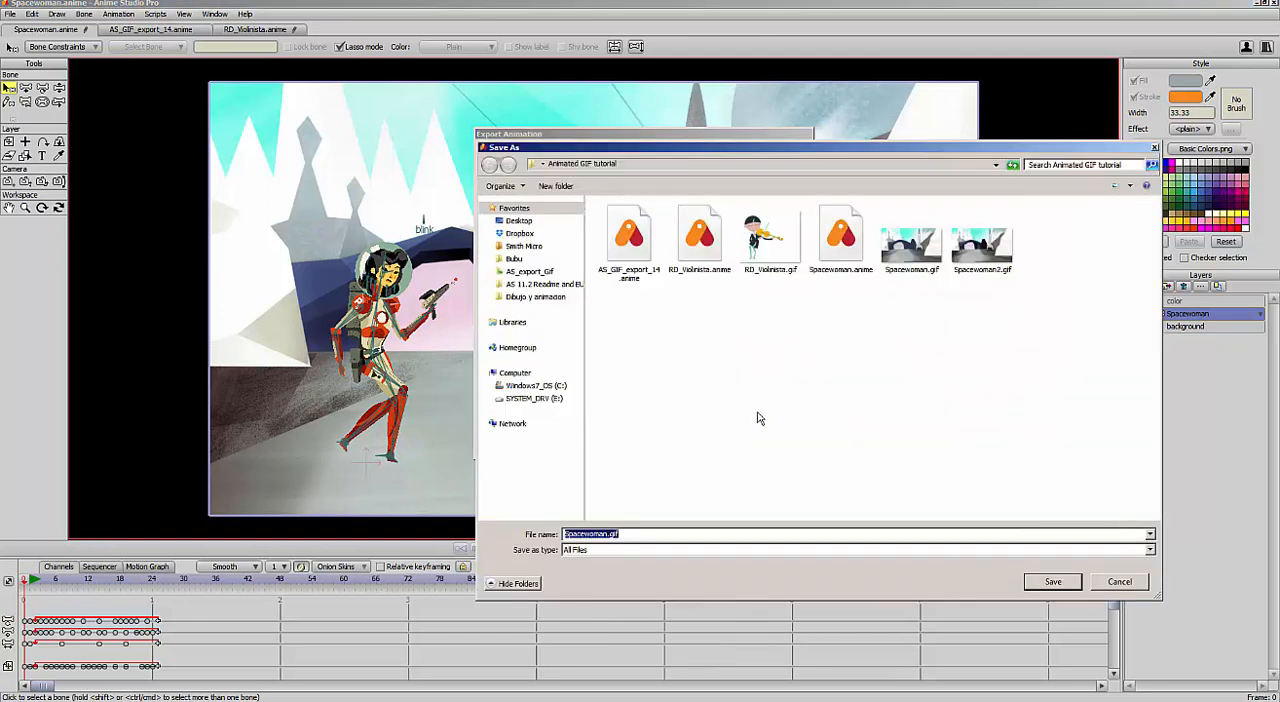
pyautogui.click(615, 534)
pyautogui.press('Return')
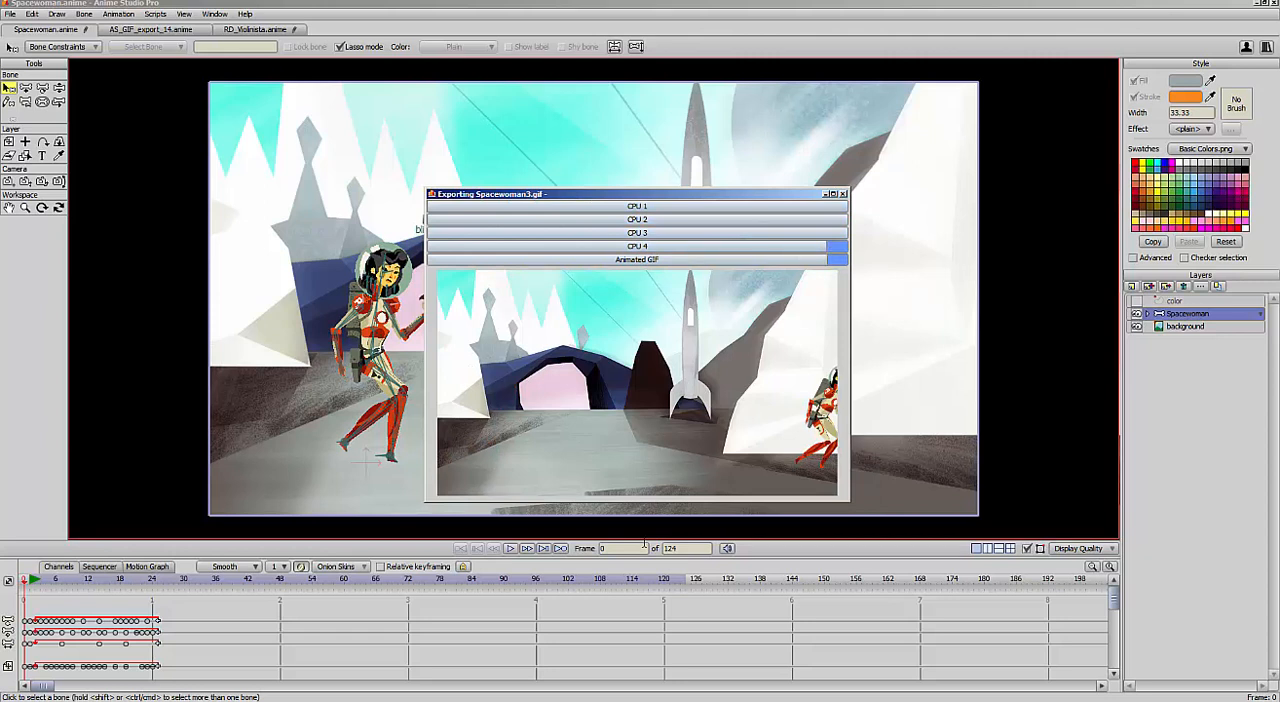
# Switch to the Animated GIF tutorial folder, check the file size and playback of Spacewoman3.gif, and return to Anime Studio
pyautogui.click(497, 1)
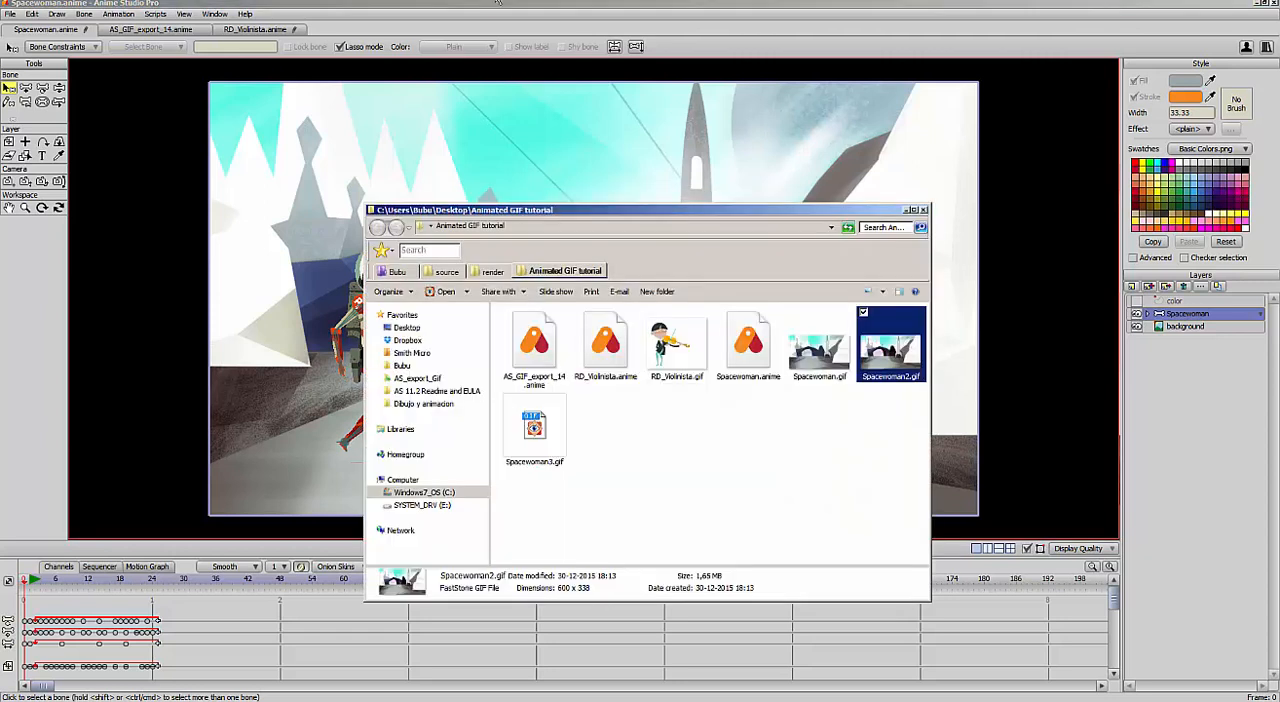
pyautogui.click(552, 434)
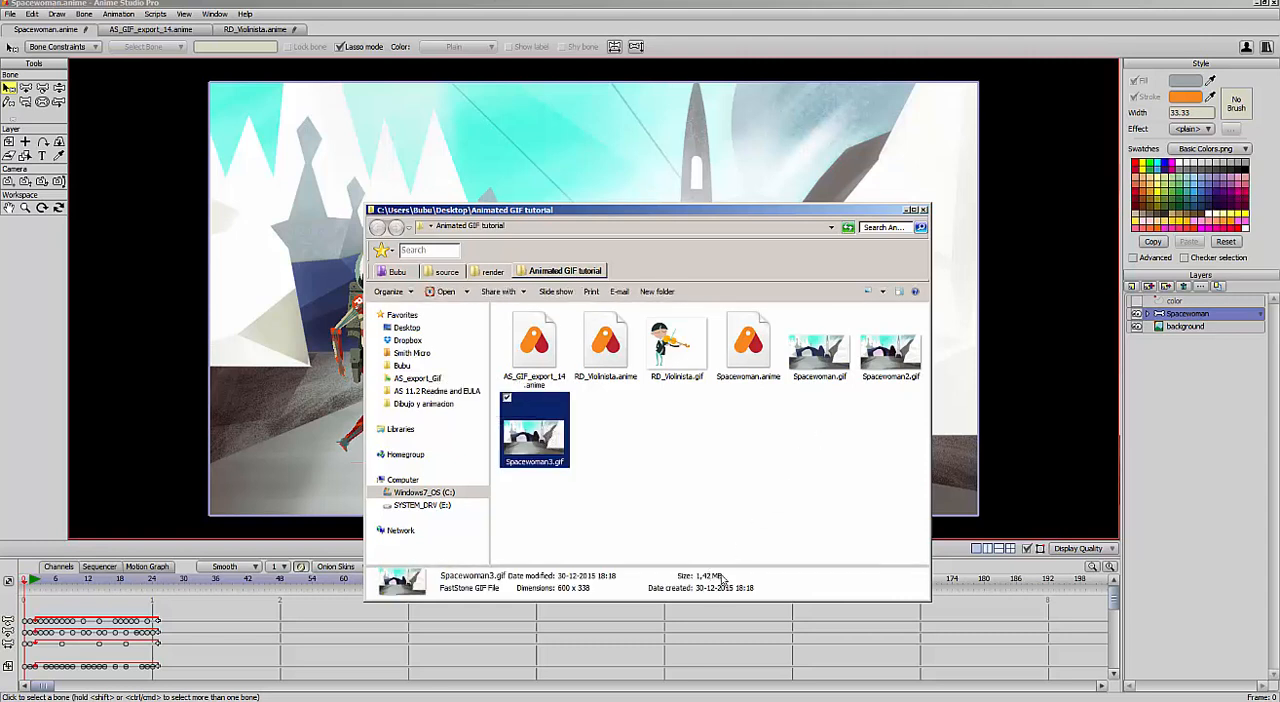
pyautogui.doubleClick(560, 432)
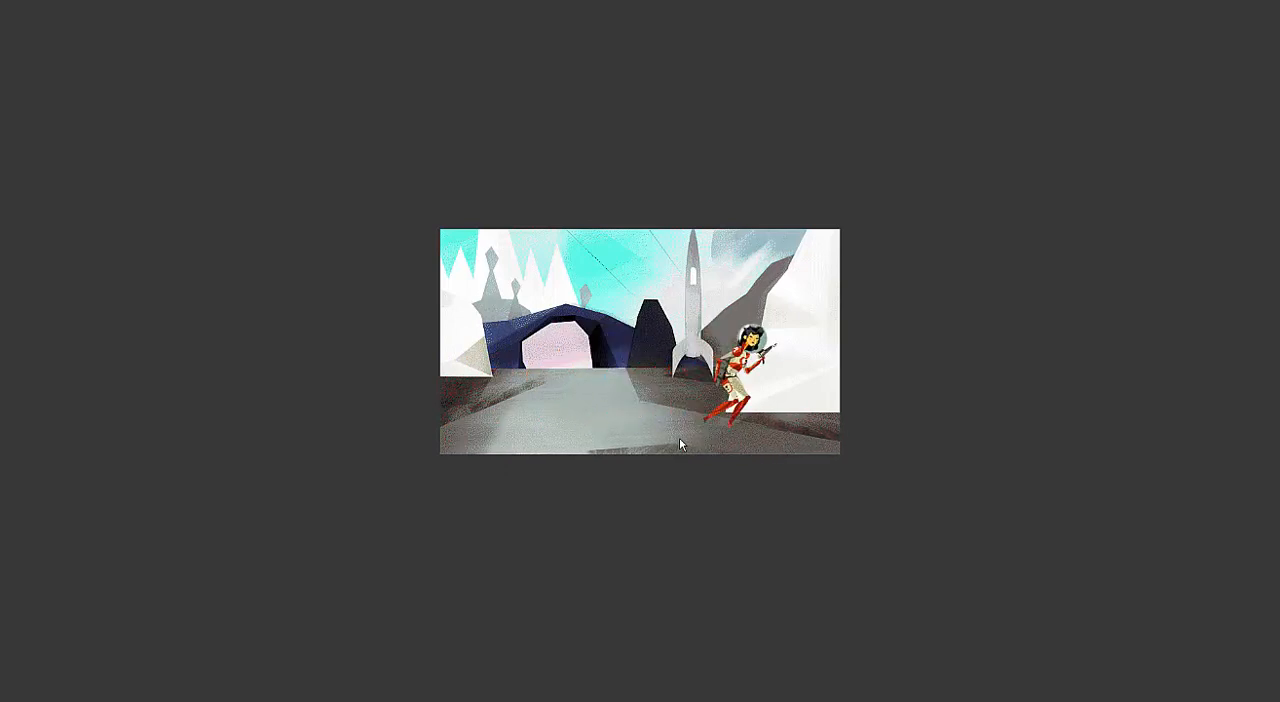
pyautogui.press('Escape')
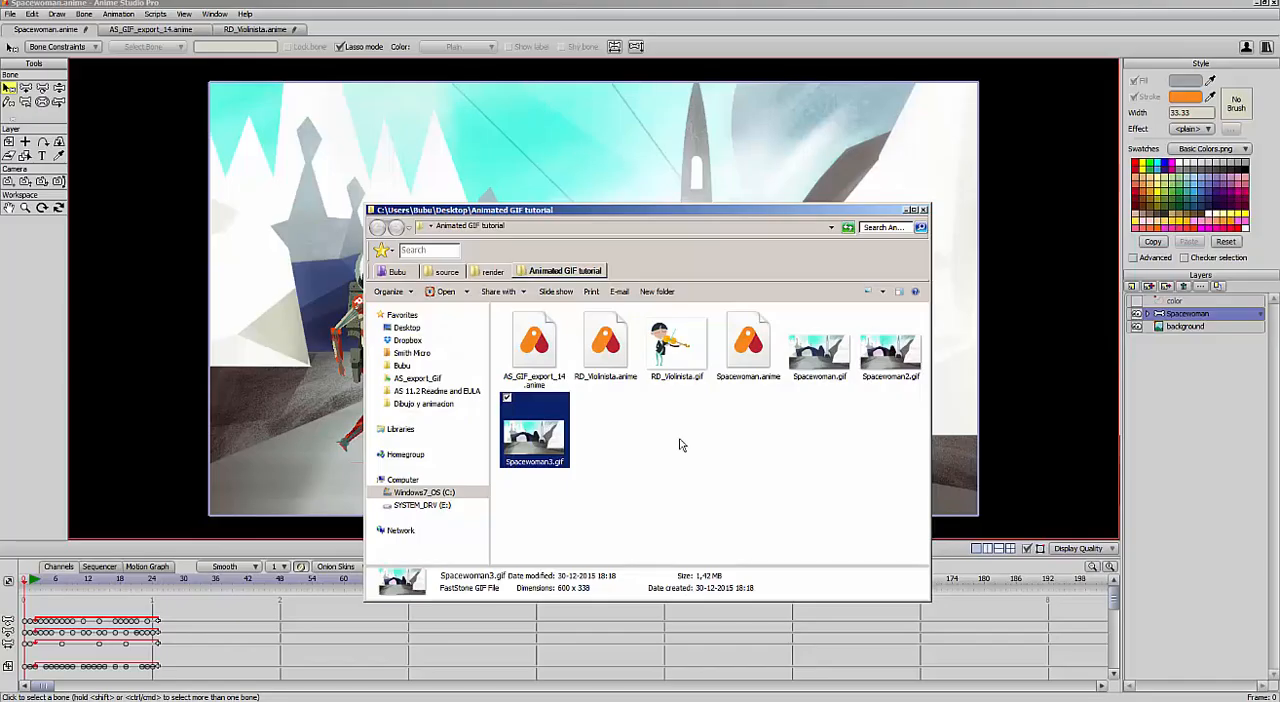
pyautogui.click(1178, 402)
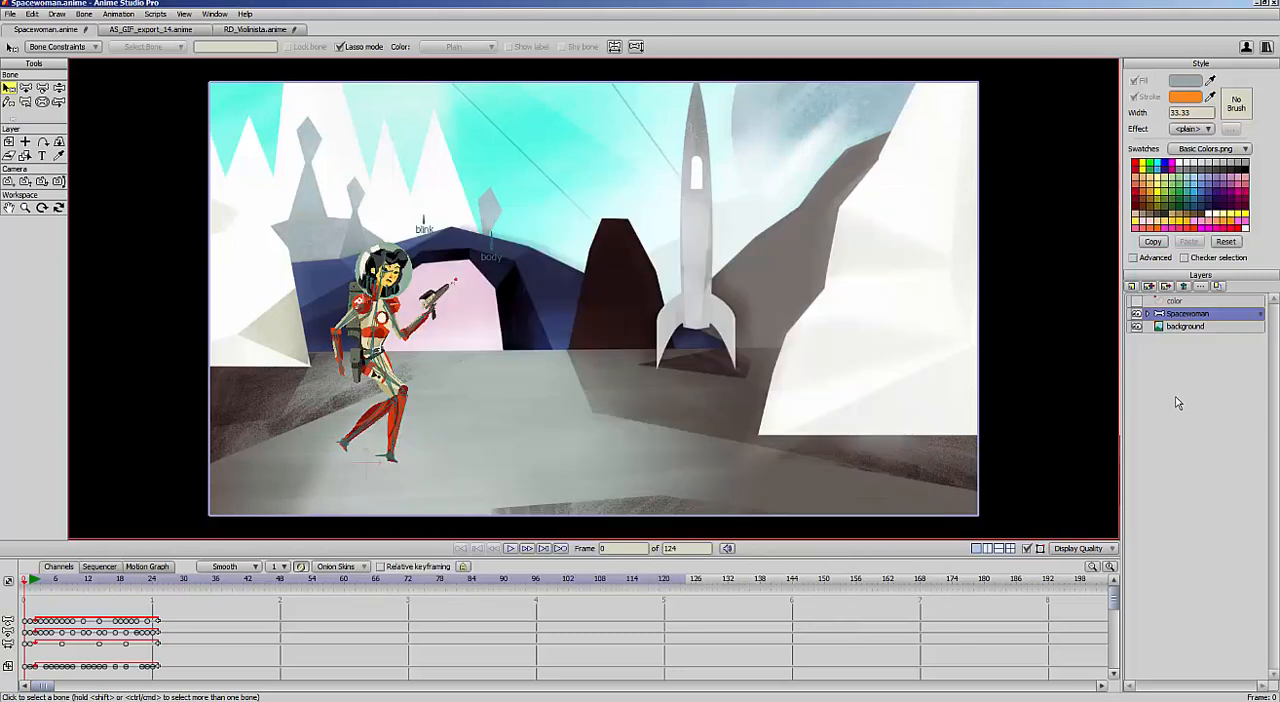